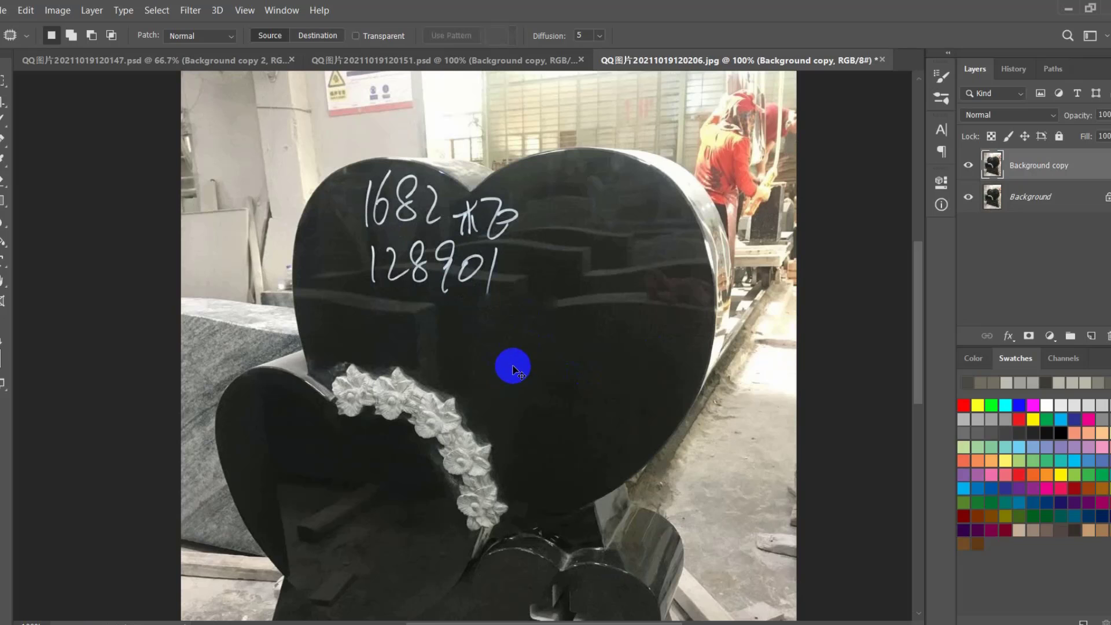
# - Undo the most recent patch retouches on the large heart's polished face
pyautogui.hotkey('ctrl', '-')
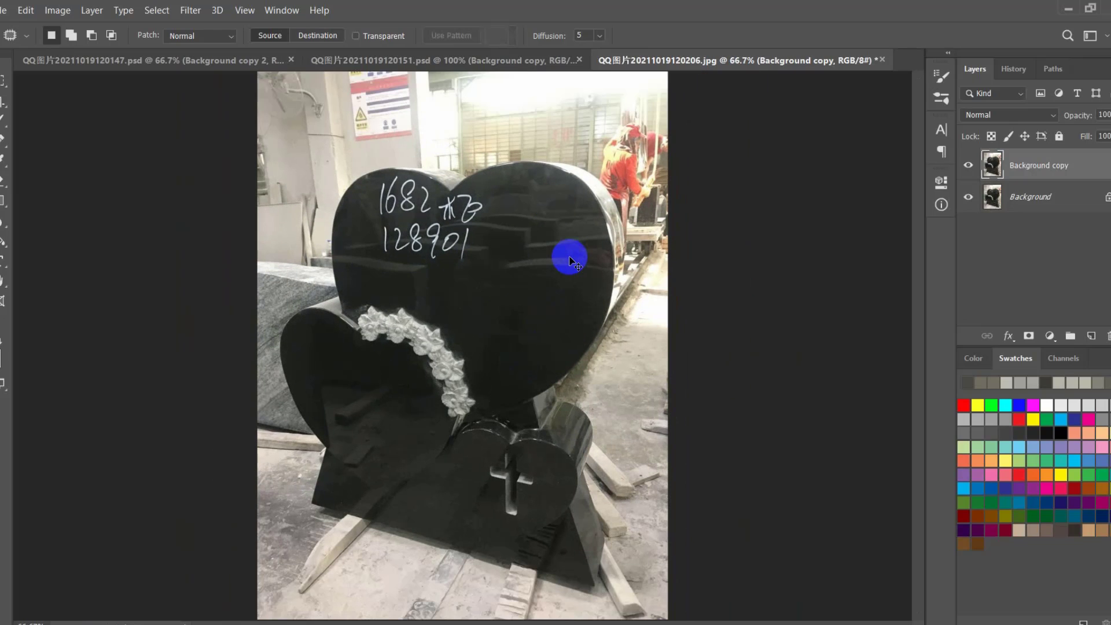
pyautogui.hotkey('ctrl', '+')
pyautogui.hotkey('ctrl', '+')
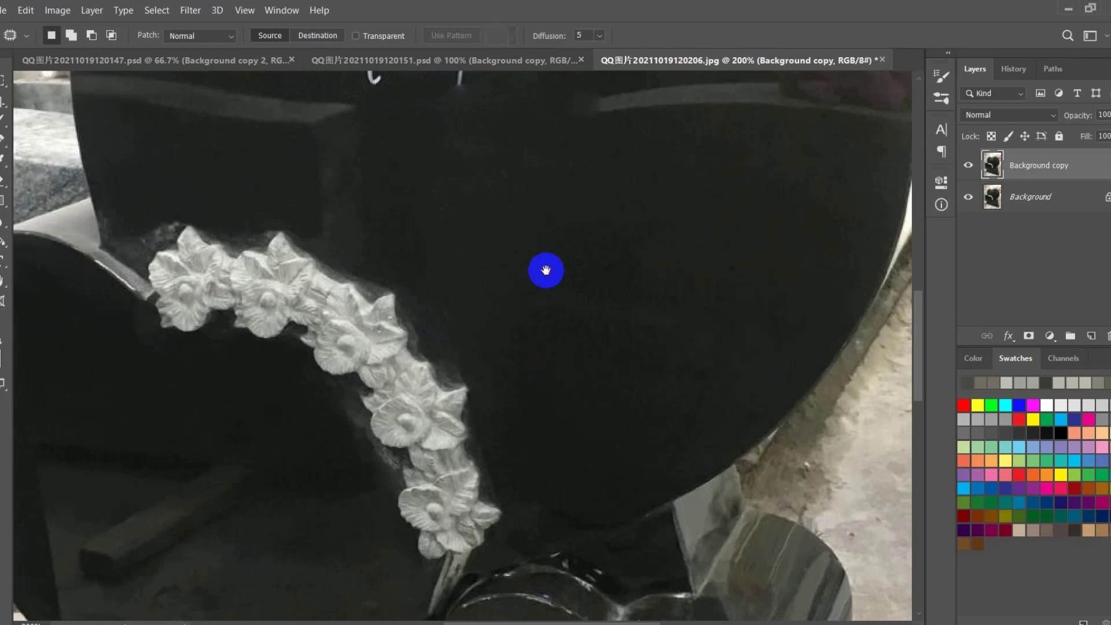
pyautogui.moveTo(545, 271); pyautogui.dragTo(534, 333)
pyautogui.moveTo(498, 290); pyautogui.dragTo(501, 342)
pyautogui.moveTo(671, 281); pyautogui.dragTo(699, 285)
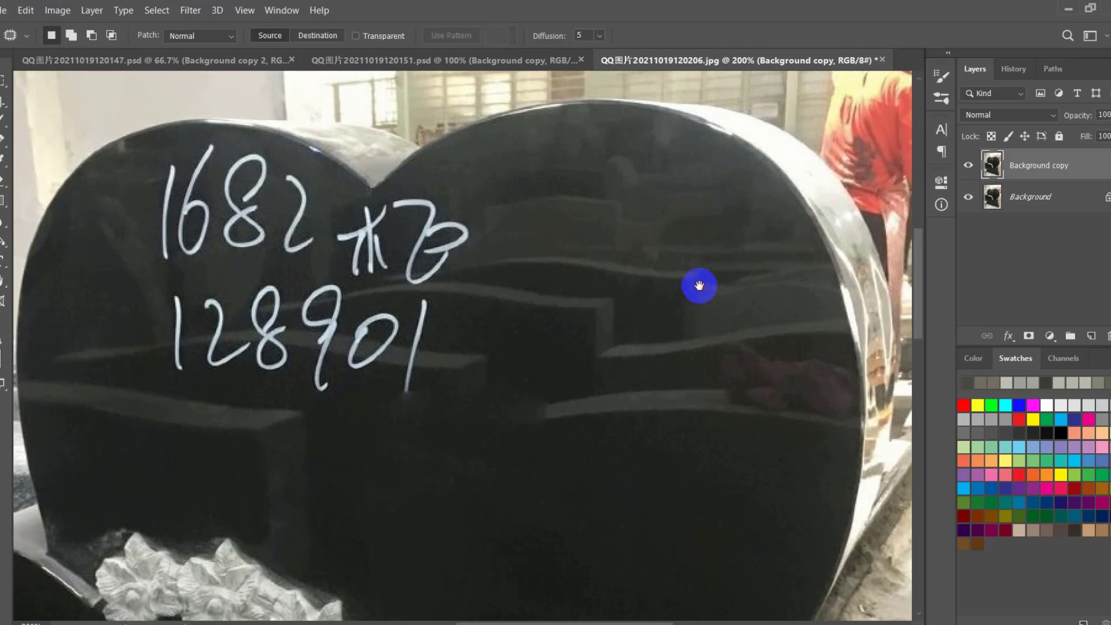
pyautogui.hotkey('ctrl', 'z')
pyautogui.hotkey('ctrl', 'z')
pyautogui.hotkey('ctrl', 'z')
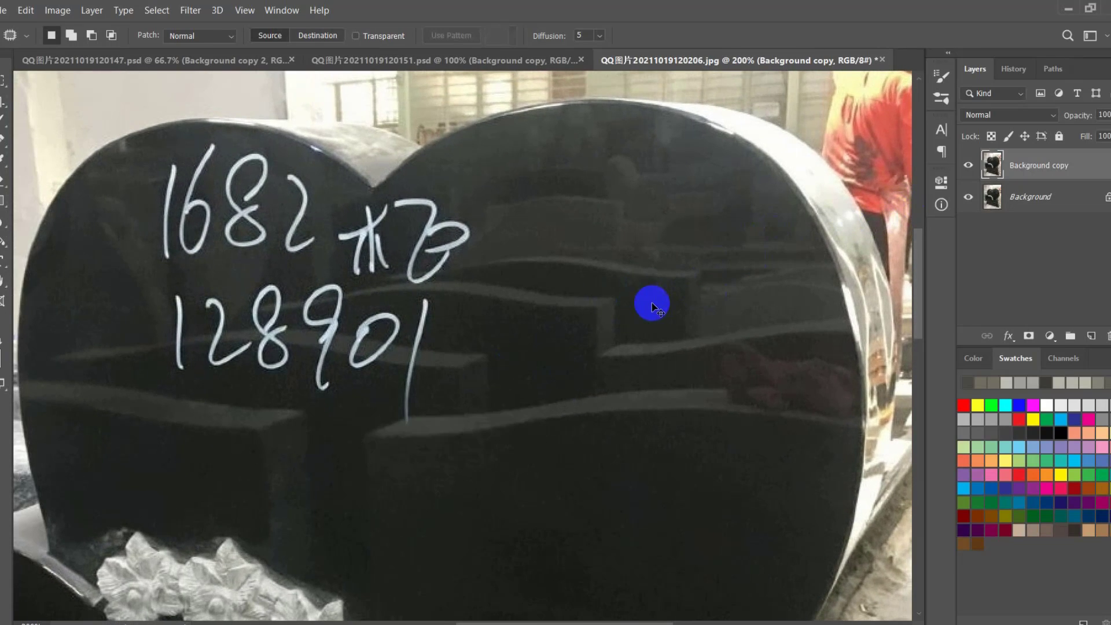
pyautogui.hotkey('ctrl', 'z')
# - Start a Pen tool path at the large heart's notch and trace it along the top edge of the right lobe
pyautogui.moveTo(1075, 169); pyautogui.dragTo(1088, 335)
pyautogui.moveTo(454, 301); pyautogui.dragTo(542, 295)
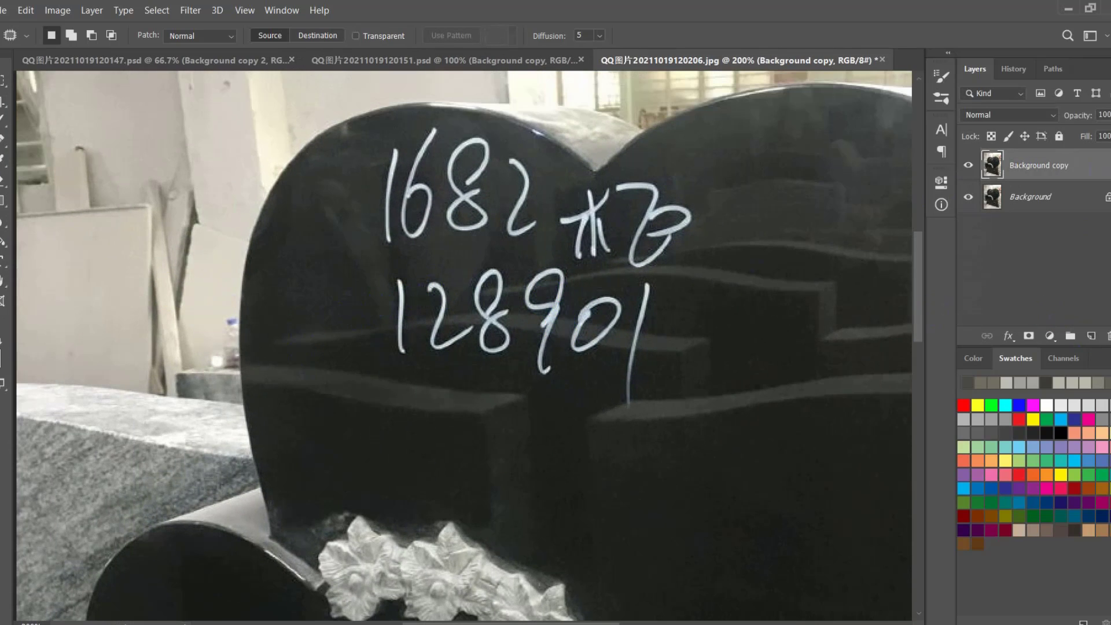
pyautogui.press('p')
pyautogui.click(379, 168)
pyautogui.hotkey('ctrl', '+')
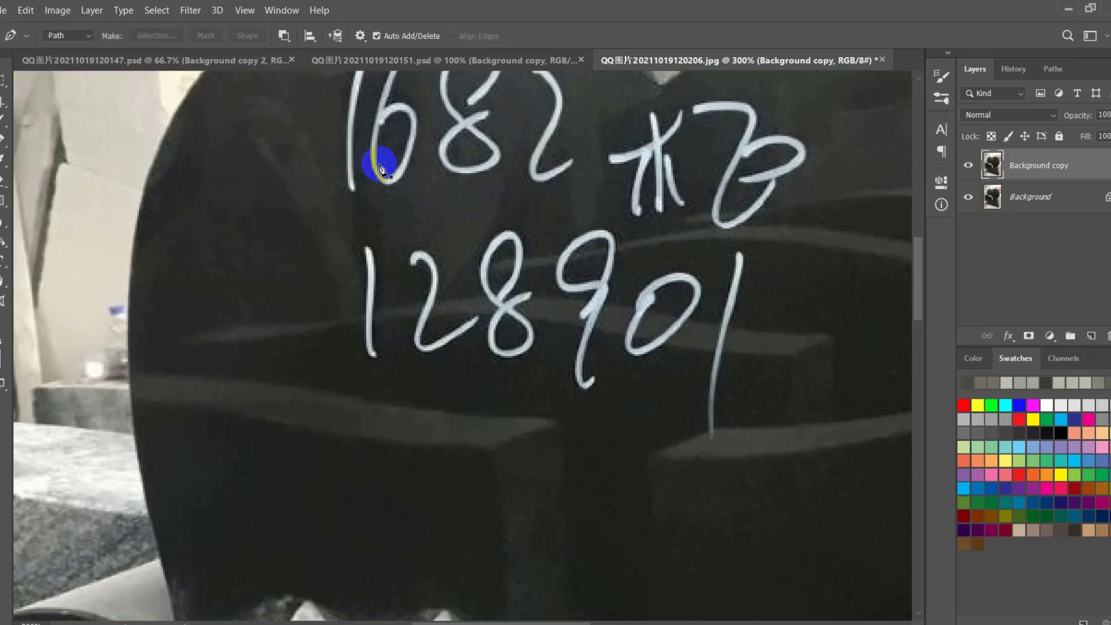
pyautogui.moveTo(402, 166); pyautogui.dragTo(274, 429)
pyautogui.hotkey('ctrl', '+')
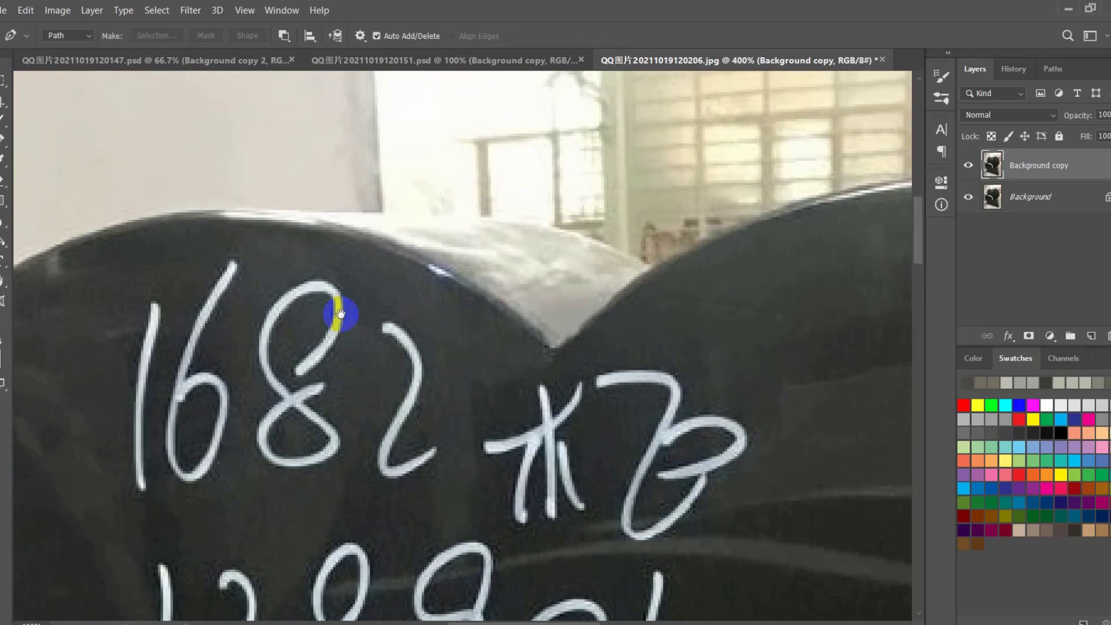
pyautogui.moveTo(556, 288); pyautogui.dragTo(351, 295)
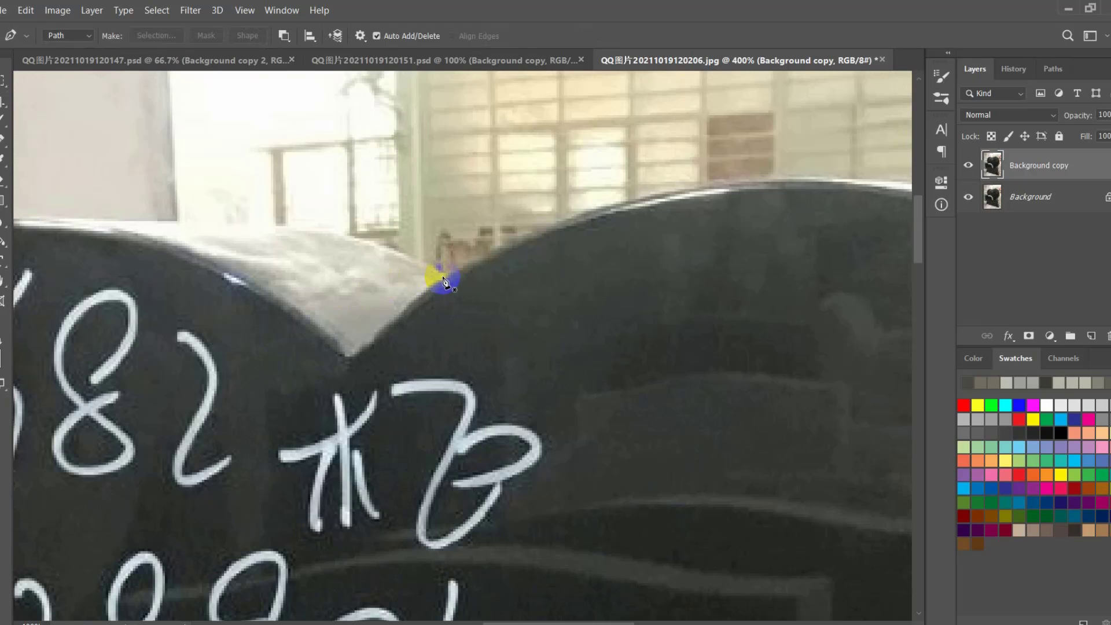
pyautogui.moveTo(813, 280); pyautogui.dragTo(353, 276)
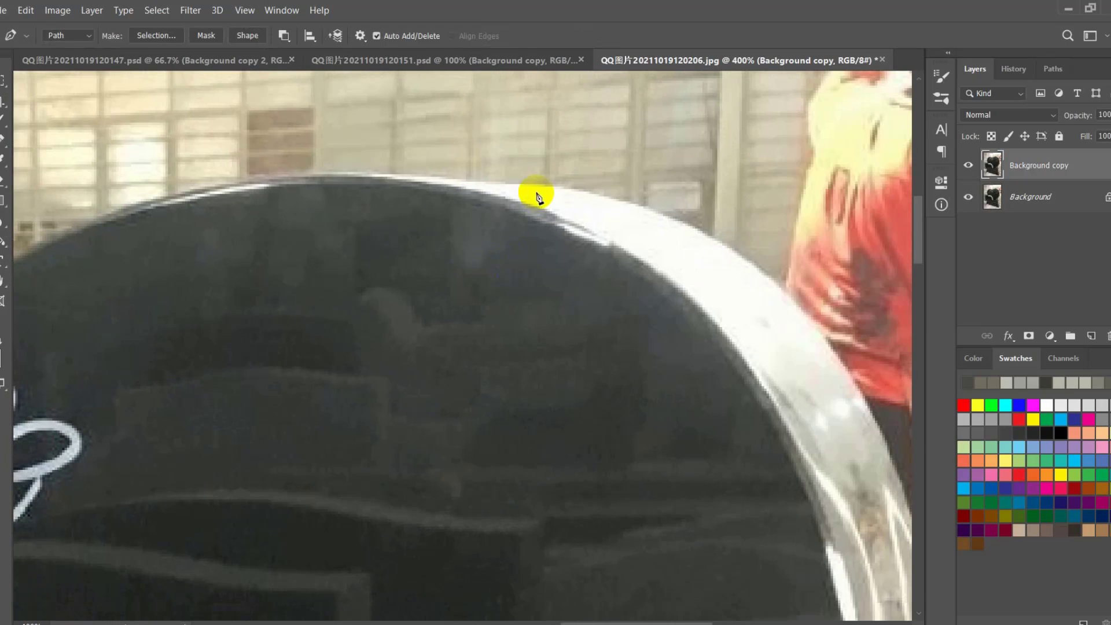
pyautogui.click(440, 191)
pyautogui.moveTo(409, 177); pyautogui.dragTo(466, 189)
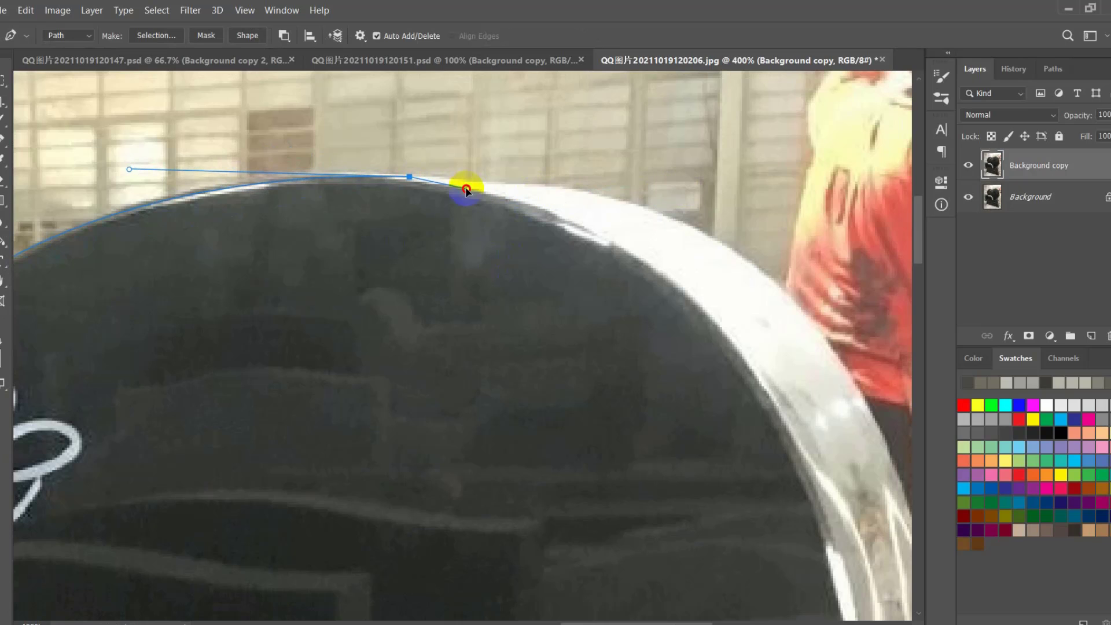
pyautogui.click(552, 186)
# - Add a curved path segment around the large heart's upper right shoulder and fit it to the outer edge
pyautogui.moveTo(617, 277); pyautogui.dragTo(406, 220)
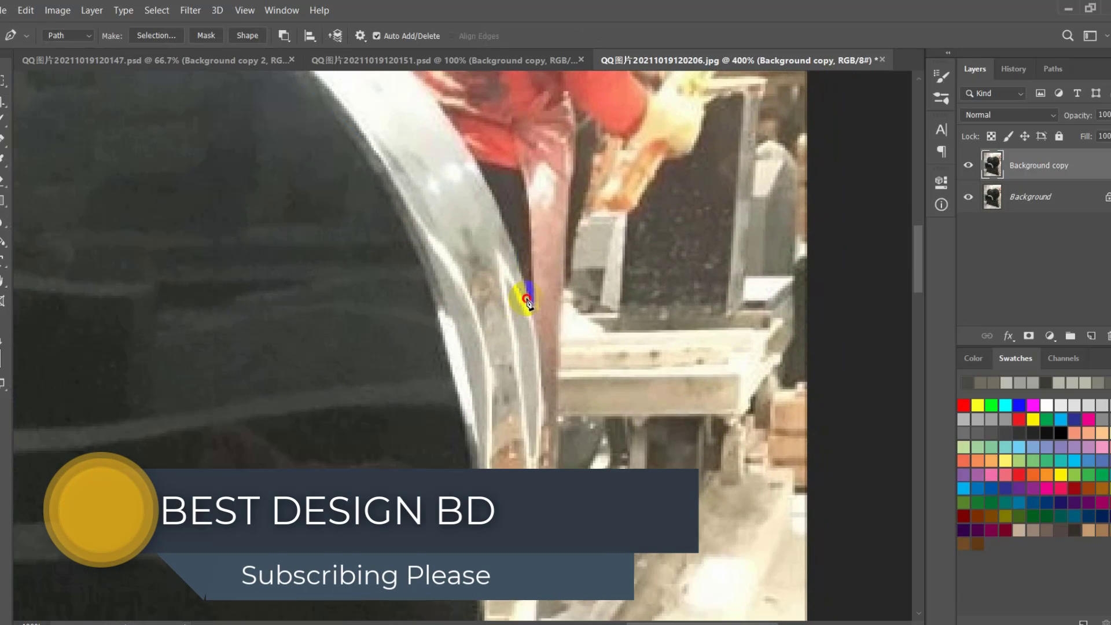
pyautogui.moveTo(527, 298); pyautogui.dragTo(511, 381)
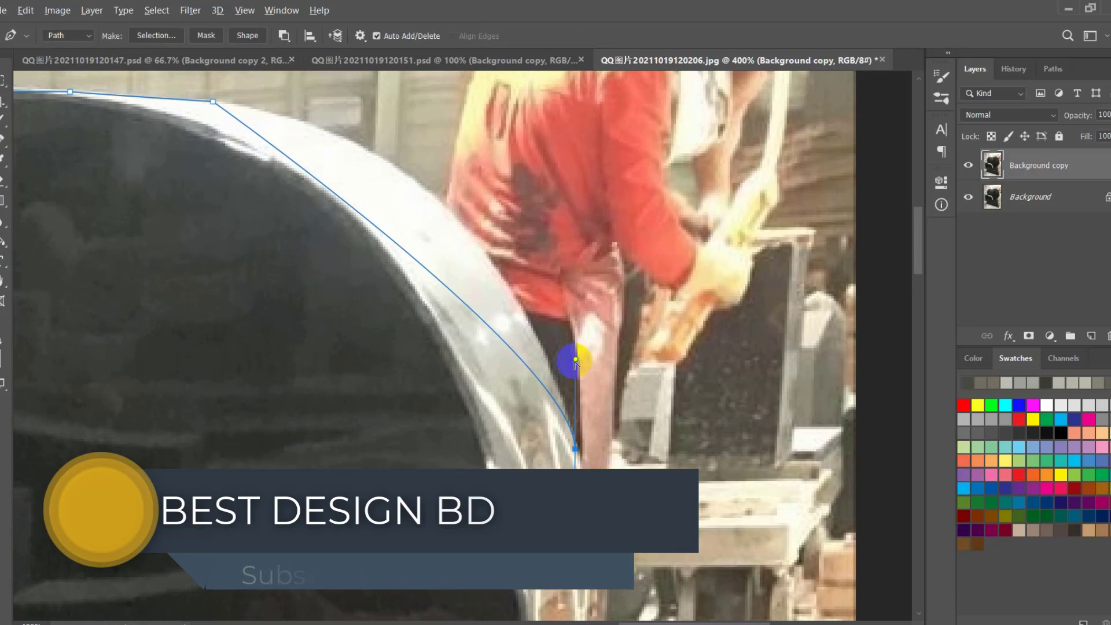
pyautogui.moveTo(575, 361); pyautogui.dragTo(501, 128)
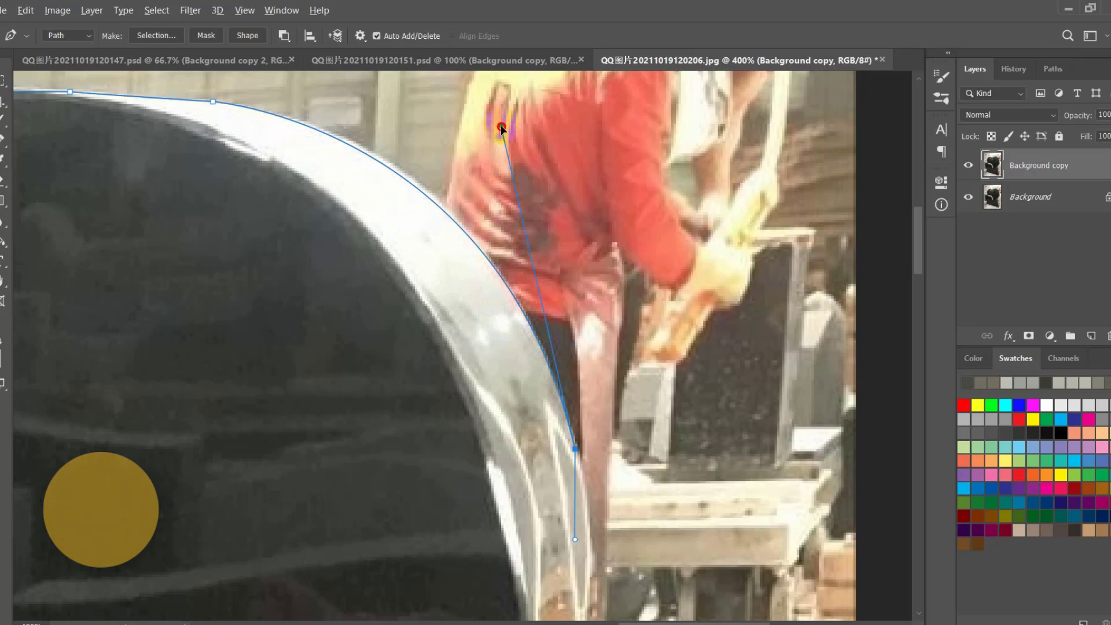
# - Continue the path down the large heart's right side with curved anchors following the stone's outer edge
pyautogui.scroll(-5, 503, 302)
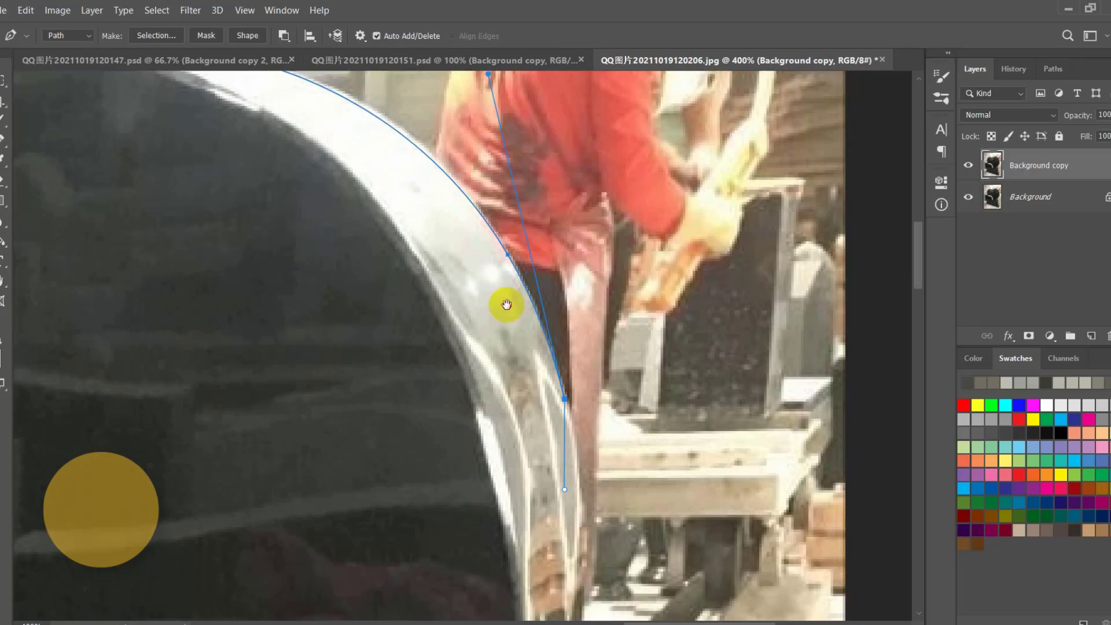
pyautogui.hscroll(1, 503, 266)
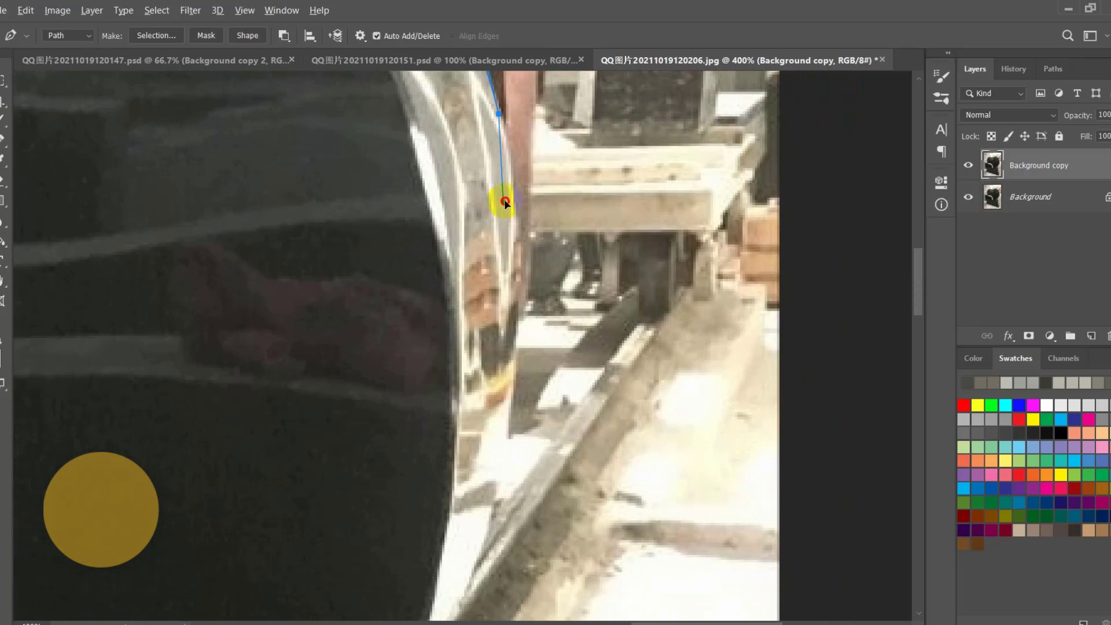
pyautogui.click(514, 186)
pyautogui.scroll(-2, 508, 390)
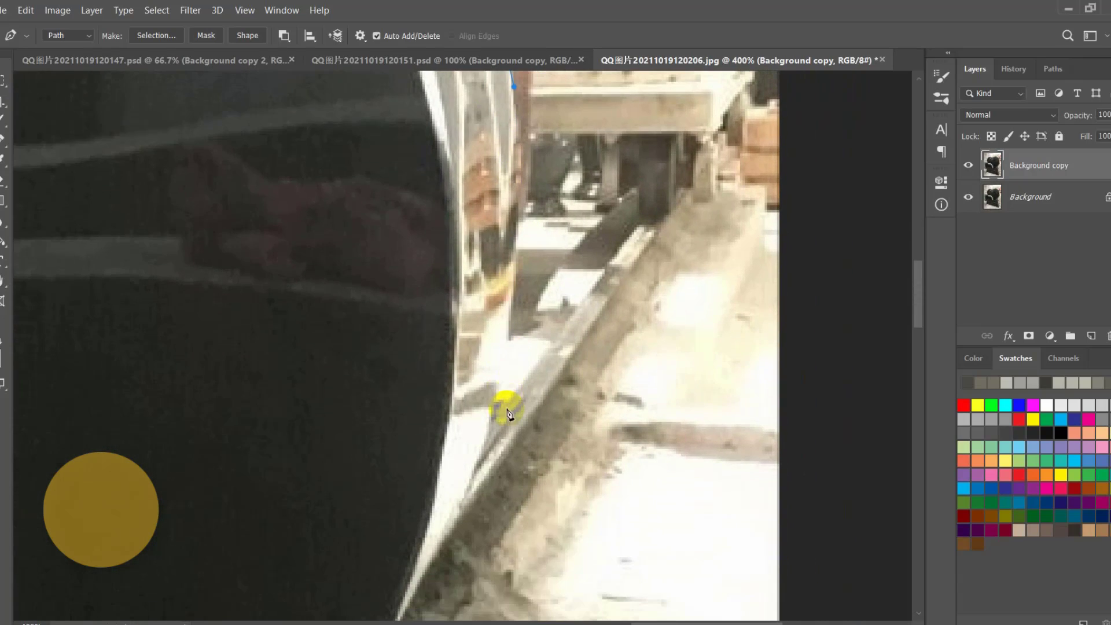
pyautogui.moveTo(485, 429); pyautogui.dragTo(530, 207)
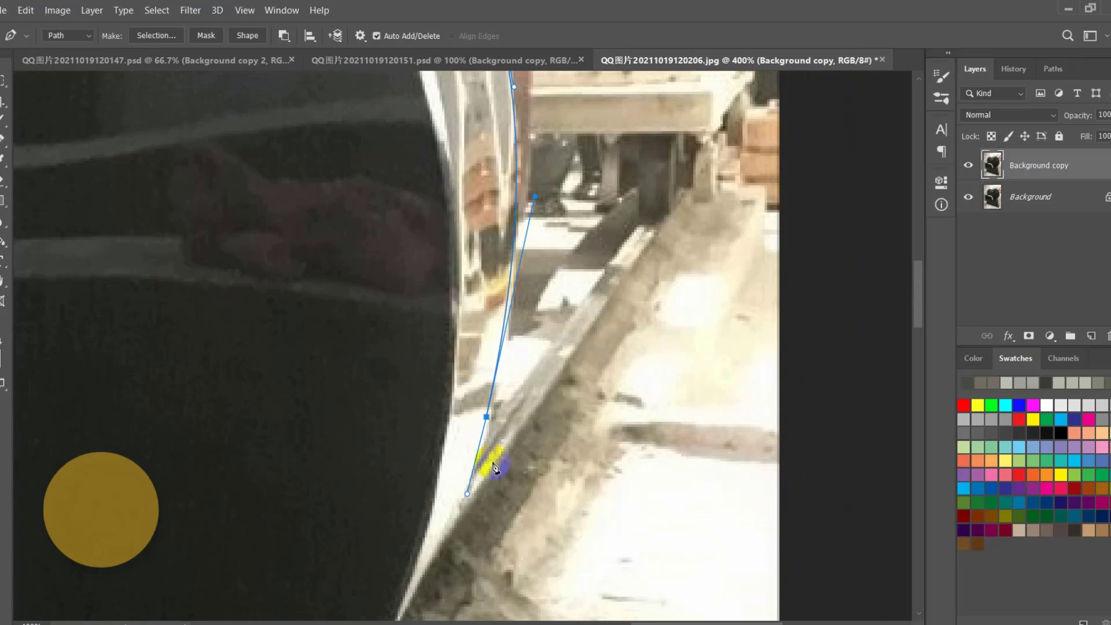
pyautogui.moveTo(481, 468); pyautogui.dragTo(581, 315)
pyautogui.scroll(-2, 503, 448)
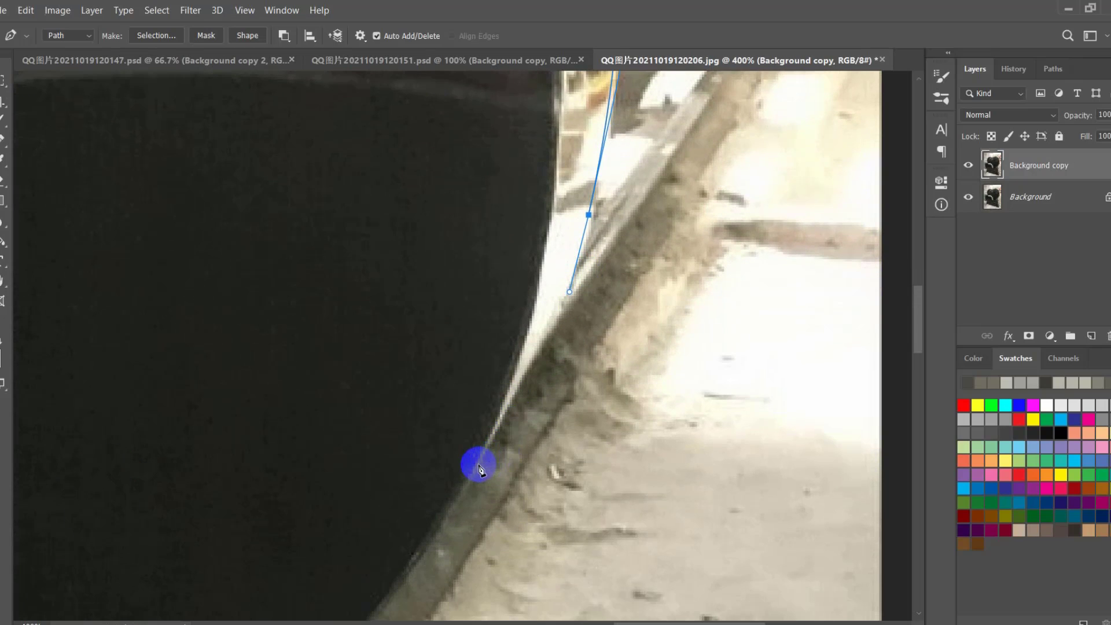
pyautogui.moveTo(475, 466); pyautogui.dragTo(451, 511)
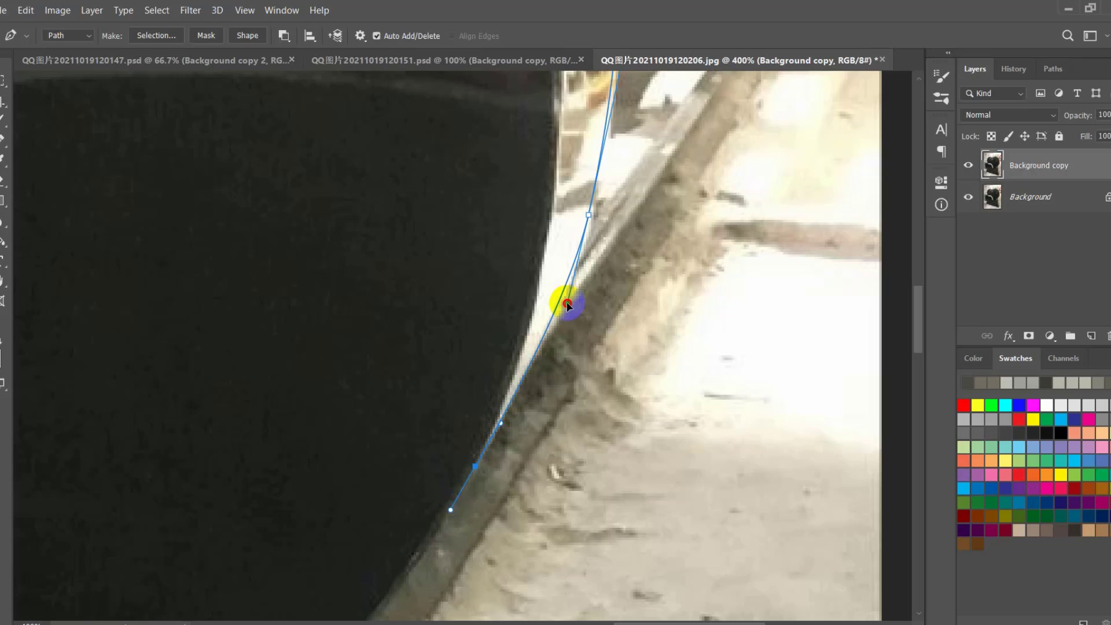
# - Curve the path along the large heart's lower right edge to where it meets the support block
pyautogui.moveTo(513, 442); pyautogui.dragTo(662, 280)
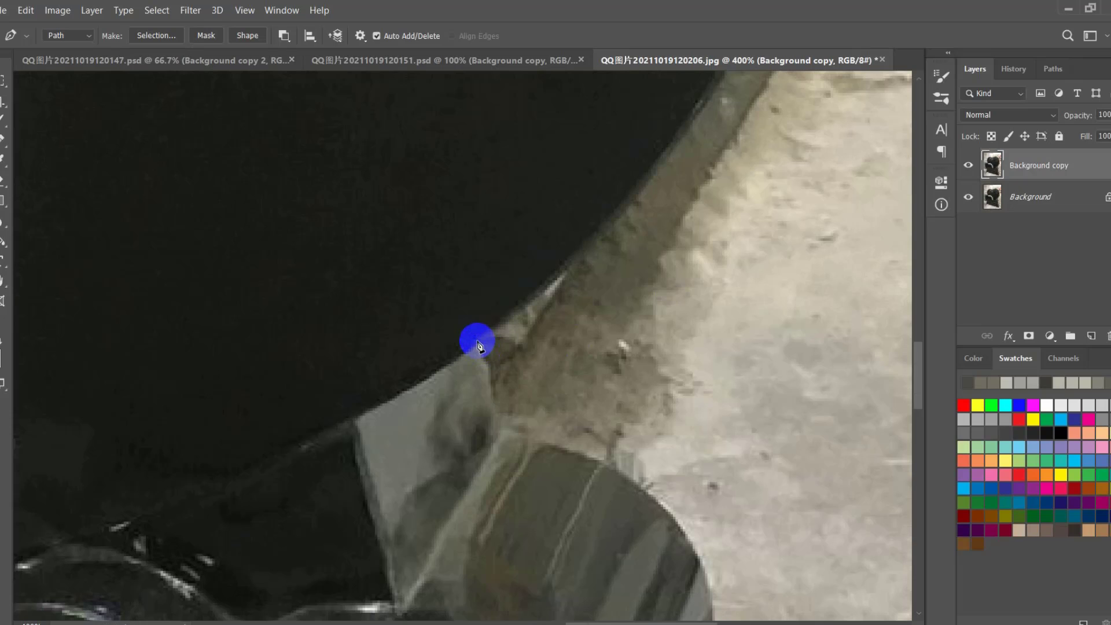
pyautogui.moveTo(475, 342); pyautogui.dragTo(380, 436)
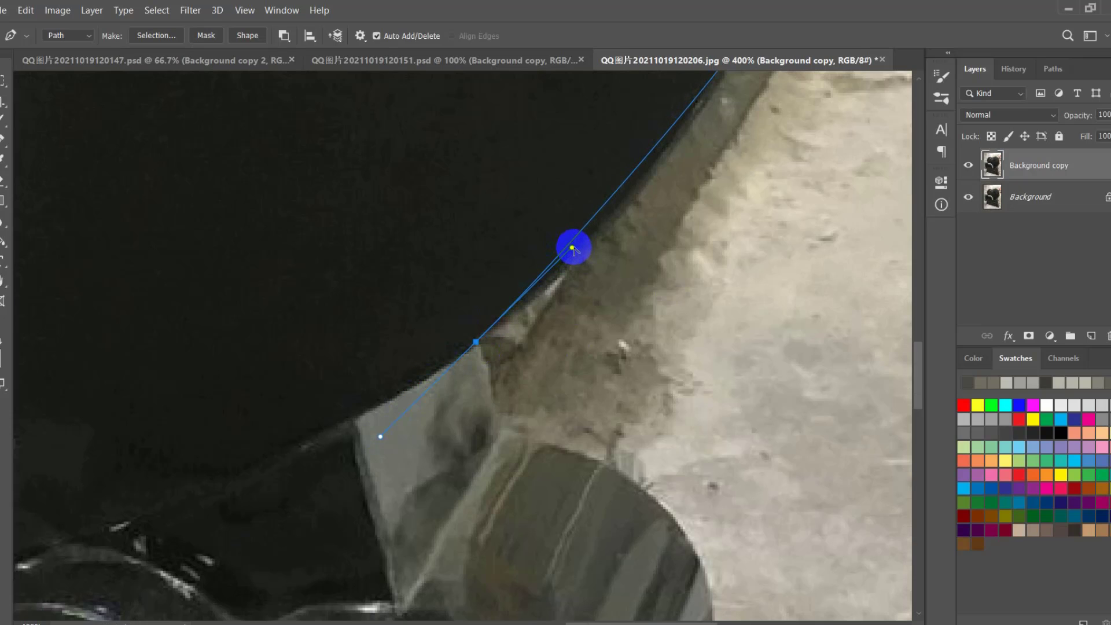
pyautogui.moveTo(571, 247); pyautogui.dragTo(630, 218)
pyautogui.moveTo(702, 144); pyautogui.dragTo(615, 296)
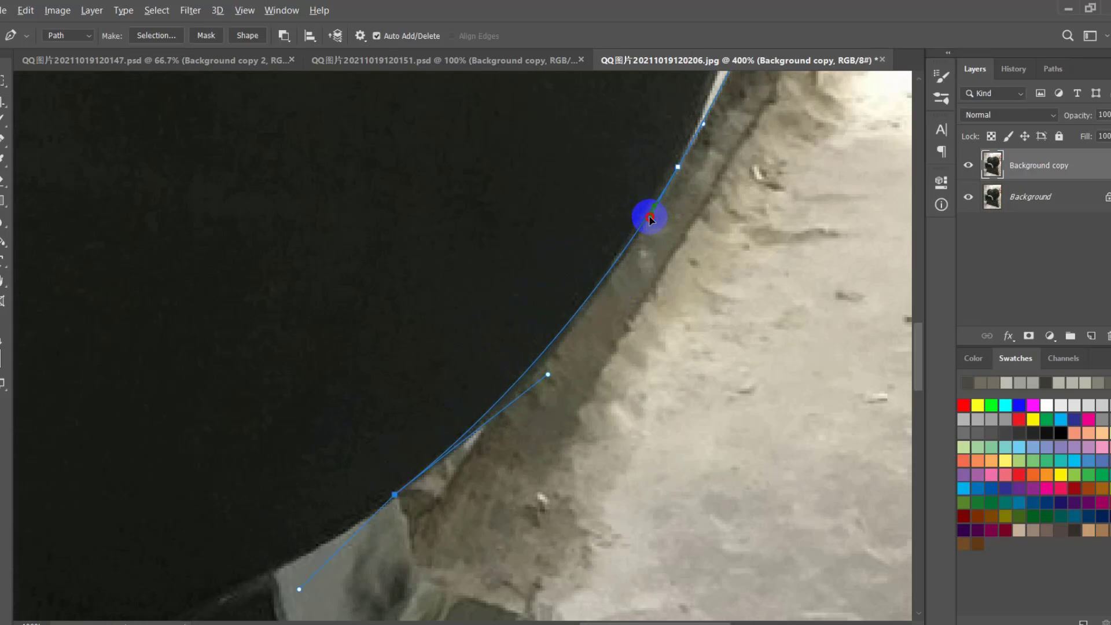
# - Trace the short edge of the support block and curve the path around the small right heart's upper side
pyautogui.moveTo(584, 386); pyautogui.dragTo(617, 392)
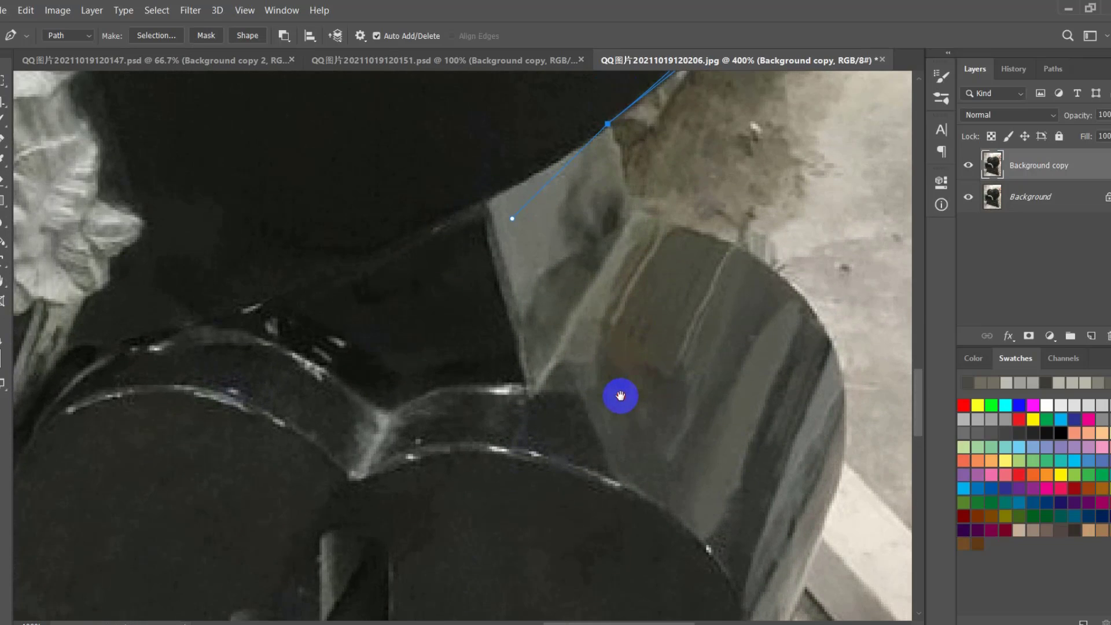
pyautogui.click(607, 124)
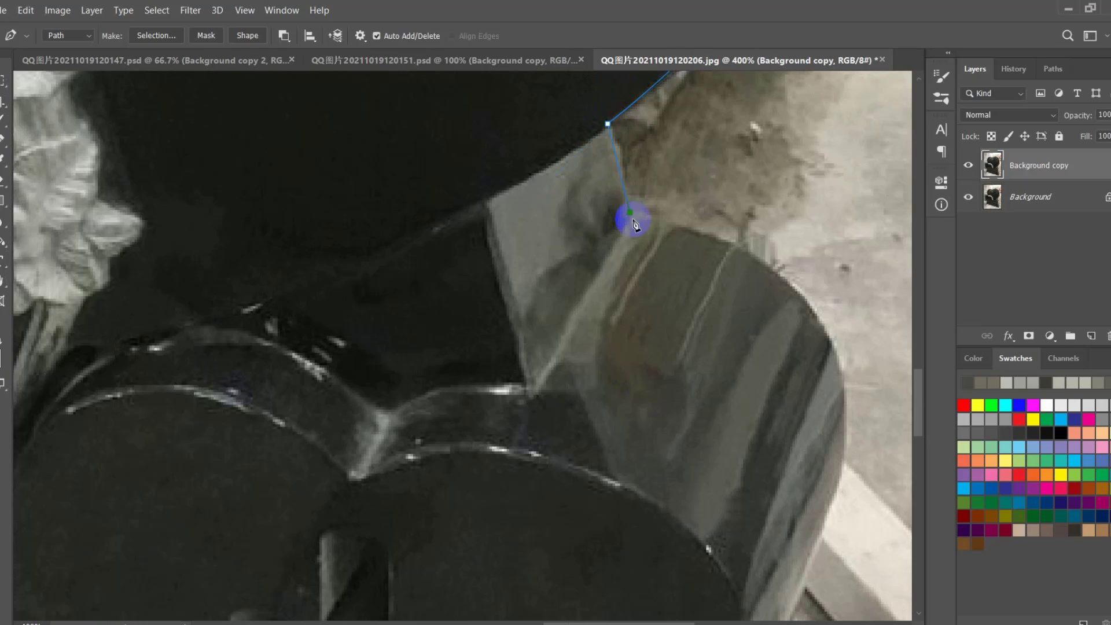
pyautogui.moveTo(634, 222); pyautogui.dragTo(431, 169)
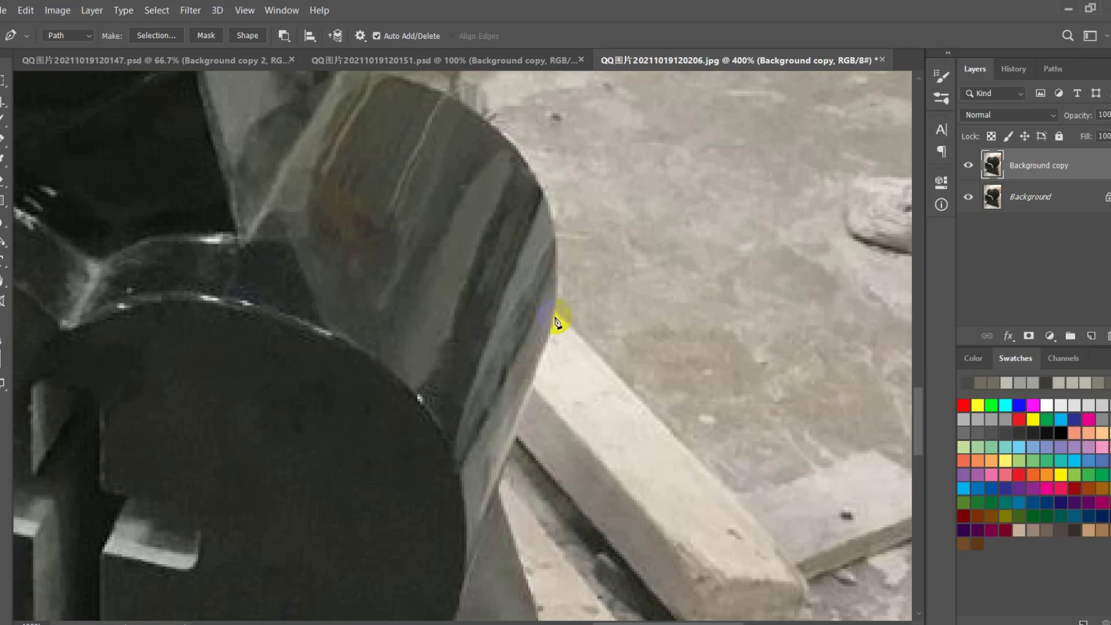
pyautogui.moveTo(553, 313); pyautogui.dragTo(547, 388)
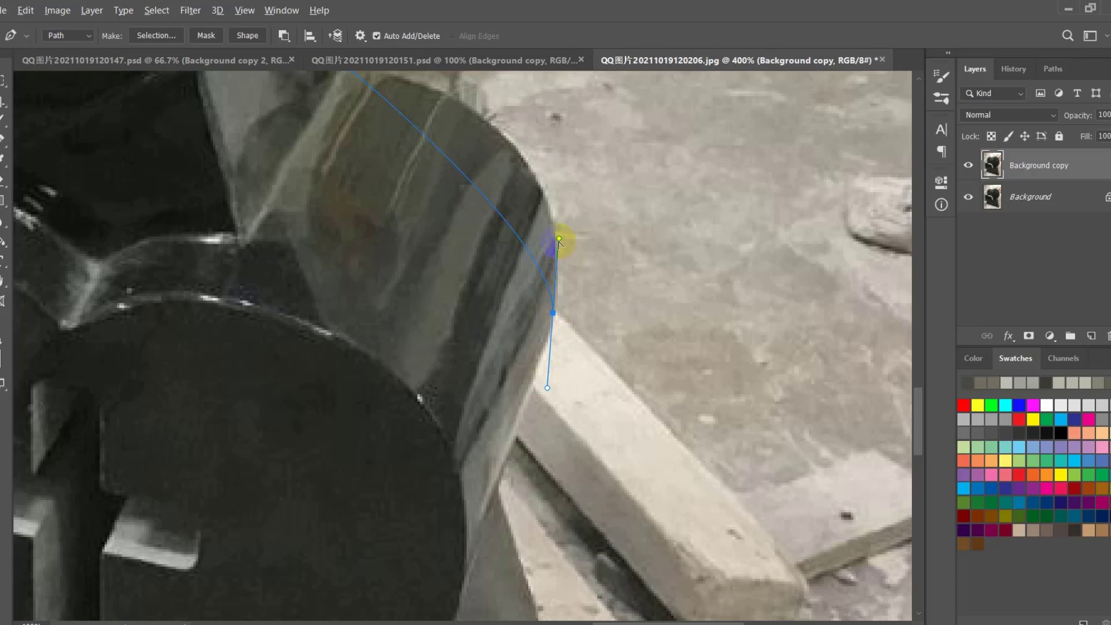
pyautogui.moveTo(558, 242); pyautogui.dragTo(584, 86)
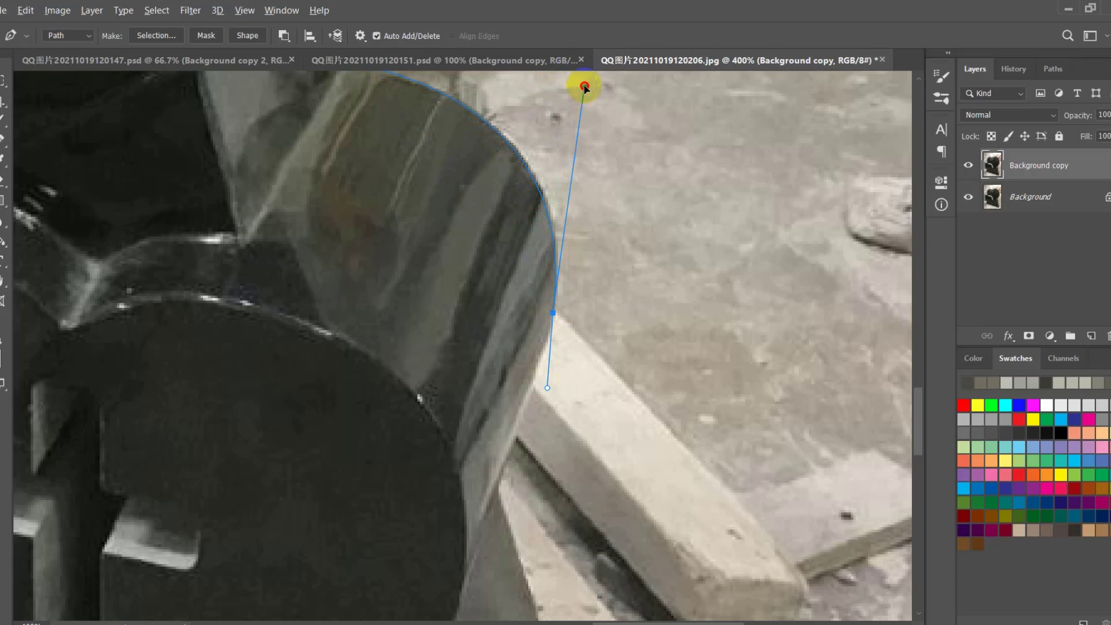
# - Extend the path down the small right heart's side and the base's right edge to its lower right corner
pyautogui.moveTo(545, 380); pyautogui.dragTo(638, 162)
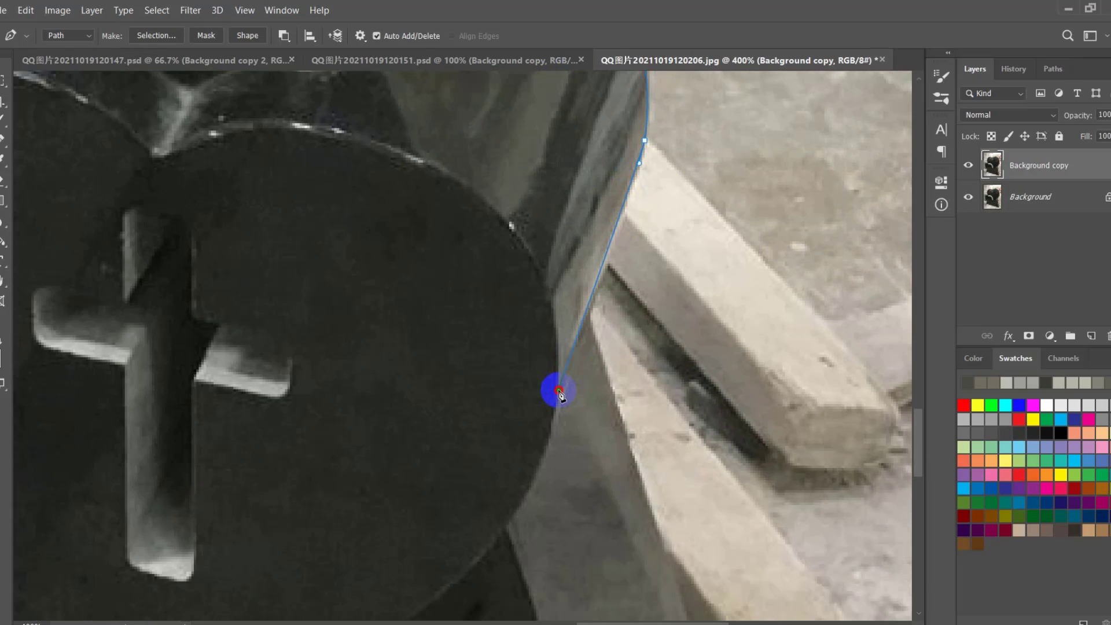
pyautogui.moveTo(561, 435); pyautogui.dragTo(654, 223)
pyautogui.moveTo(650, 263); pyautogui.dragTo(570, 361)
pyautogui.moveTo(629, 192); pyautogui.dragTo(610, 226)
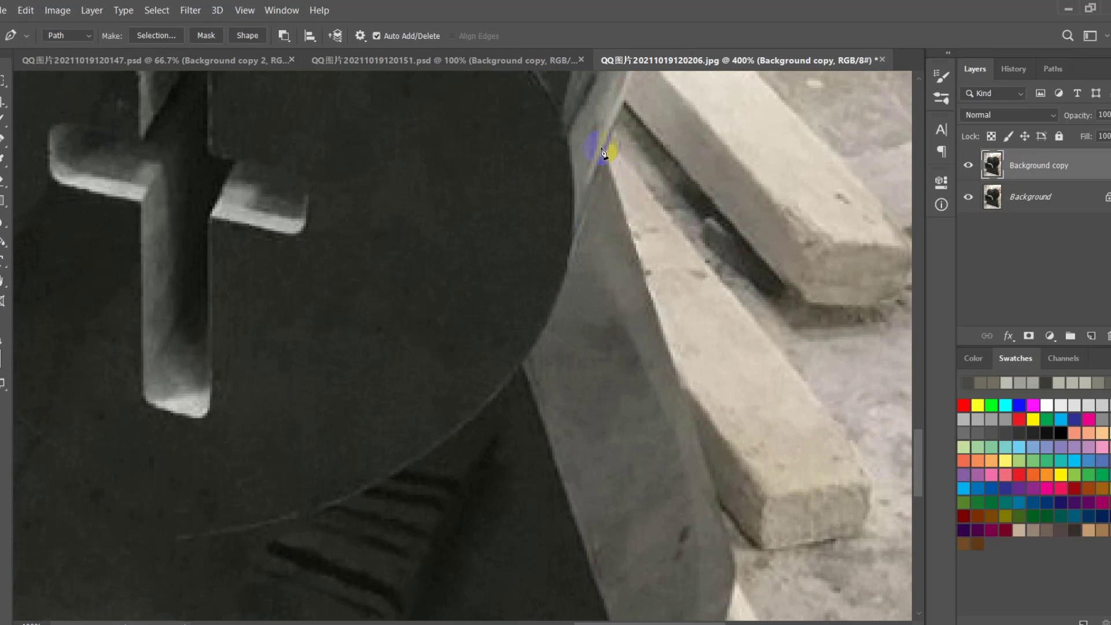
pyautogui.moveTo(607, 158); pyautogui.dragTo(587, 237)
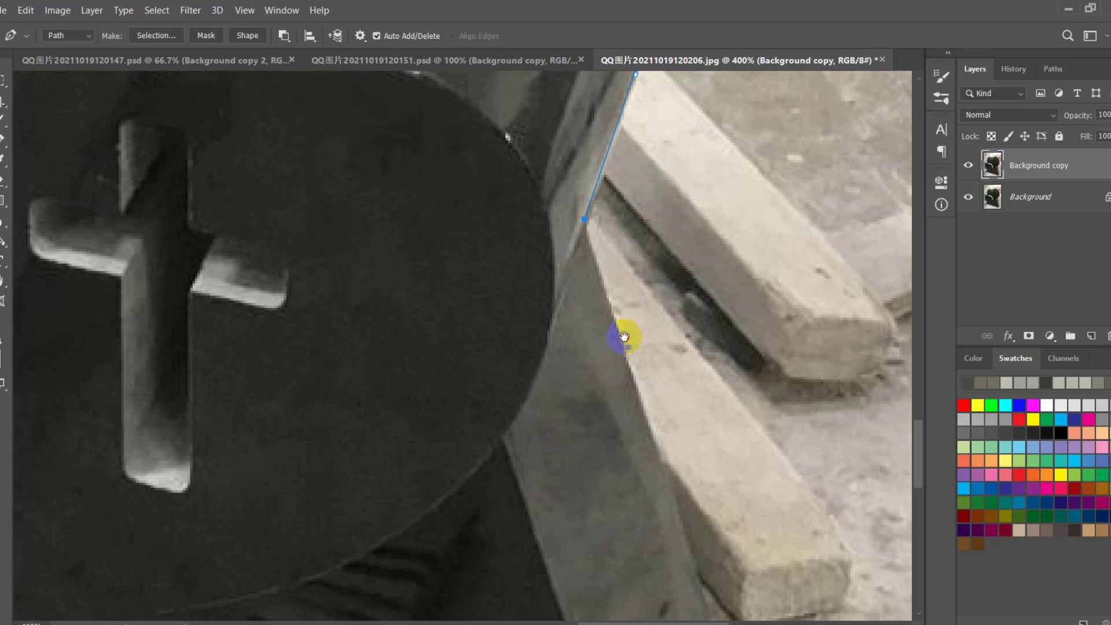
pyautogui.moveTo(623, 338); pyautogui.dragTo(598, 144)
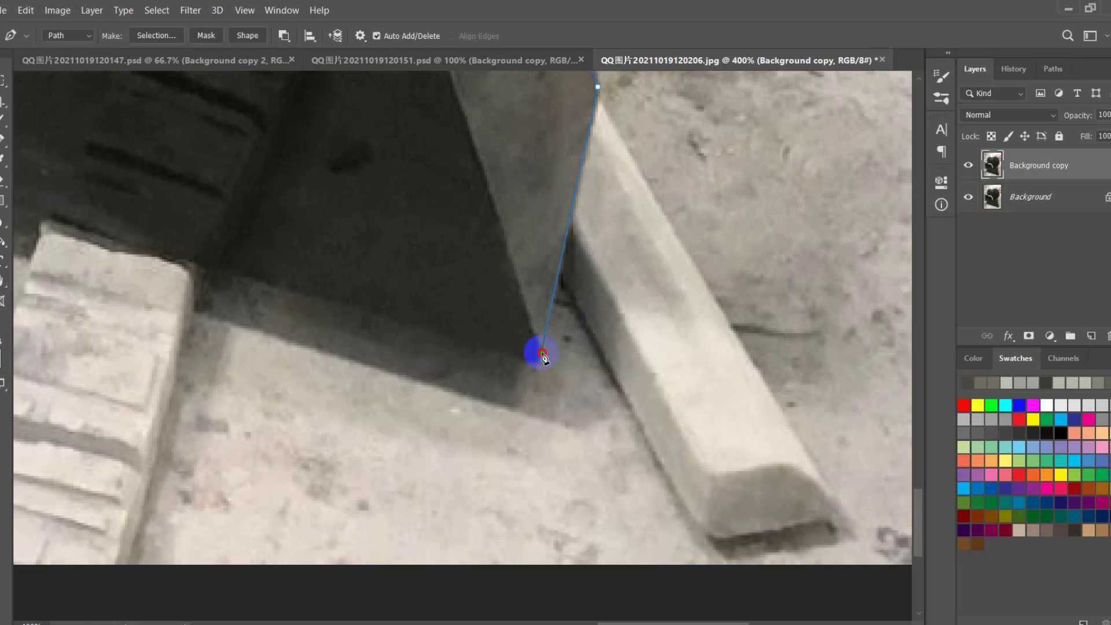
pyautogui.scroll(-2, 556, 337)
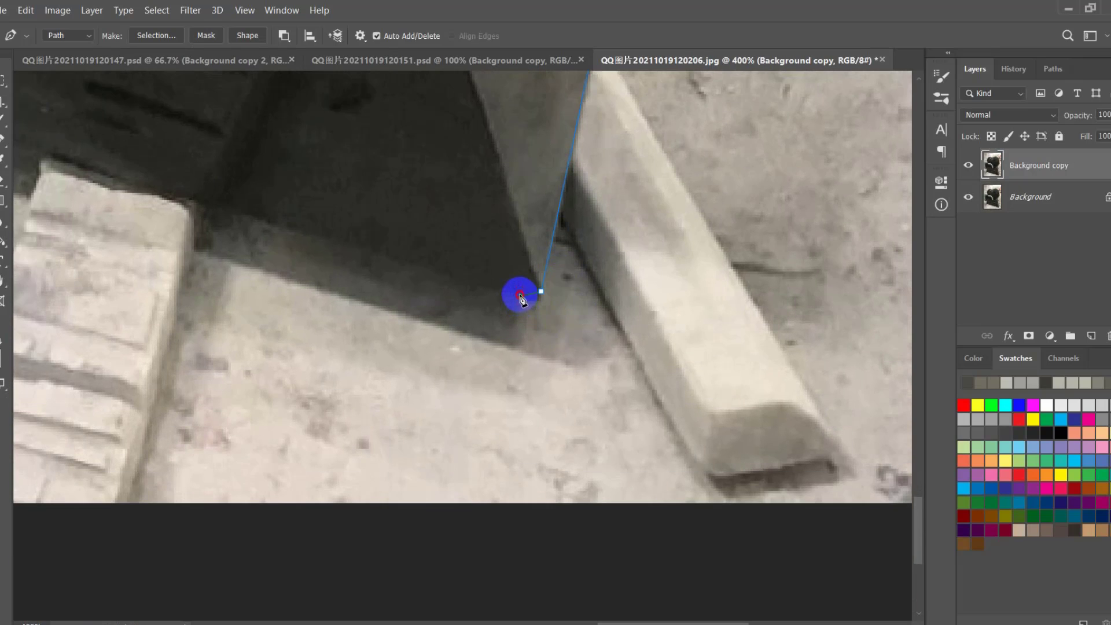
# - Trace the base's bottom edge to its lower left corner and continue up its left edge to the left heart
pyautogui.moveTo(520, 298); pyautogui.dragTo(505, 295)
pyautogui.moveTo(370, 296); pyautogui.dragTo(592, 364)
pyautogui.moveTo(267, 239); pyautogui.dragTo(619, 374)
pyautogui.moveTo(342, 264); pyautogui.dragTo(807, 441)
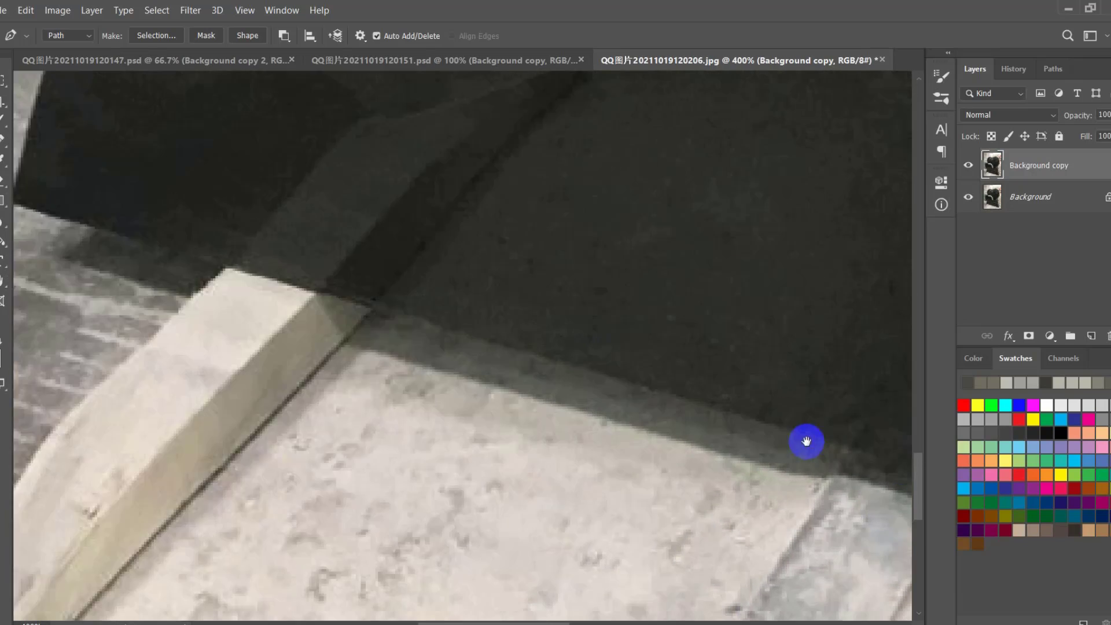
pyautogui.moveTo(346, 310); pyautogui.dragTo(545, 377)
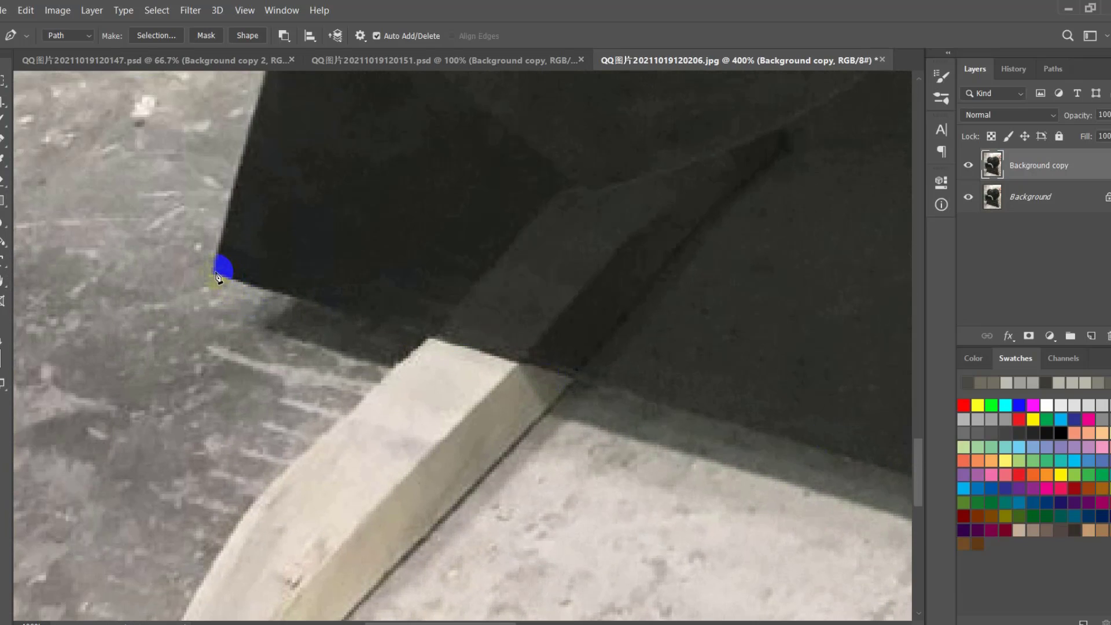
pyautogui.click(216, 272)
pyautogui.moveTo(283, 217)
pyautogui.mouseDown()
pyautogui.moveTo(285, 268)
pyautogui.moveTo(260, 220)
pyautogui.moveTo(198, 501)
pyautogui.mouseUp()
pyautogui.click(238, 289)
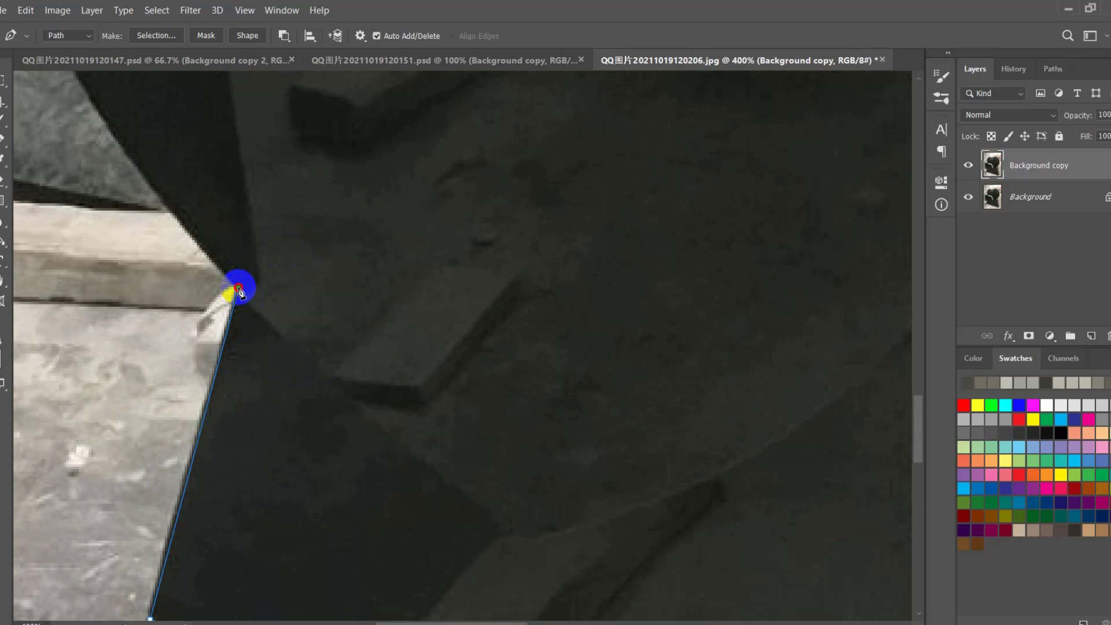
# - Curve the path up the left heart's outer edge to the top of its rounded lobe
pyautogui.moveTo(263, 360); pyautogui.dragTo(421, 434)
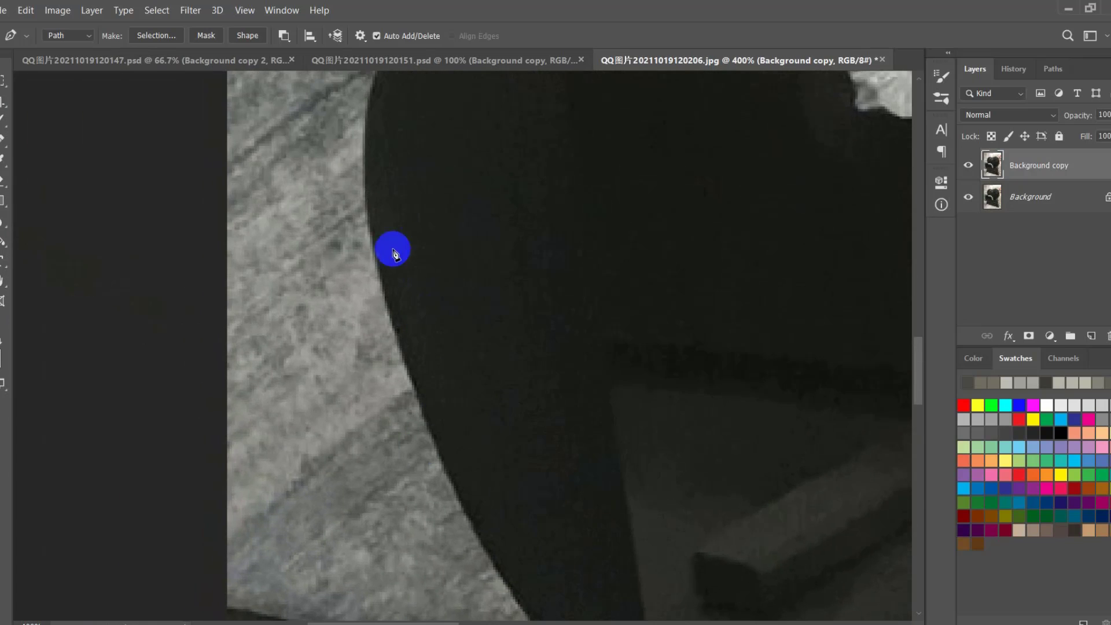
pyautogui.moveTo(370, 228); pyautogui.dragTo(434, 565)
pyautogui.moveTo(540, 451)
pyautogui.mouseDown()
pyautogui.moveTo(520, 188)
pyautogui.moveTo(559, 445)
pyautogui.mouseUp()
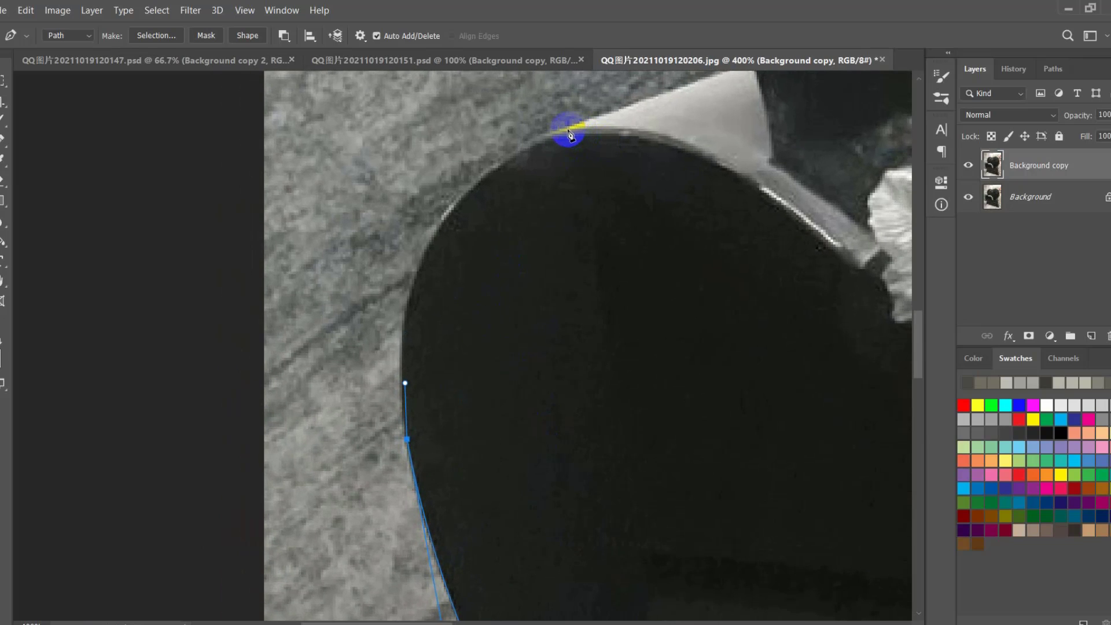
pyautogui.moveTo(568, 134); pyautogui.dragTo(764, 189)
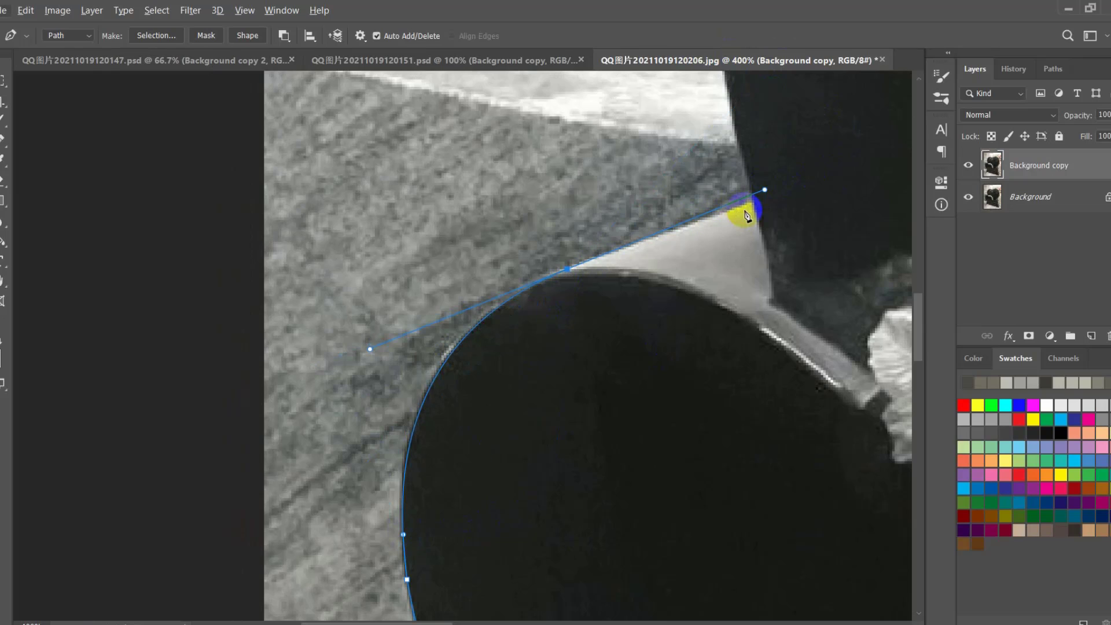
# - Undo the last segment, remove the top anchor's forward handle, and extend the path straight to the large heart's side
pyautogui.hotkey('ctrl', 'z')
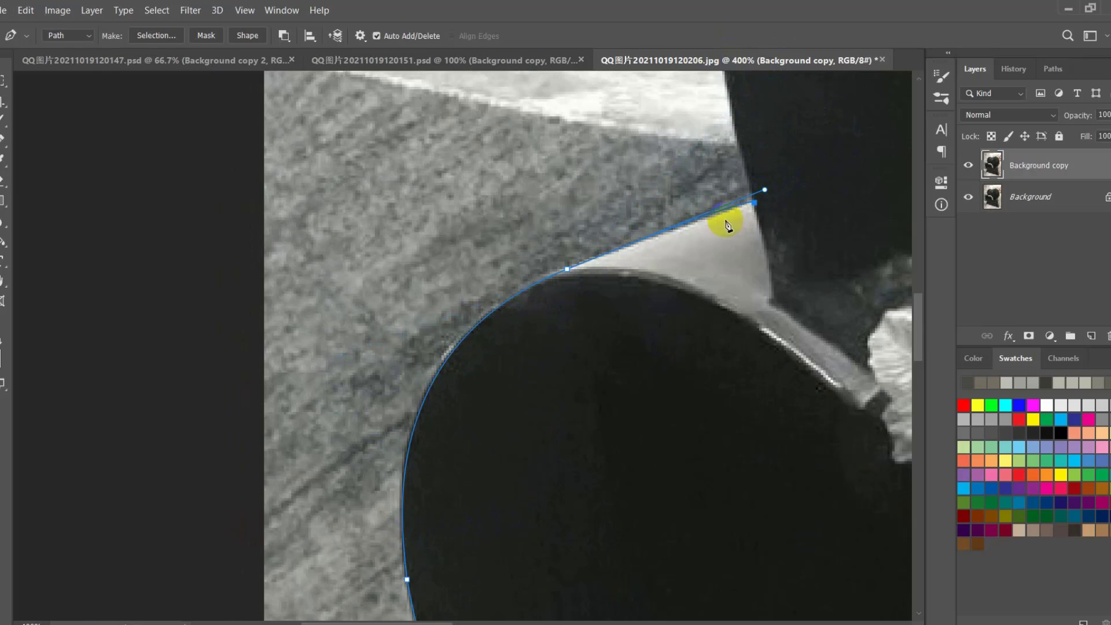
pyautogui.click(569, 271)
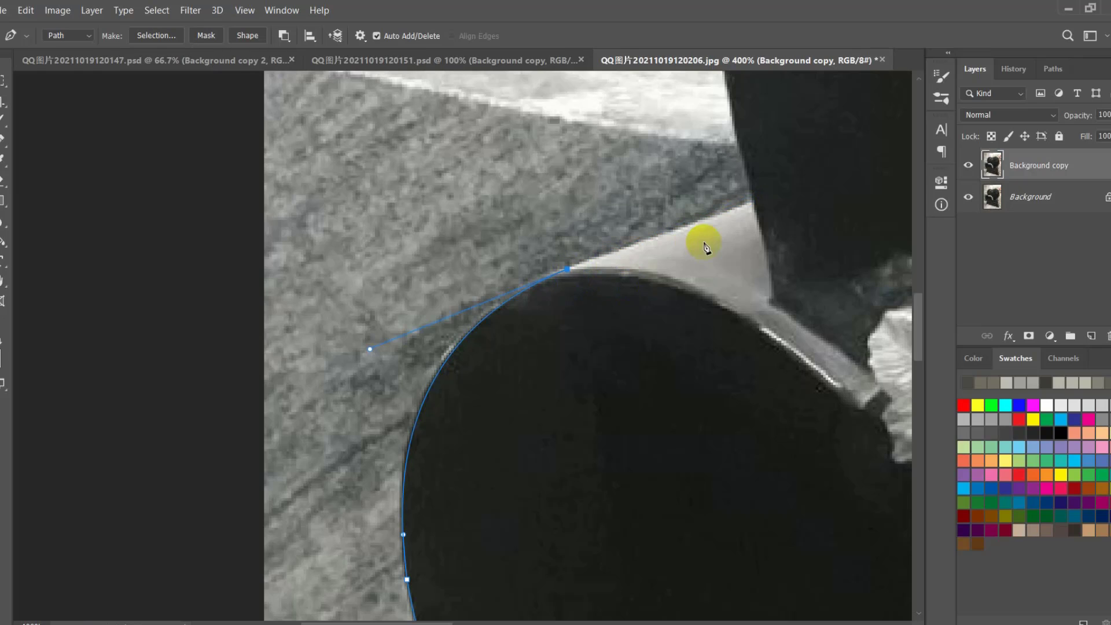
pyautogui.click(753, 206)
# - Curve the path up the large heart's left side and around its left lobe to the lobe's top
pyautogui.scroll(5, 746, 232)
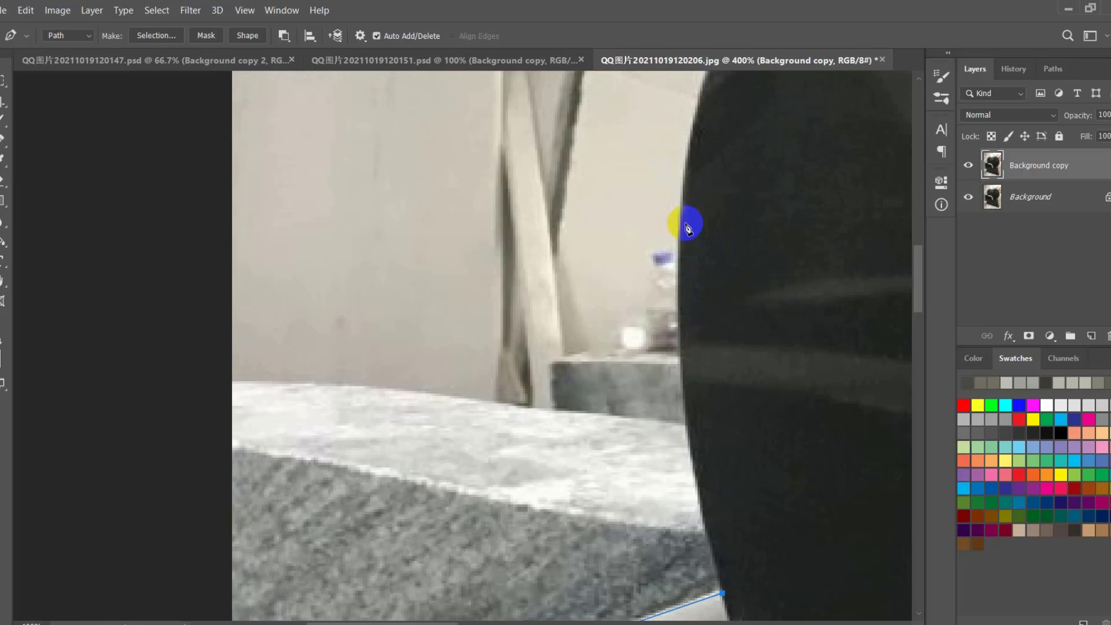
pyautogui.moveTo(685, 192); pyautogui.dragTo(668, 435)
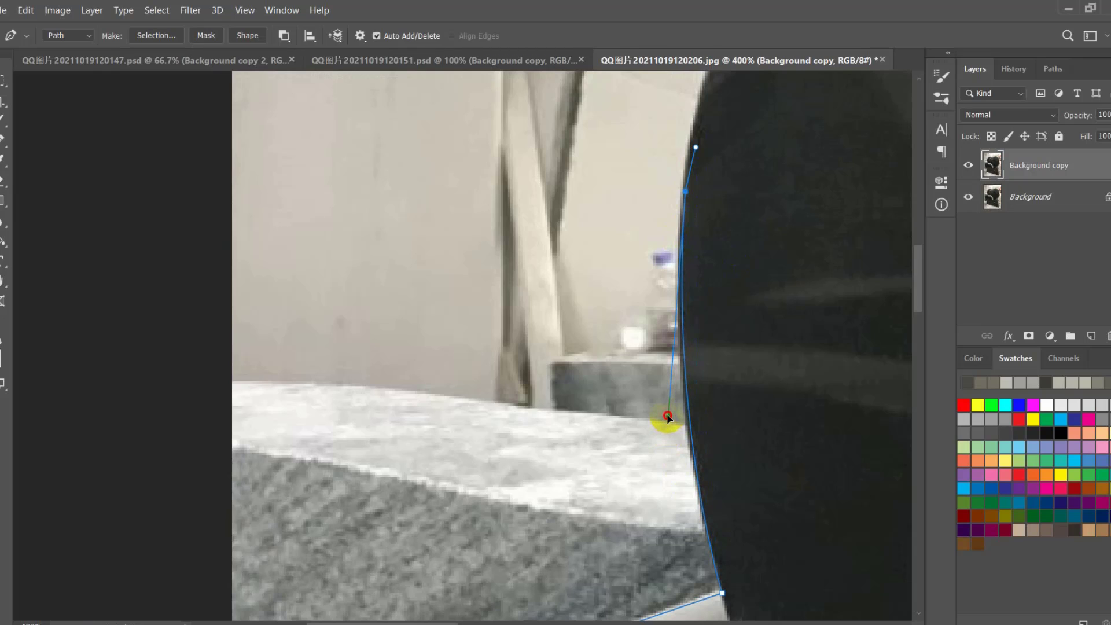
pyautogui.scroll(1, 688, 324)
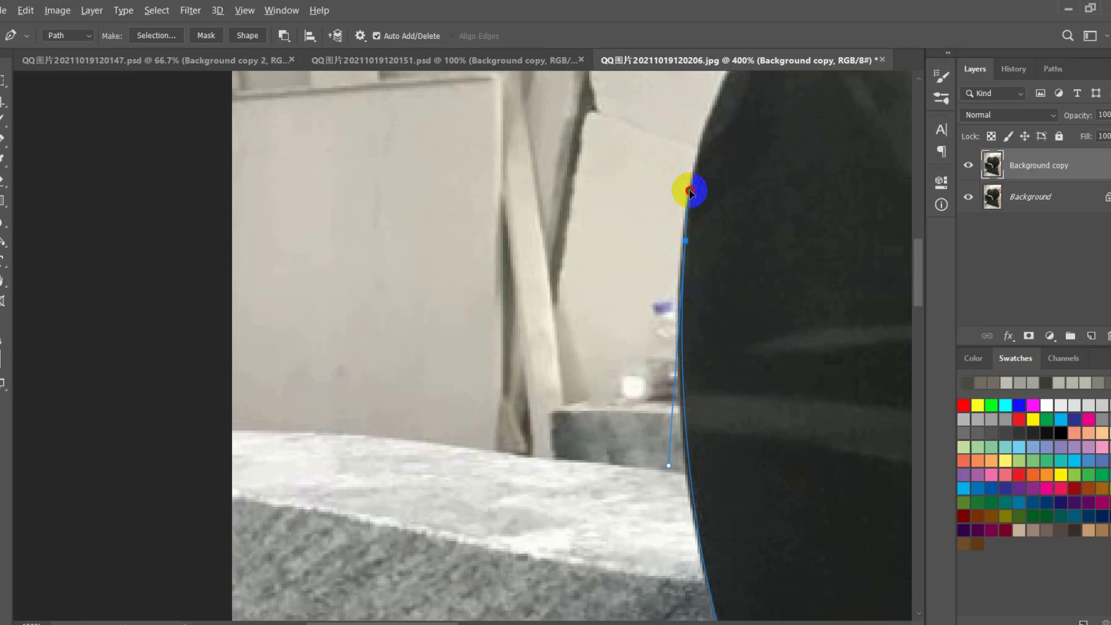
pyautogui.moveTo(720, 194); pyautogui.dragTo(527, 519)
pyautogui.moveTo(717, 268); pyautogui.dragTo(595, 270)
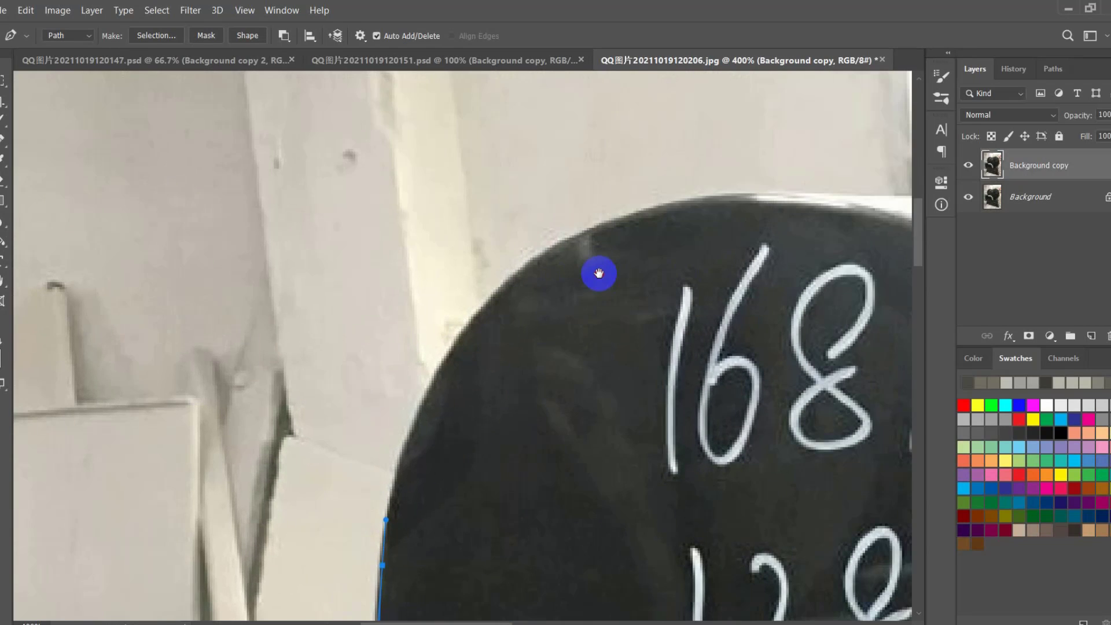
pyautogui.moveTo(779, 199); pyautogui.dragTo(398, 186)
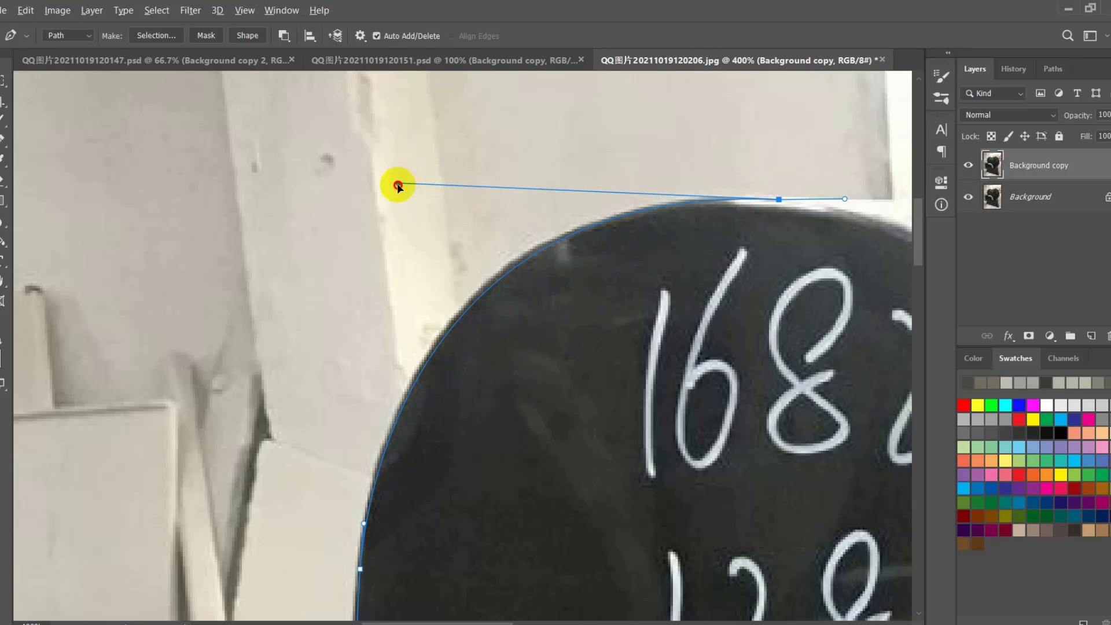
pyautogui.moveTo(927, 283); pyautogui.dragTo(682, 297)
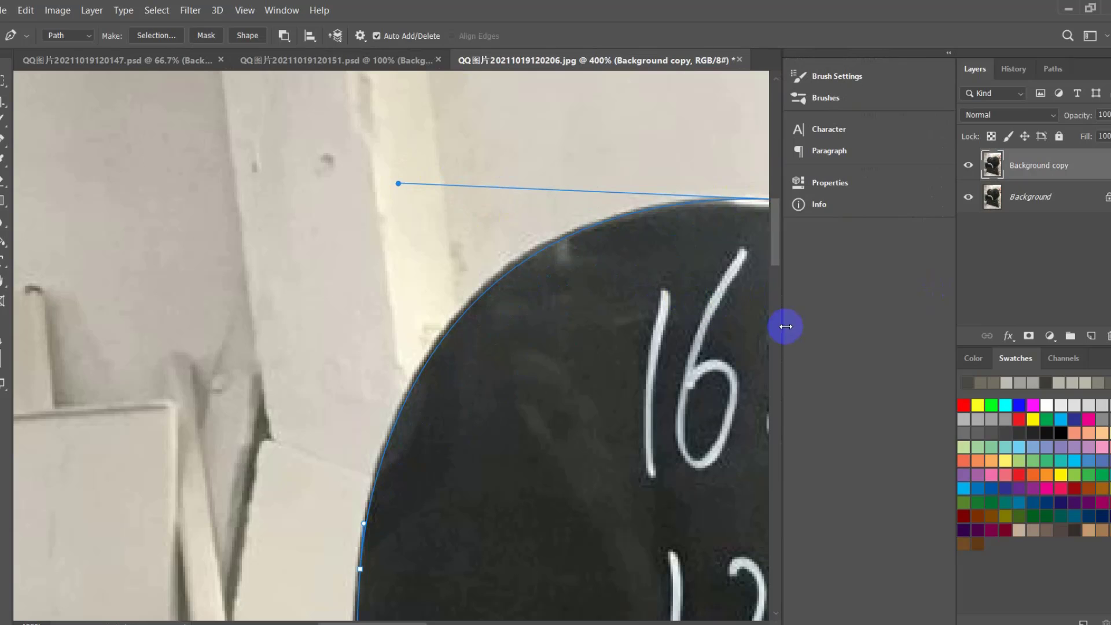
pyautogui.scroll(-5, 775, 335)
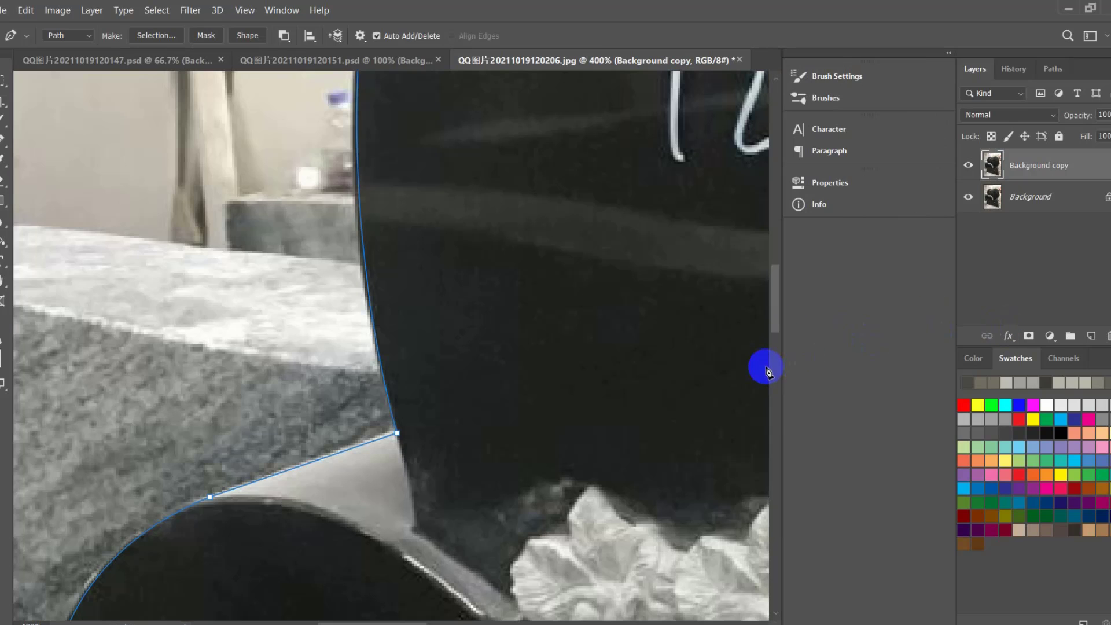
pyautogui.moveTo(783, 367); pyautogui.dragTo(931, 104)
# - Try to close the path along the light stone edge behind the notch between the large heart's lobes
pyautogui.moveTo(791, 213); pyautogui.dragTo(446, 389)
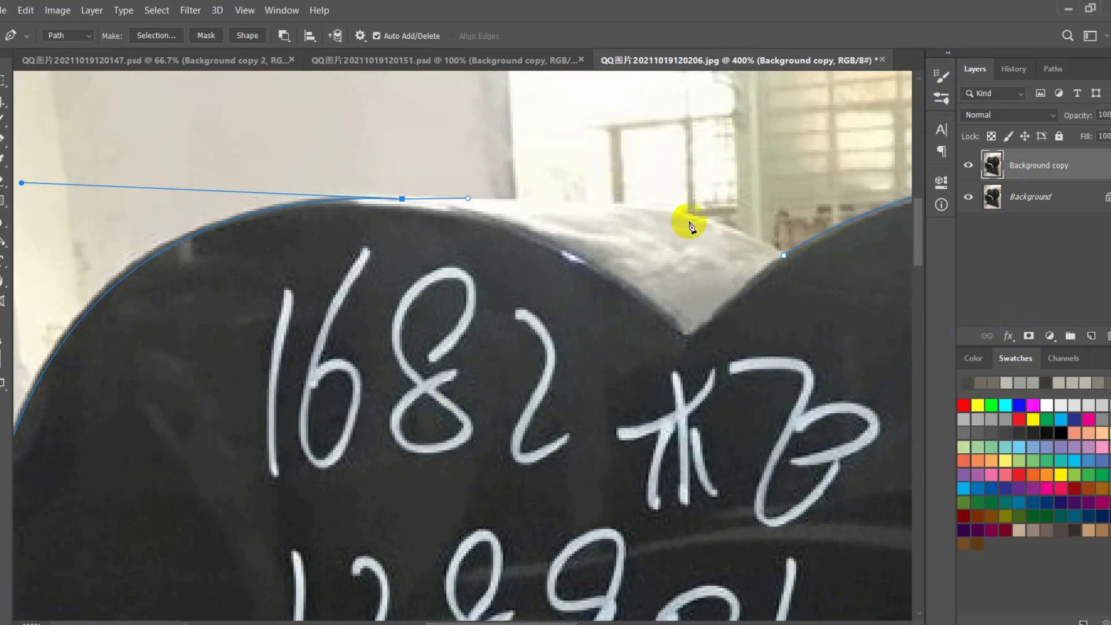
pyautogui.click(670, 210)
pyautogui.moveTo(784, 256); pyautogui.dragTo(812, 282)
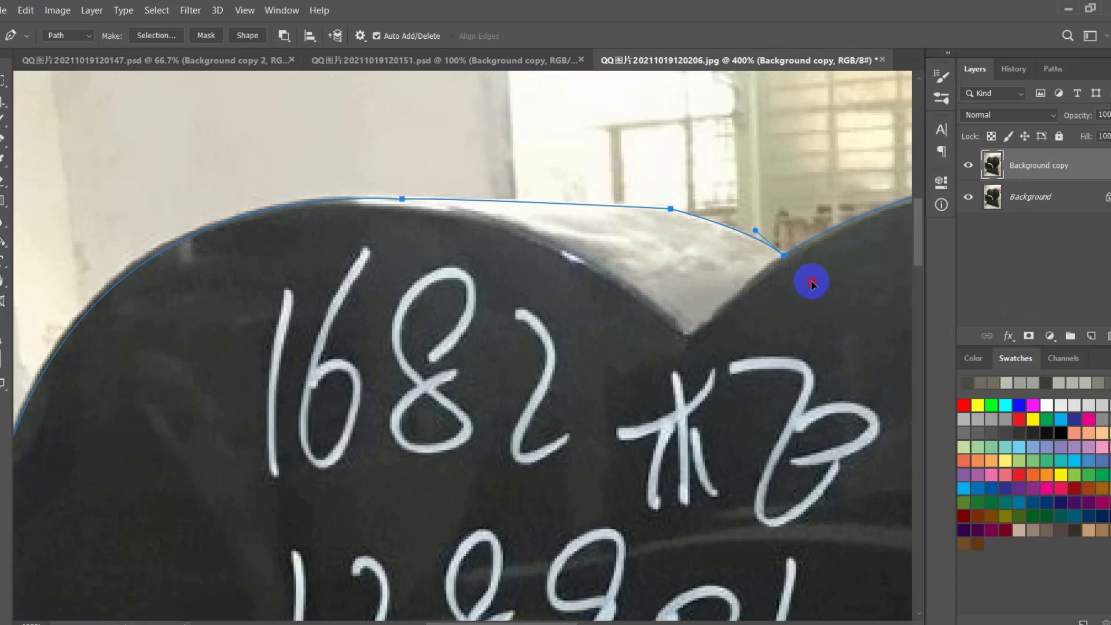
pyautogui.hotkey('ctrl', 'z')
pyautogui.hotkey('ctrl', 'z')
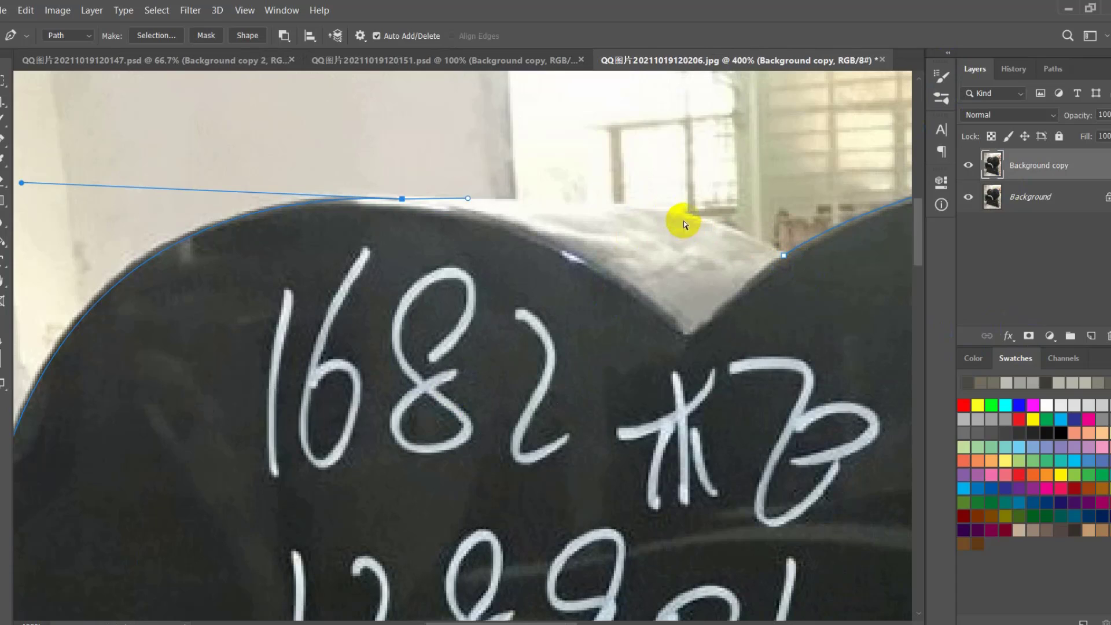
# - Close the path along the light edge behind the large heart's notch and convert it to an anti-aliased selection with 2-pixel feather
pyautogui.click(660, 209)
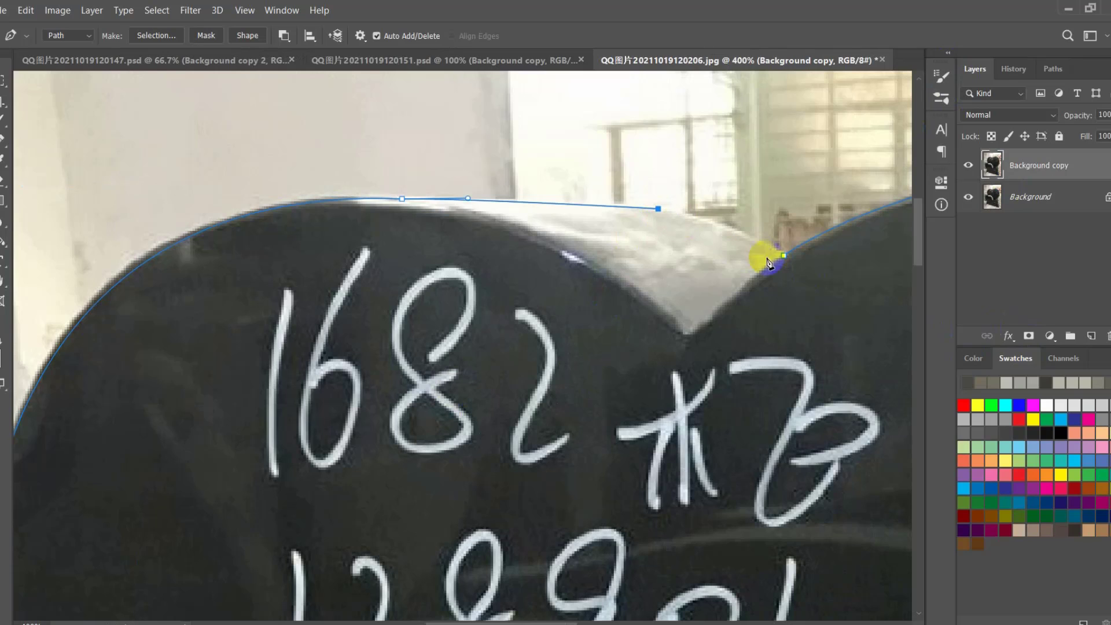
pyautogui.moveTo(785, 259); pyautogui.dragTo(842, 291)
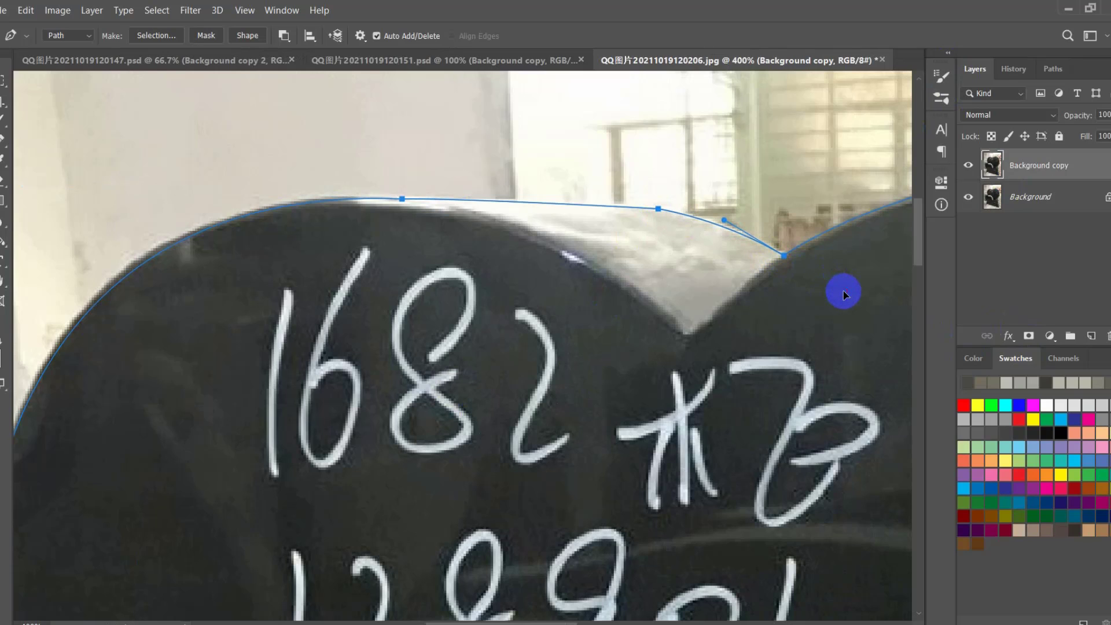
pyautogui.hotkey('ctrl', '-')
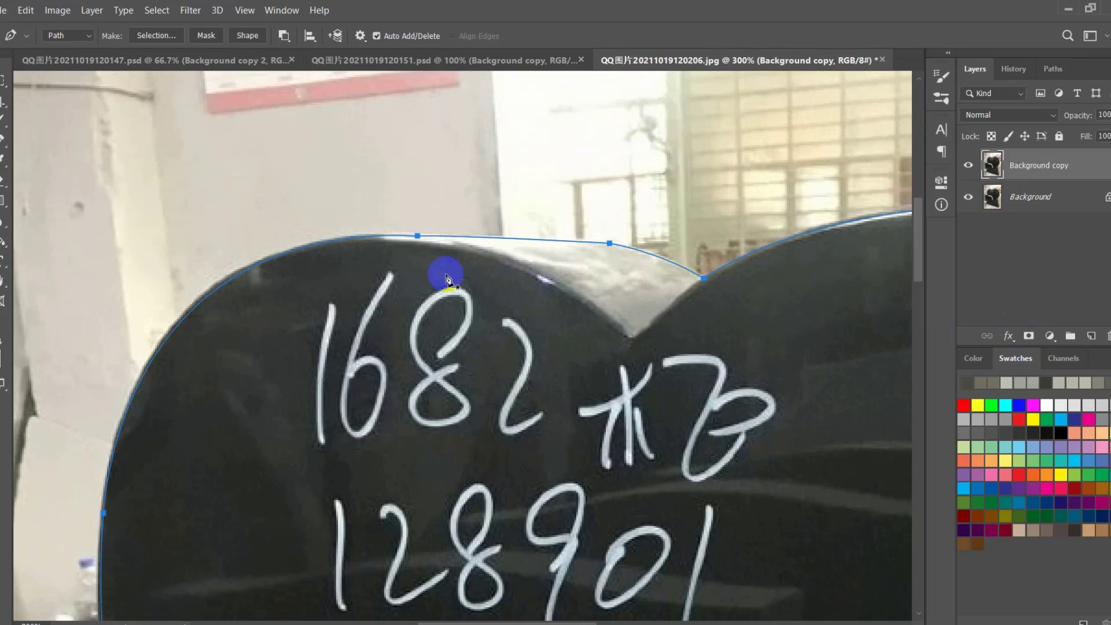
pyautogui.rightClick(444, 275)
pyautogui.click(496, 337)
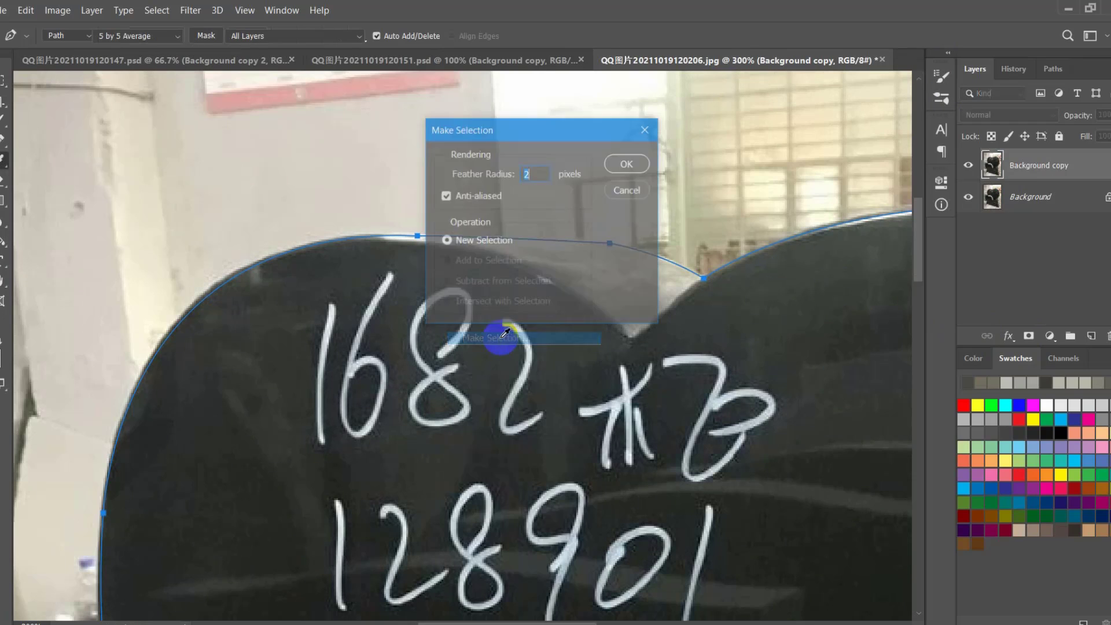
pyautogui.click(624, 165)
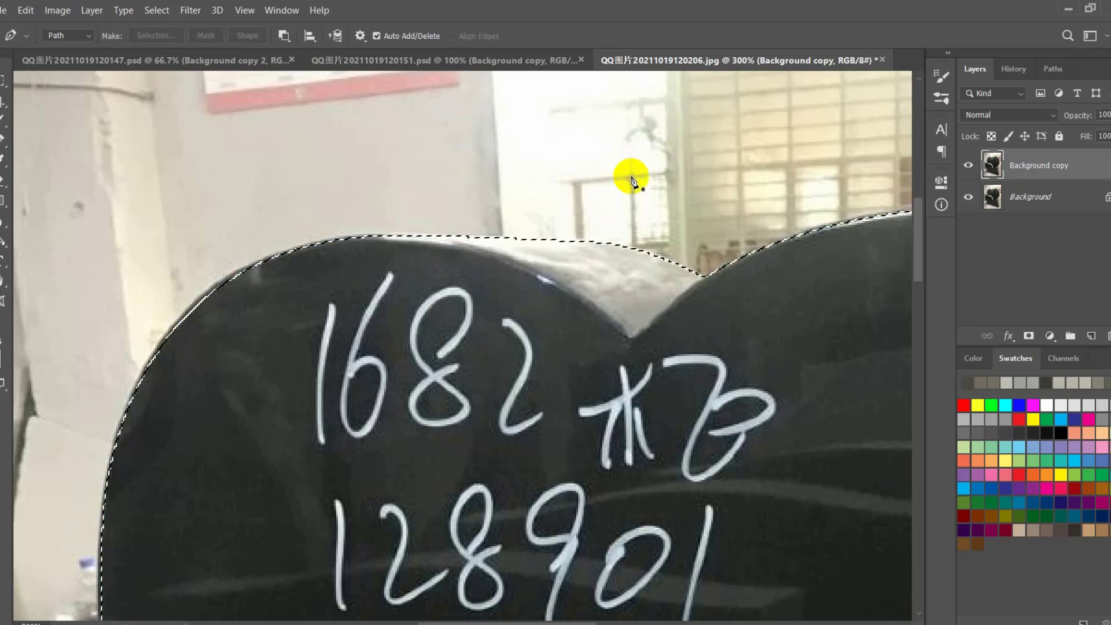
# - Delete the selected surroundings from the Background copy layer and check the cutout by temporarily hiding the Background layer
pyautogui.hotkey('ctrl', '-')
pyautogui.hotkey('ctrl', '-')
pyautogui.hotkey('ctrl', '-')
pyautogui.hotkey('ctrl', '-')
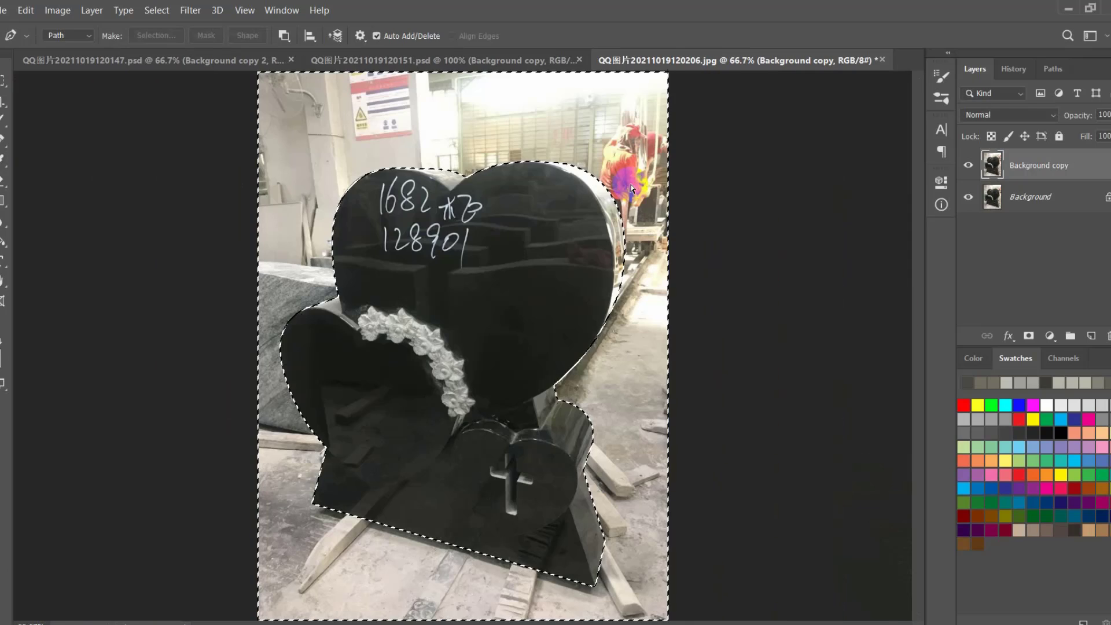
pyautogui.rightClick(517, 261)
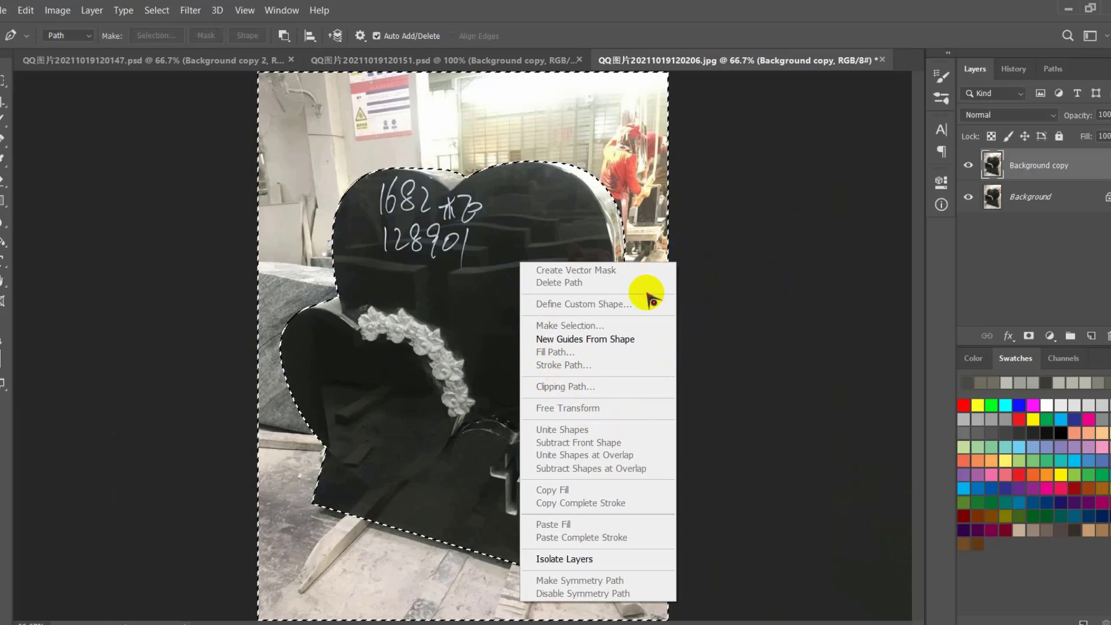
pyautogui.click(2, 140)
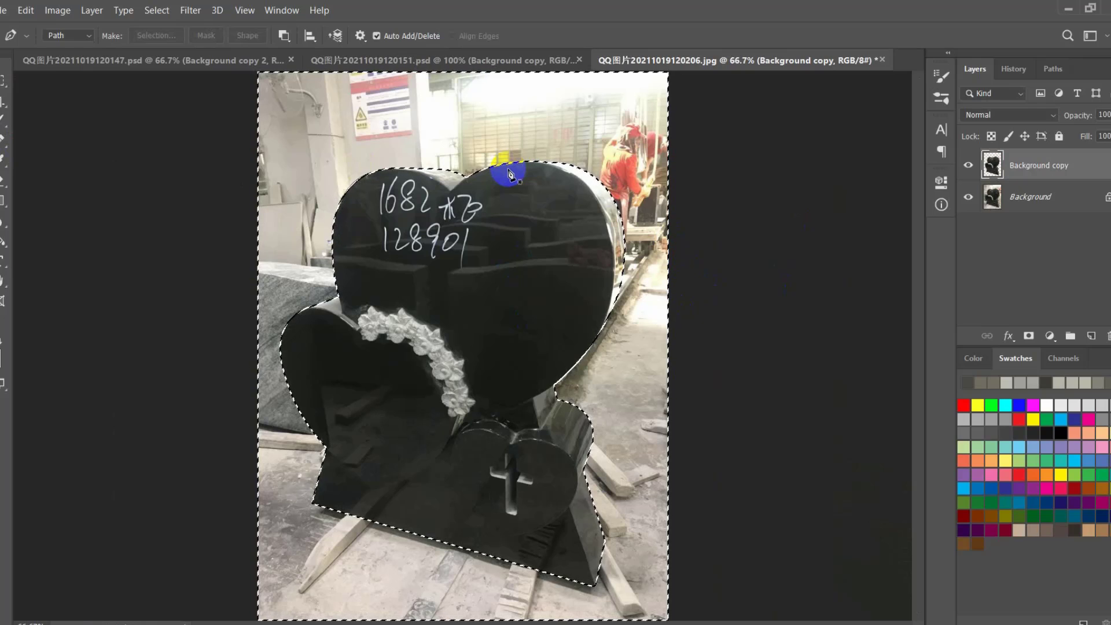
pyautogui.click(967, 198)
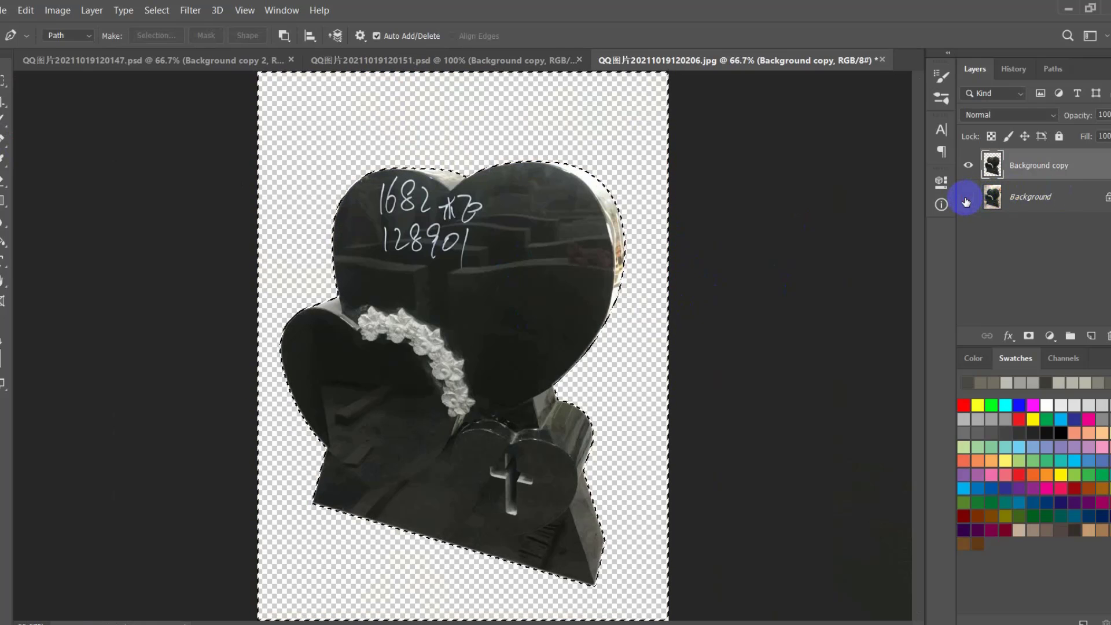
pyautogui.click(967, 198)
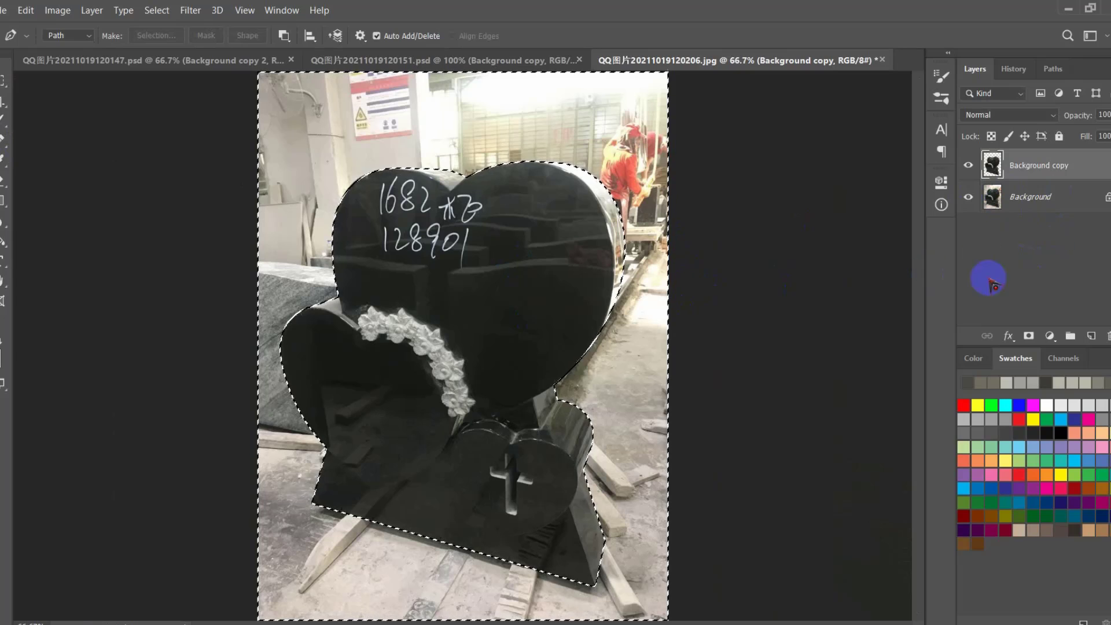
# - Add a white (ffffff) Solid Color fill layer beneath Background copy, masked to the selected area around the monument
pyautogui.click(1091, 336)
pyautogui.moveTo(1085, 213); pyautogui.dragTo(1071, 206)
pyautogui.click(1049, 335)
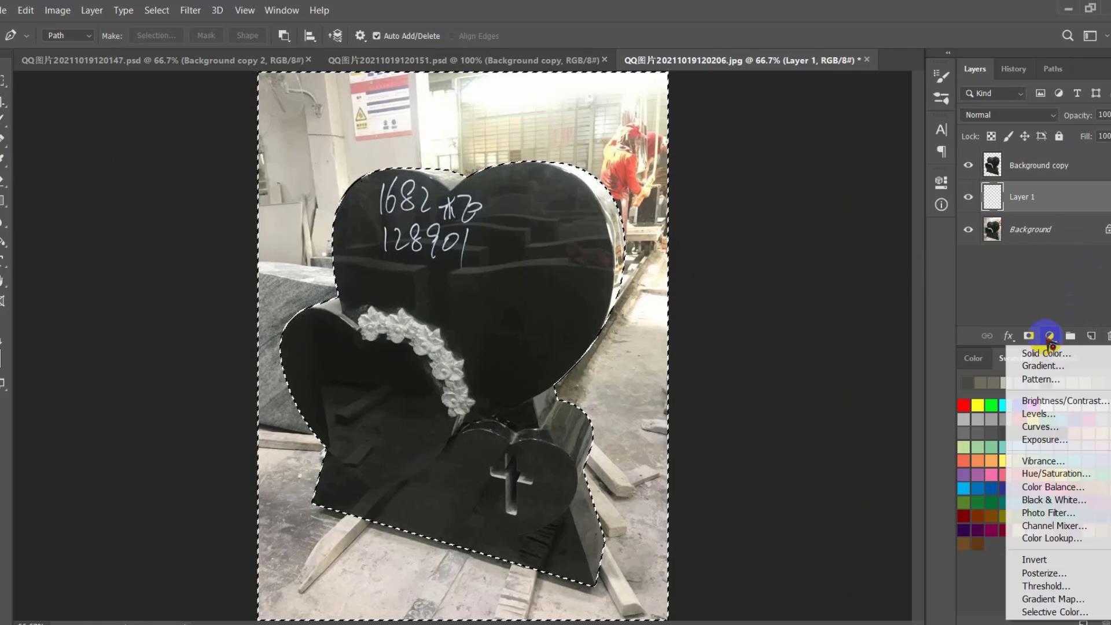
pyautogui.click(1064, 355)
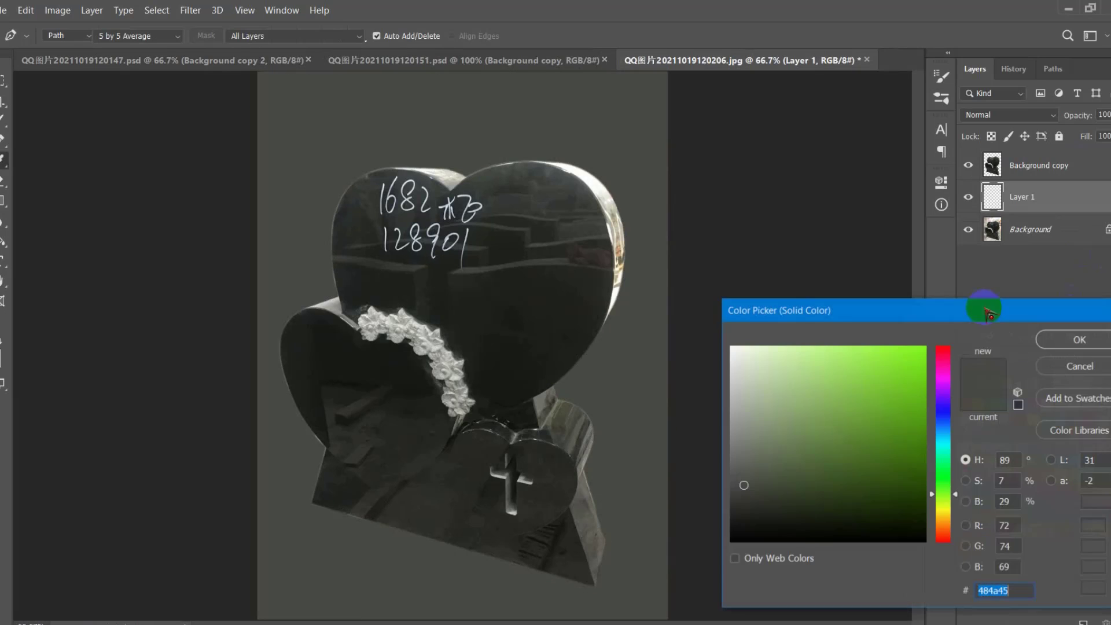
pyautogui.moveTo(759, 375); pyautogui.dragTo(677, 303)
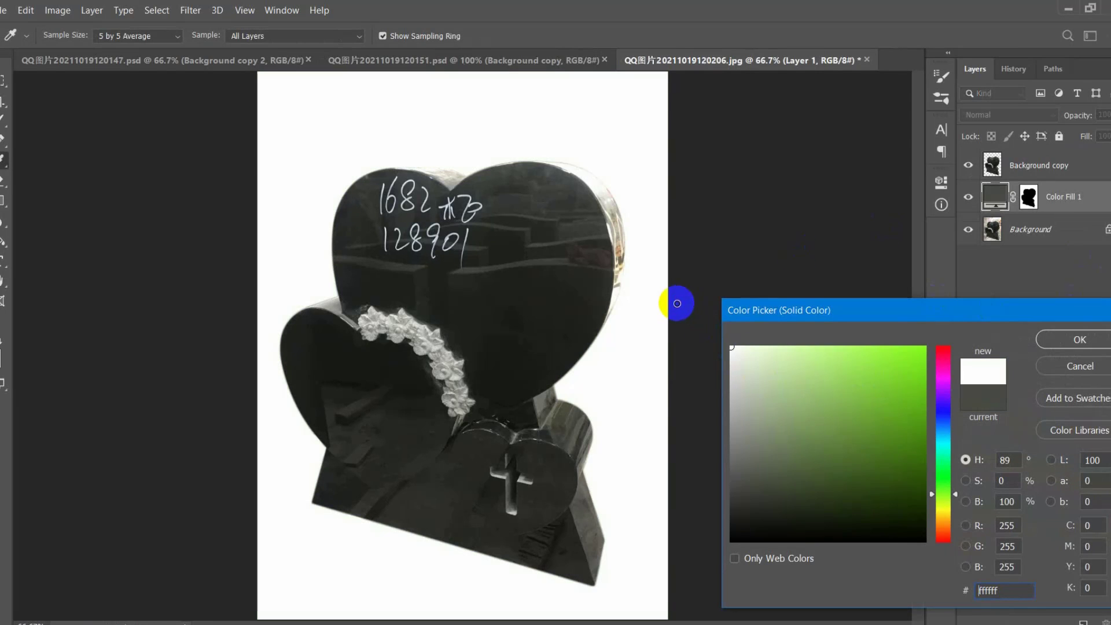
pyautogui.click(1063, 342)
pyautogui.press('p')
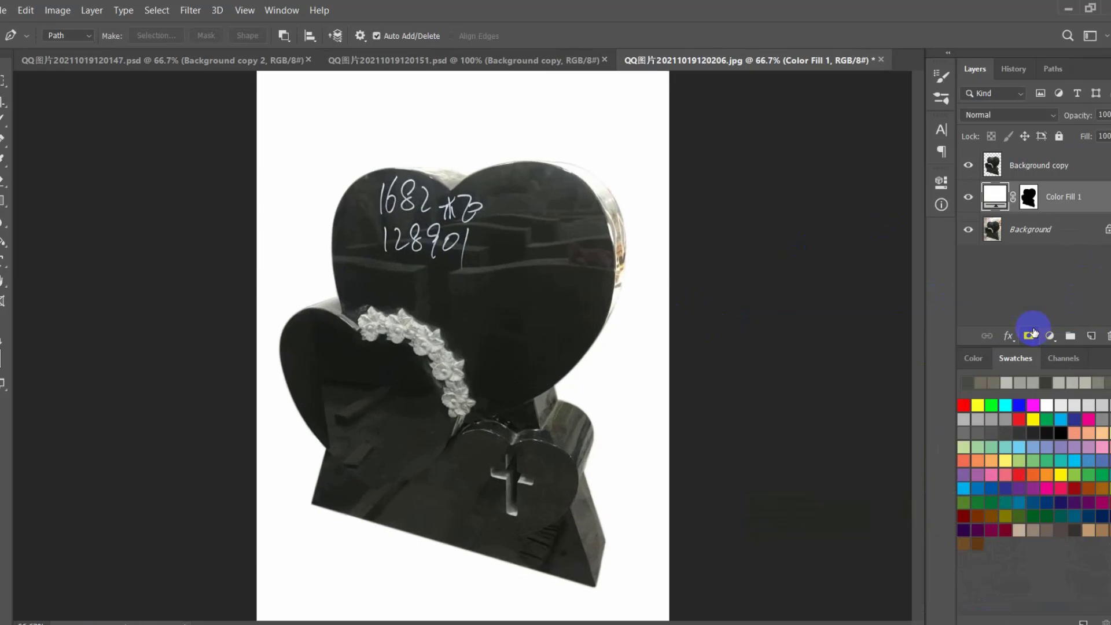
# - Make the Background copy layer active and ready the Patch tool for retouching the handwriting between the large heart's lobes
pyautogui.hotkey('ctrl', '+')
pyautogui.hotkey('ctrl', '+')
pyautogui.hotkey('ctrl', '+')
pyautogui.moveTo(360, 232); pyautogui.dragTo(347, 538)
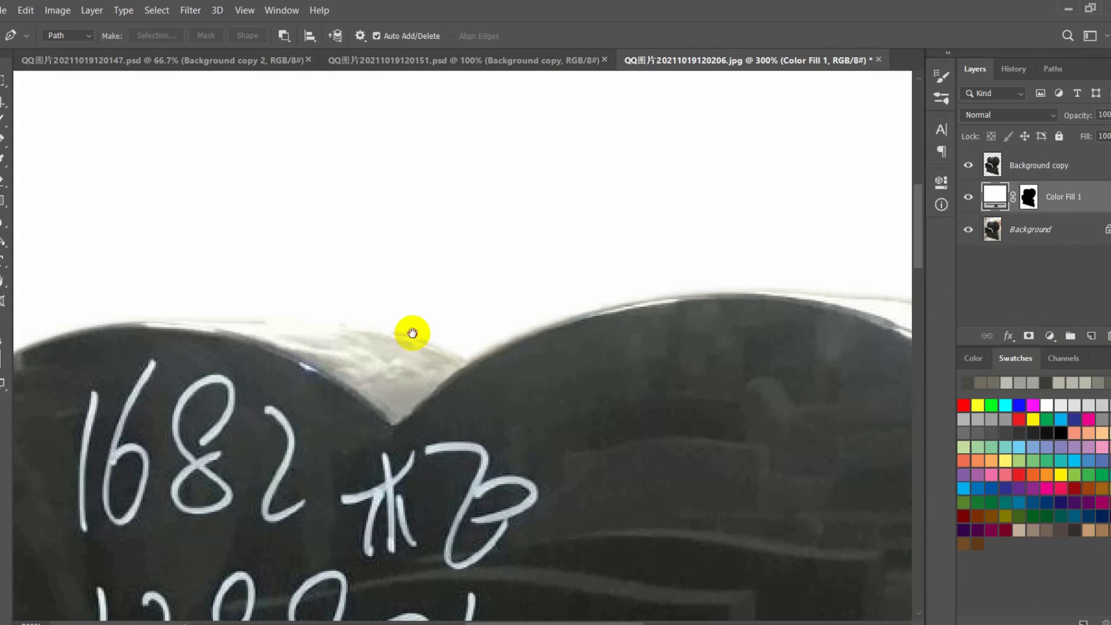
pyautogui.moveTo(412, 333); pyautogui.dragTo(509, 314)
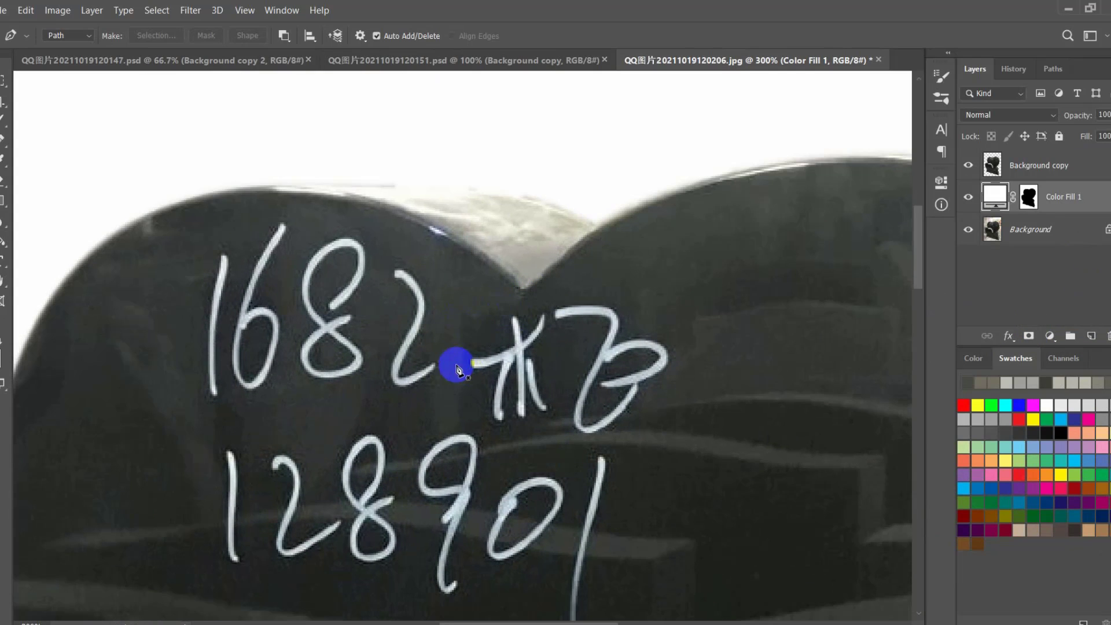
pyautogui.moveTo(459, 370); pyautogui.dragTo(469, 328)
pyautogui.press('v')
pyautogui.moveTo(342, 323); pyautogui.dragTo(329, 300)
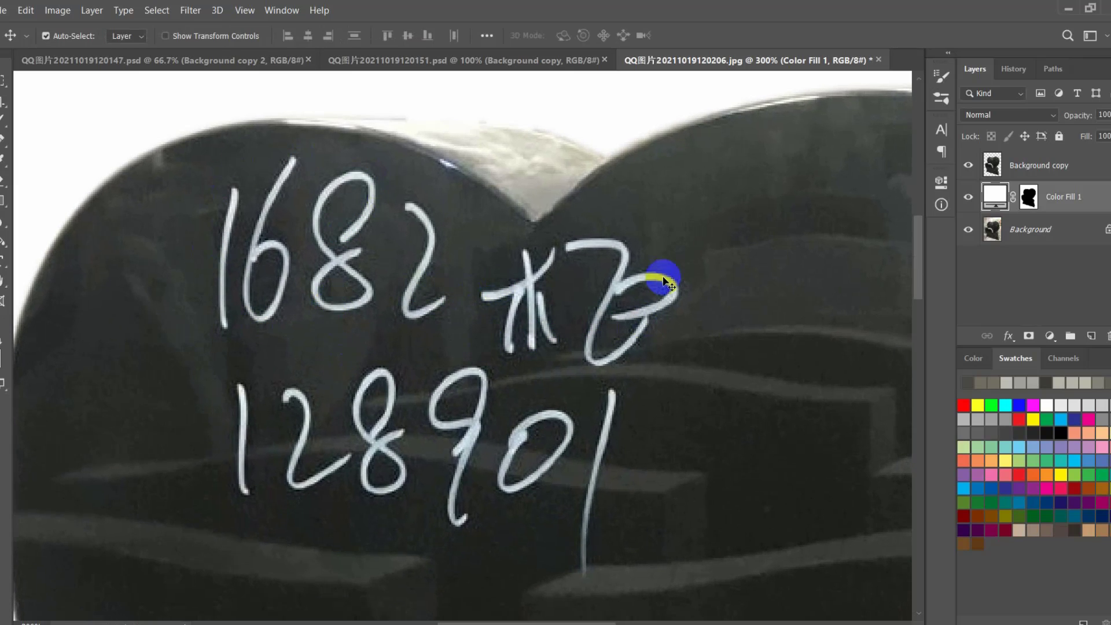
pyautogui.moveTo(363, 283); pyautogui.dragTo(486, 315)
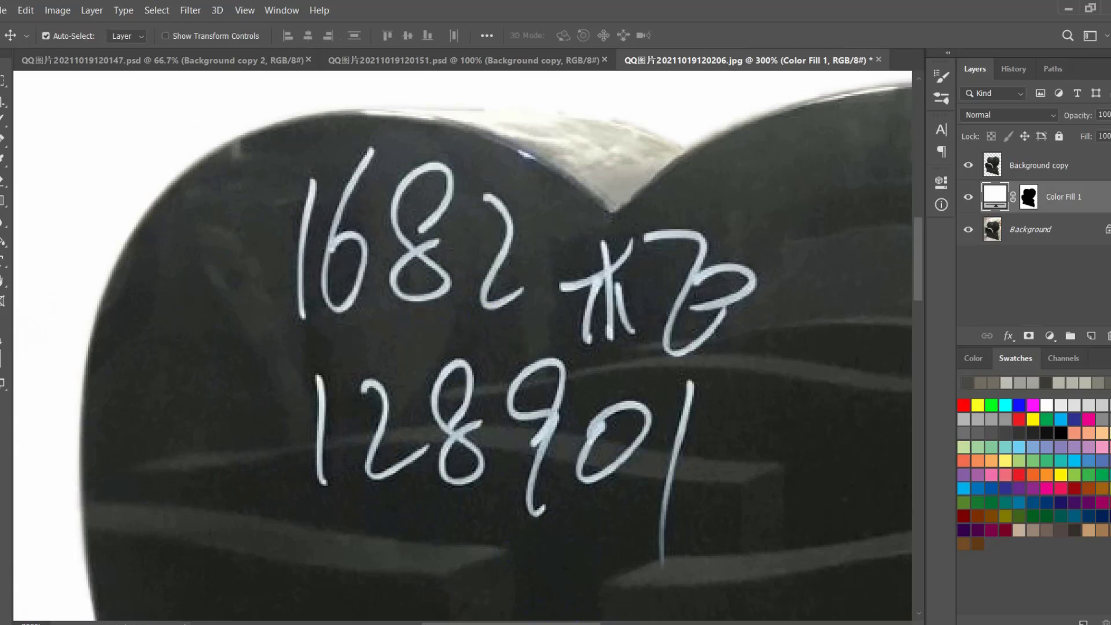
pyautogui.moveTo(790, 255); pyautogui.dragTo(585, 248)
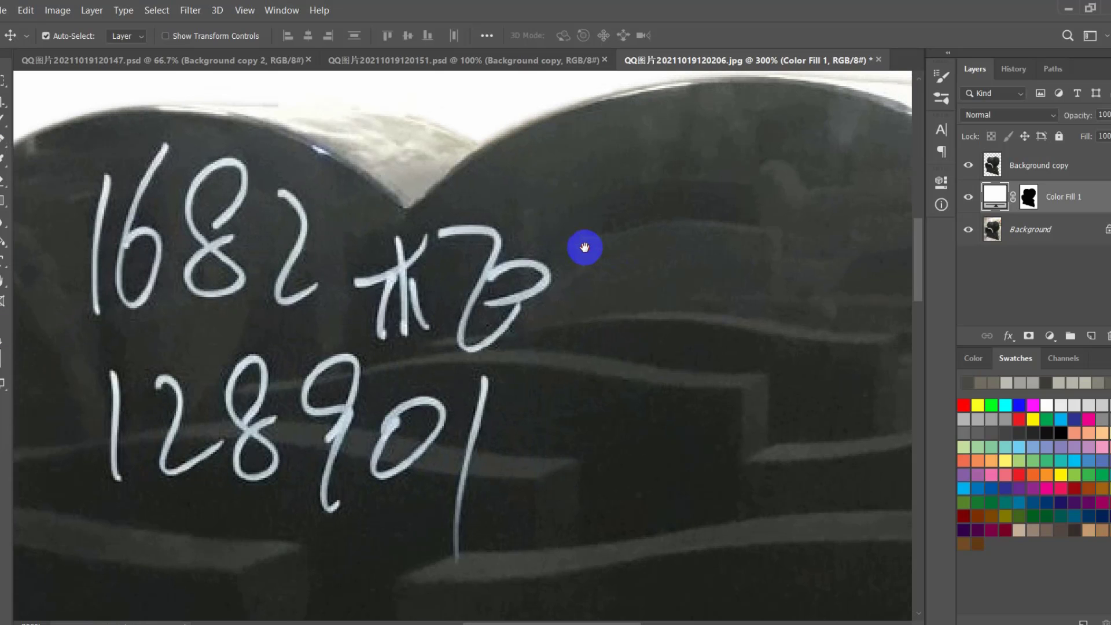
pyautogui.click(1030, 168)
pyautogui.press('j')
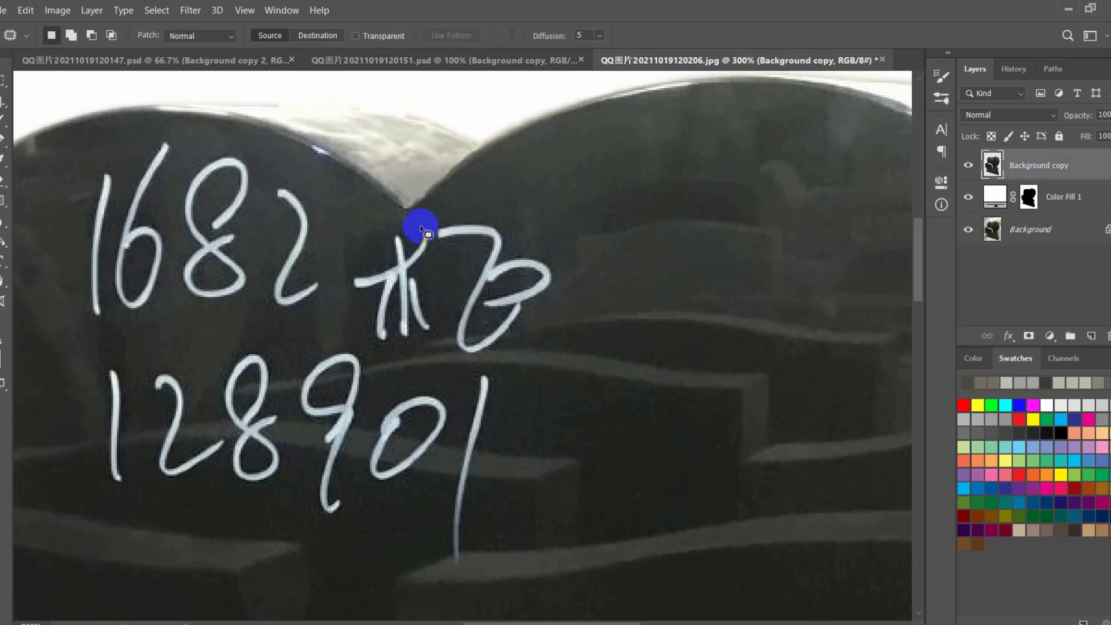
# - Try to patch the two handwritten characters below the notch with stone from the right lobe, and undo the patch
pyautogui.moveTo(342, 230)
pyautogui.mouseDown()
pyautogui.moveTo(337, 309)
pyautogui.moveTo(428, 369)
pyautogui.mouseUp()
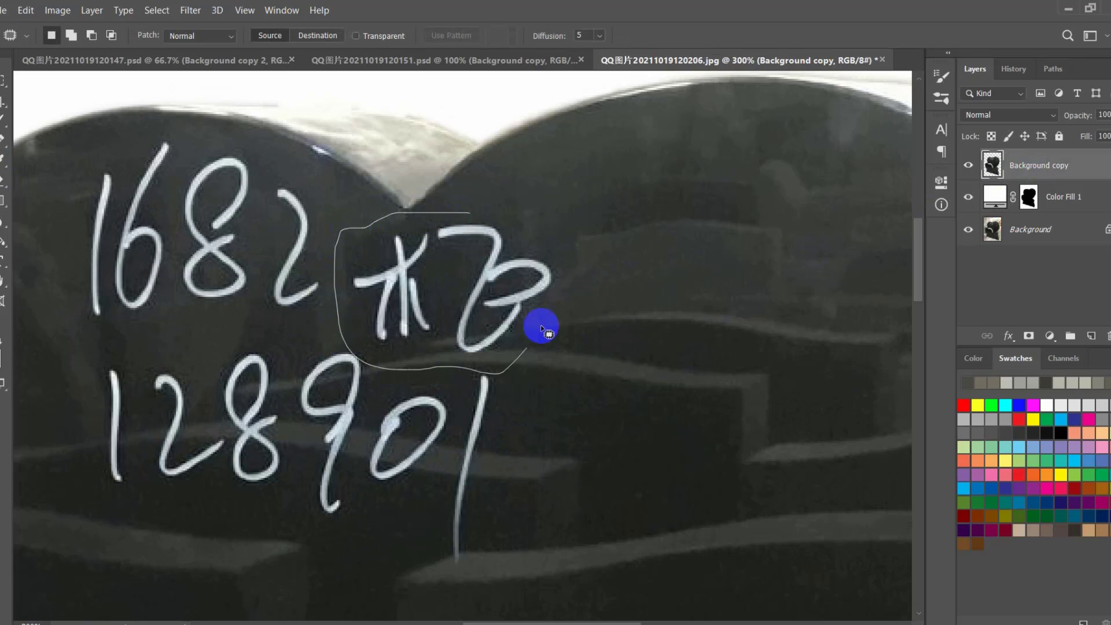
pyautogui.moveTo(541, 328); pyautogui.dragTo(546, 272)
pyautogui.moveTo(504, 285); pyautogui.dragTo(784, 208)
pyautogui.hotkey('ctrl', '-')
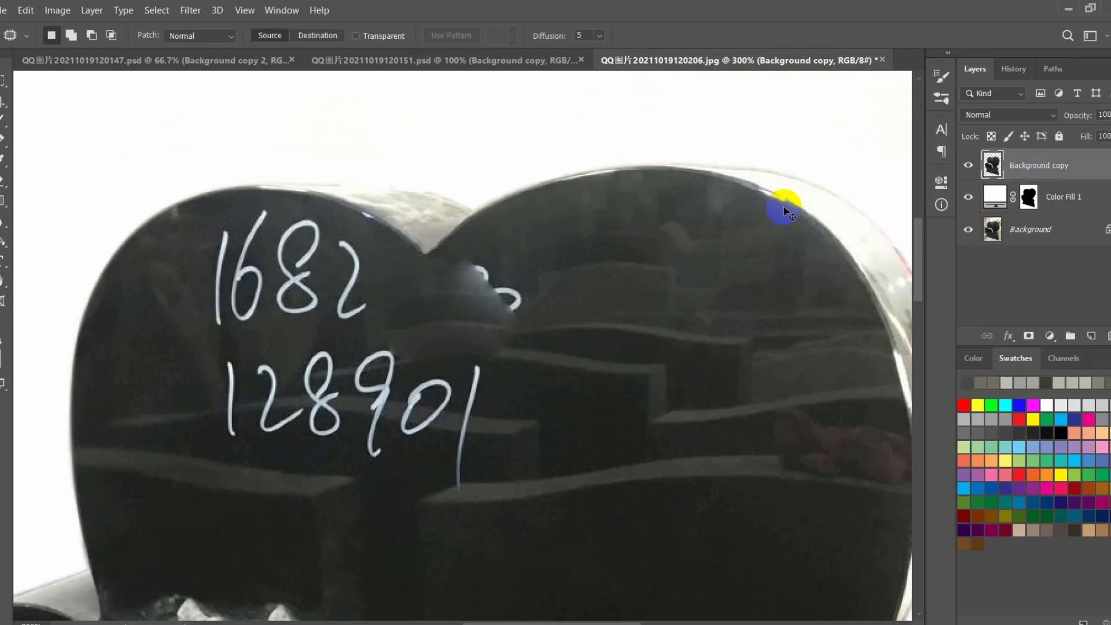
pyautogui.hotkey('ctrl', 'z')
pyautogui.scroll(-3, 582, 342)
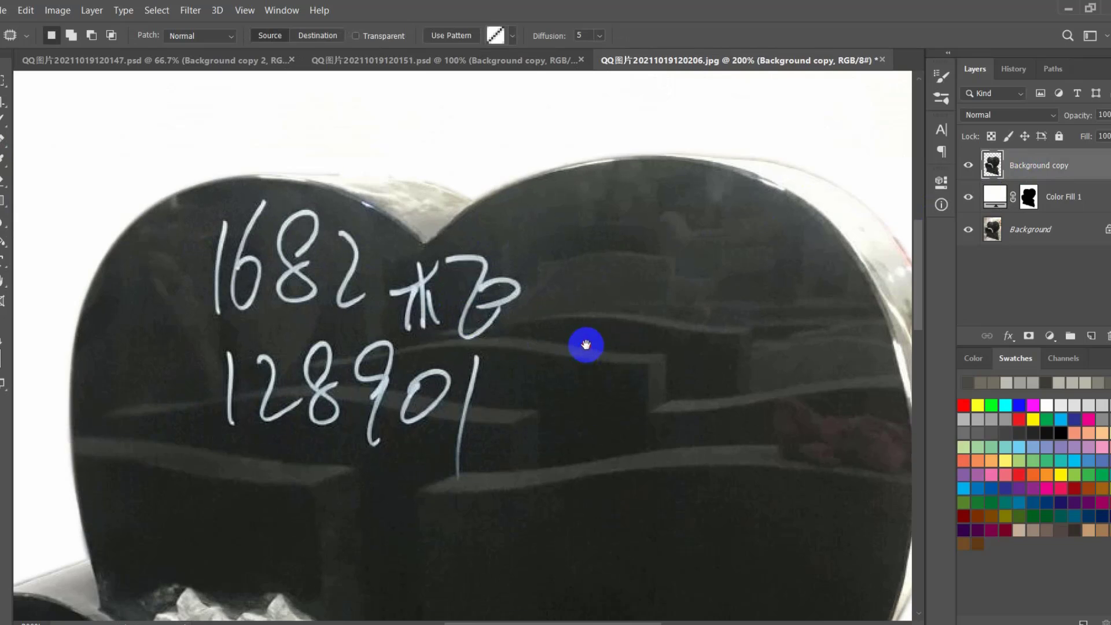
pyautogui.hotkey('ctrl', 'd')
# - Patch out the lower light reflection line and the reddish reflection on the right half of the large heart with clean black stone
pyautogui.moveTo(598, 367)
pyautogui.mouseDown()
pyautogui.moveTo(588, 283)
pyautogui.moveTo(550, 237)
pyautogui.moveTo(372, 248)
pyautogui.moveTo(459, 355)
pyautogui.moveTo(530, 251)
pyautogui.mouseUp()
pyautogui.moveTo(483, 300); pyautogui.dragTo(573, 414)
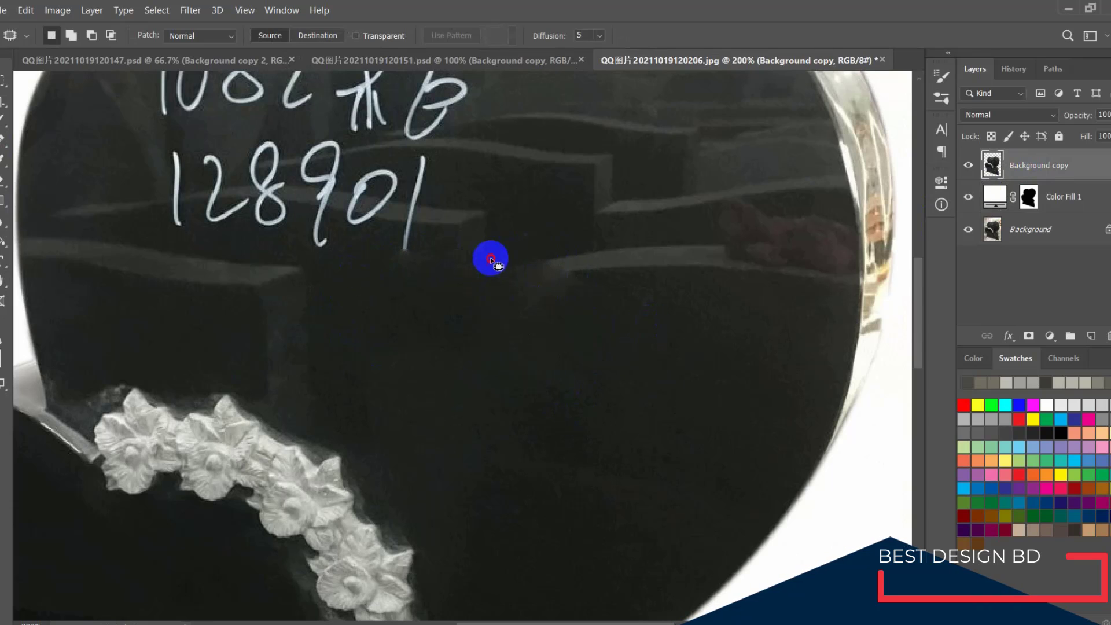
pyautogui.moveTo(488, 260)
pyautogui.mouseDown()
pyautogui.moveTo(728, 174)
pyautogui.moveTo(816, 184)
pyautogui.moveTo(843, 218)
pyautogui.moveTo(848, 263)
pyautogui.moveTo(625, 347)
pyautogui.moveTo(657, 306)
pyautogui.moveTo(579, 471)
pyautogui.mouseUp()
pyautogui.click(730, 360)
# - Patch out the remaining stepped reflections across the middle of the large heart's right lobe
pyautogui.scroll(3, 617, 276)
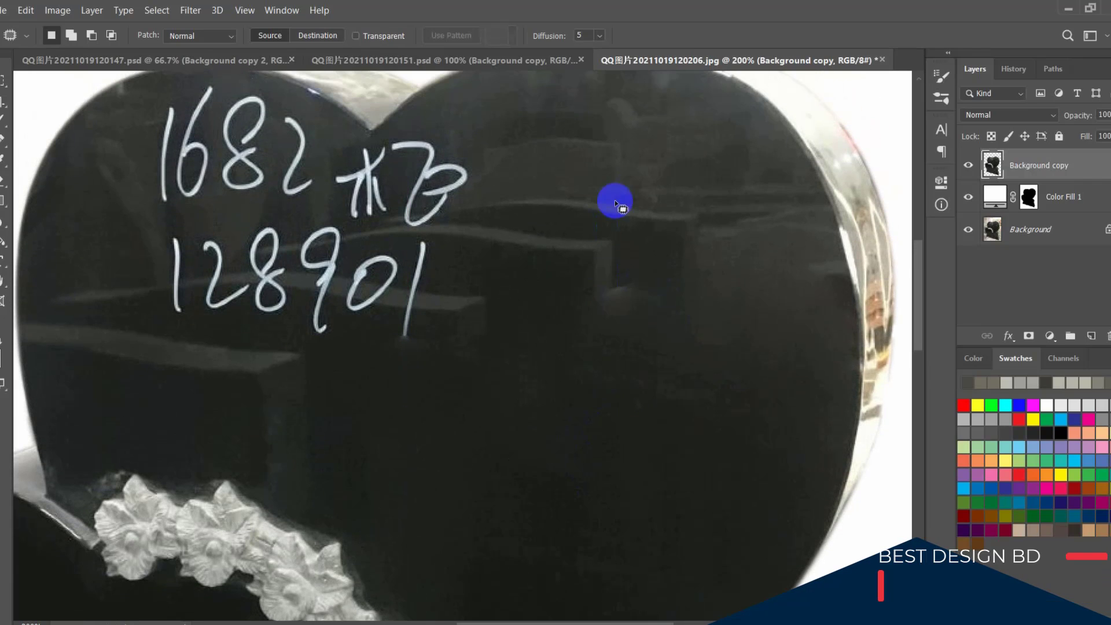
pyautogui.moveTo(624, 170)
pyautogui.mouseDown()
pyautogui.moveTo(471, 203)
pyautogui.moveTo(635, 325)
pyautogui.moveTo(737, 176)
pyautogui.moveTo(624, 171)
pyautogui.moveTo(624, 428)
pyautogui.mouseUp()
pyautogui.click(726, 346)
pyautogui.scroll(3, 634, 307)
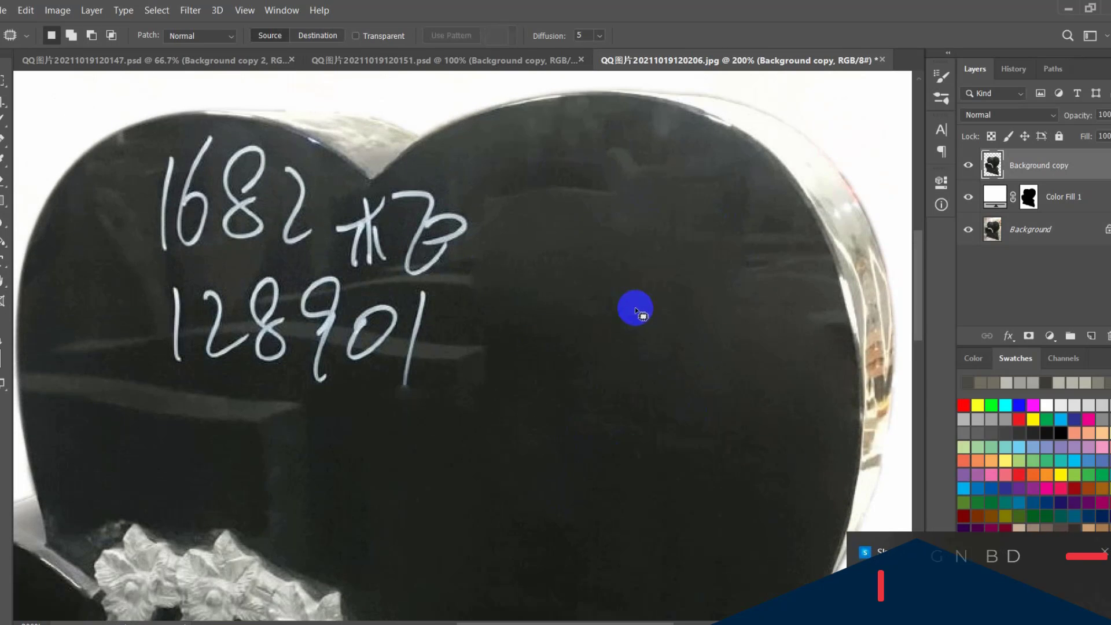
# - Patch the faint reflections along the upper curve and right edge of the large heart's right lobe with clean stone
pyautogui.moveTo(469, 217)
pyautogui.mouseDown()
pyautogui.moveTo(521, 158)
pyautogui.moveTo(578, 153)
pyautogui.moveTo(662, 169)
pyautogui.mouseUp()
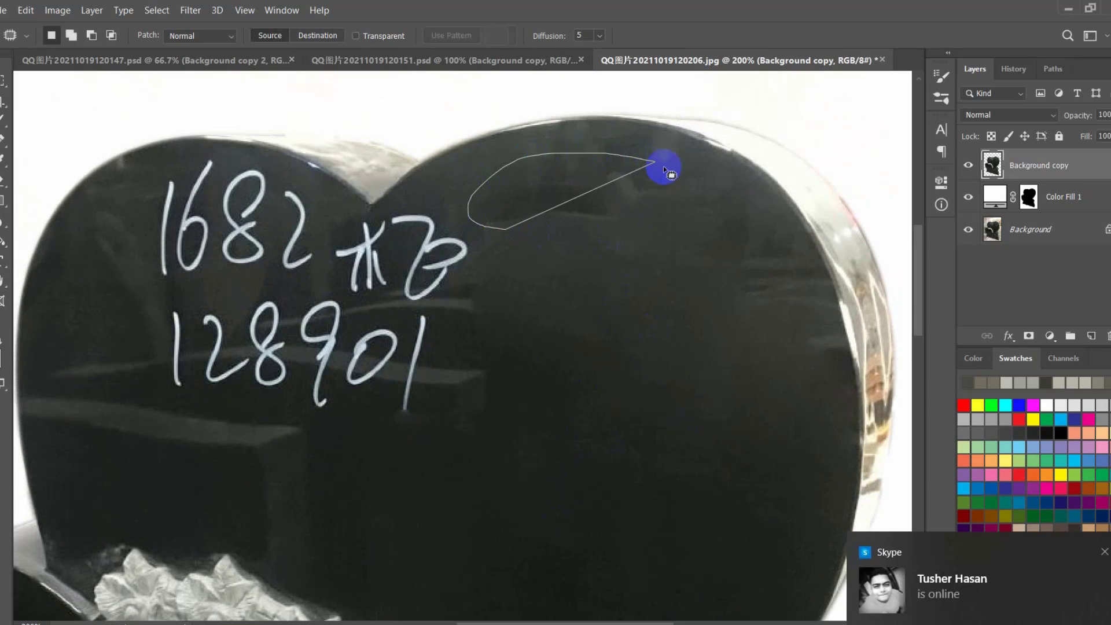
pyautogui.click(656, 260)
pyautogui.moveTo(531, 230)
pyautogui.mouseDown()
pyautogui.moveTo(505, 183)
pyautogui.moveTo(610, 164)
pyautogui.moveTo(691, 166)
pyautogui.mouseUp()
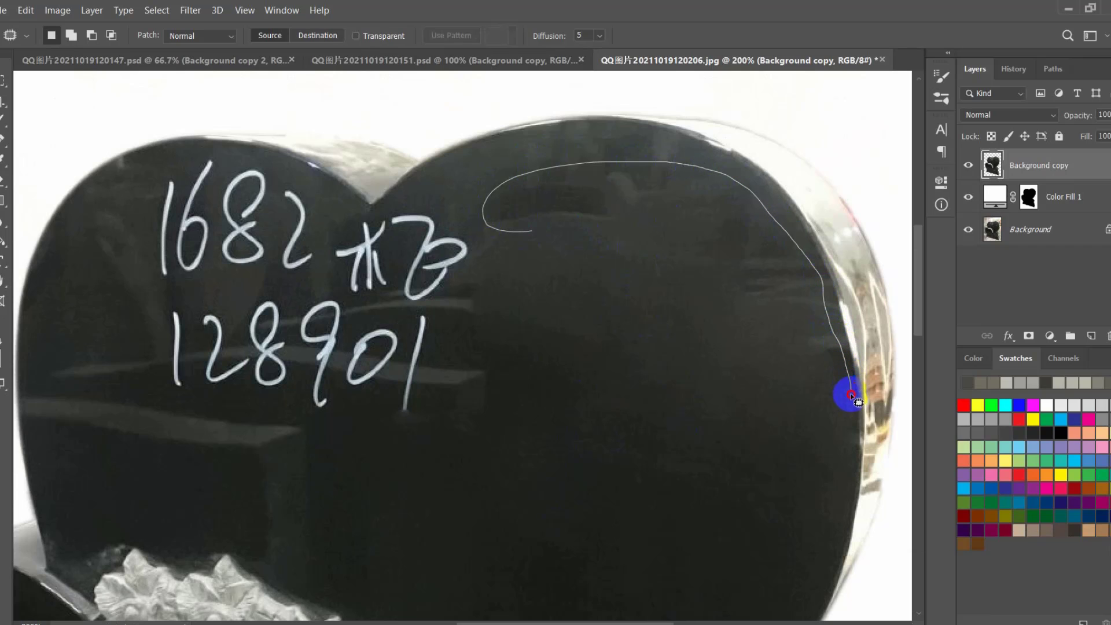
pyautogui.moveTo(851, 395); pyautogui.dragTo(833, 399)
pyautogui.scroll(-4, 682, 399)
pyautogui.moveTo(705, 224)
pyautogui.mouseDown()
pyautogui.moveTo(679, 387)
pyautogui.moveTo(687, 365)
pyautogui.mouseUp()
pyautogui.click(666, 446)
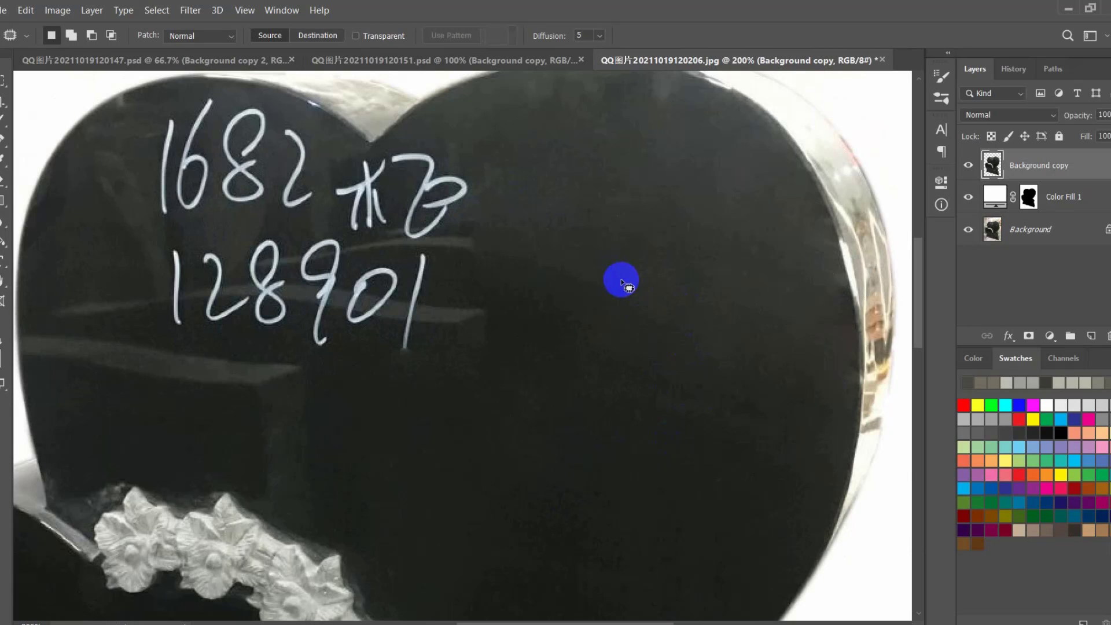
# - Patch out the broad reflection band on the large heart's left side, below the handwritten numbers, using clean dark stone
pyautogui.moveTo(621, 284); pyautogui.dragTo(606, 341)
pyautogui.scroll(-5, 568, 258)
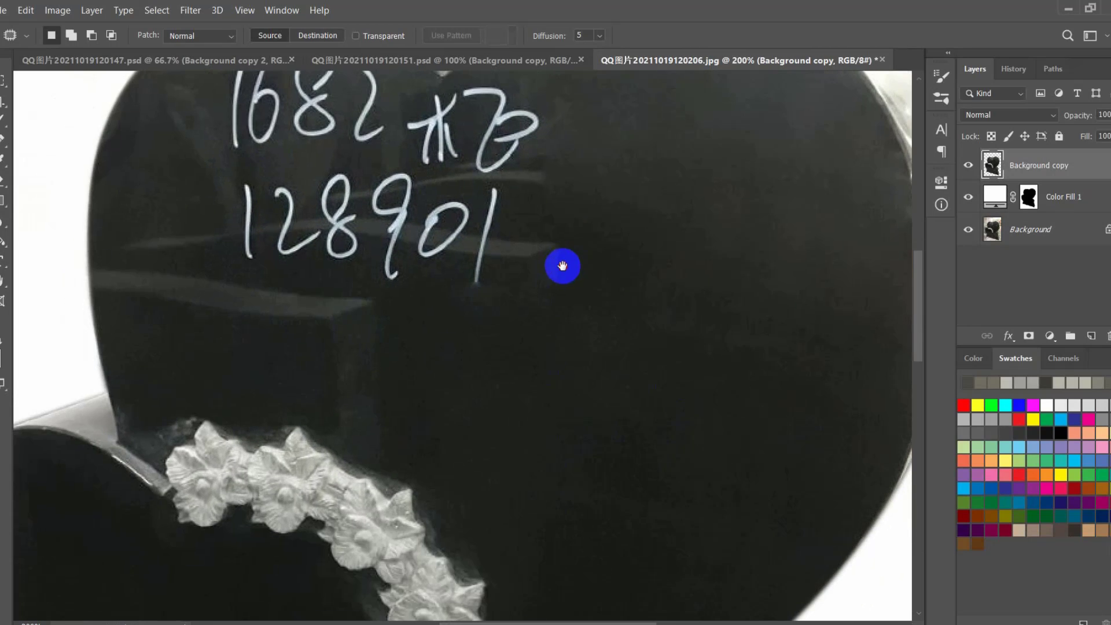
pyautogui.moveTo(381, 276); pyautogui.dragTo(194, 245)
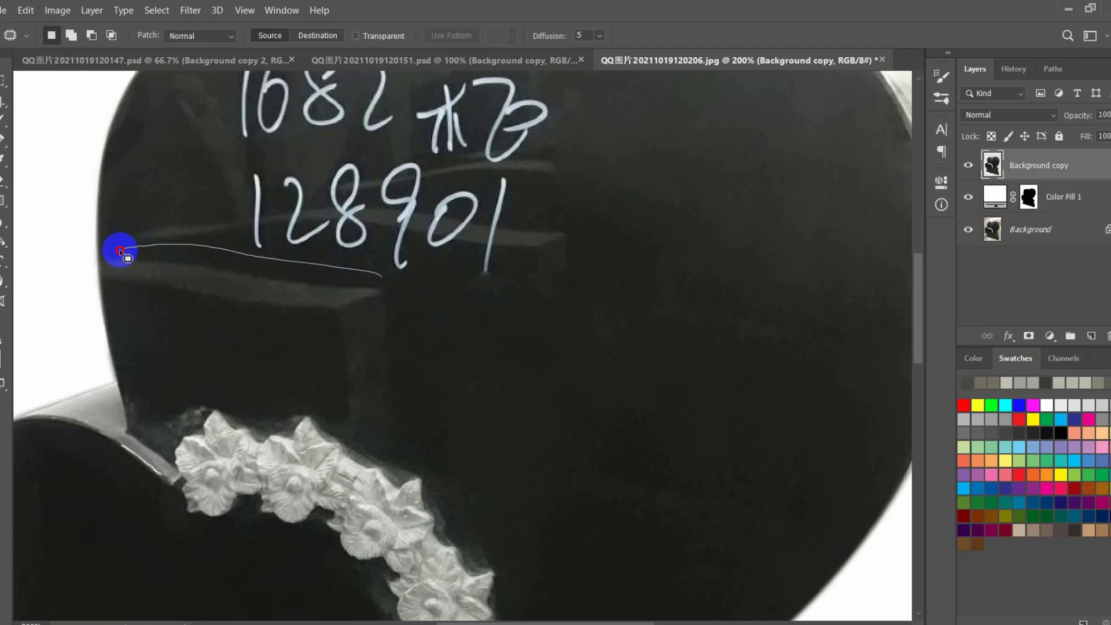
pyautogui.moveTo(218, 357)
pyautogui.mouseDown()
pyautogui.moveTo(454, 379)
pyautogui.moveTo(387, 280)
pyautogui.mouseUp()
pyautogui.moveTo(338, 330)
pyautogui.mouseDown()
pyautogui.moveTo(521, 342)
pyautogui.moveTo(721, 396)
pyautogui.mouseUp()
pyautogui.click(729, 267)
# - Patch the leftover reflection patches on the black stone just above and beside the flower garland
pyautogui.scroll(-2, 414, 341)
pyautogui.moveTo(403, 320); pyautogui.dragTo(333, 361)
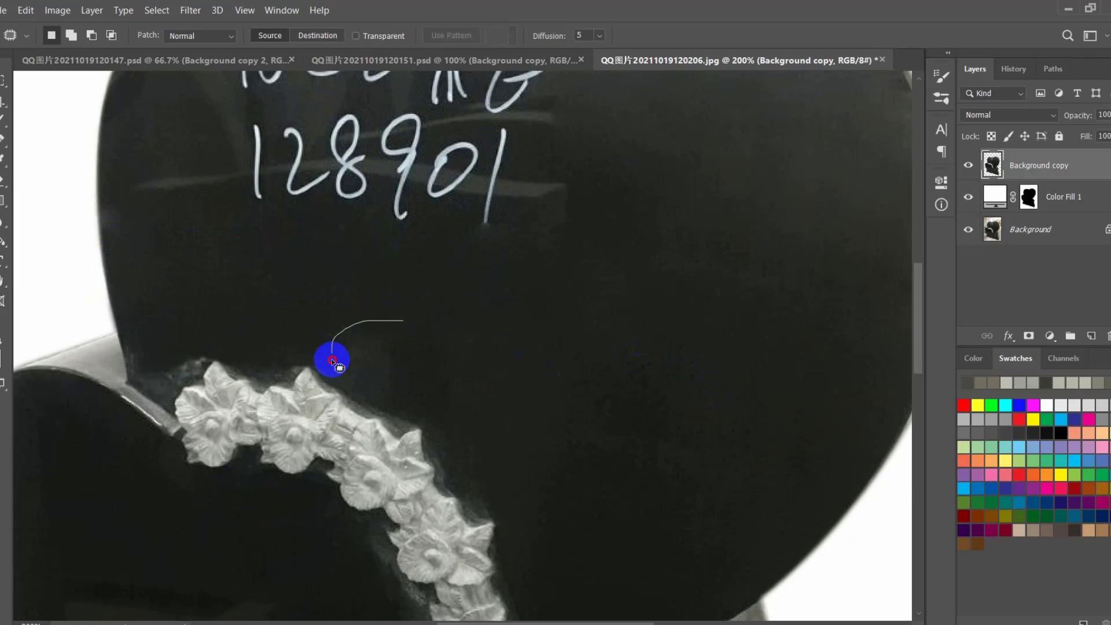
pyautogui.moveTo(431, 417)
pyautogui.mouseDown()
pyautogui.moveTo(553, 421)
pyautogui.moveTo(531, 314)
pyautogui.mouseUp()
pyautogui.moveTo(477, 374); pyautogui.dragTo(683, 275)
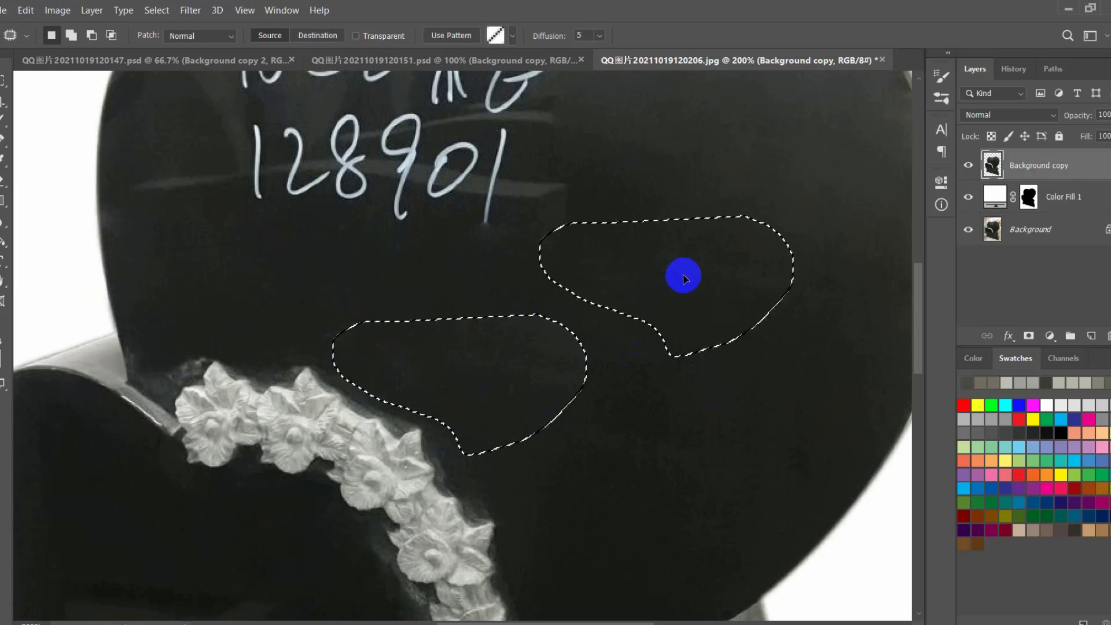
pyautogui.click(668, 382)
pyautogui.moveTo(434, 347)
pyautogui.mouseDown()
pyautogui.moveTo(340, 362)
pyautogui.moveTo(464, 393)
pyautogui.mouseUp()
pyautogui.moveTo(428, 373); pyautogui.dragTo(404, 286)
pyautogui.click(494, 296)
# - Patch out the two handwritten characters and the lower handwritten number row with clean stone from the large heart
pyautogui.moveTo(530, 396); pyautogui.dragTo(458, 280)
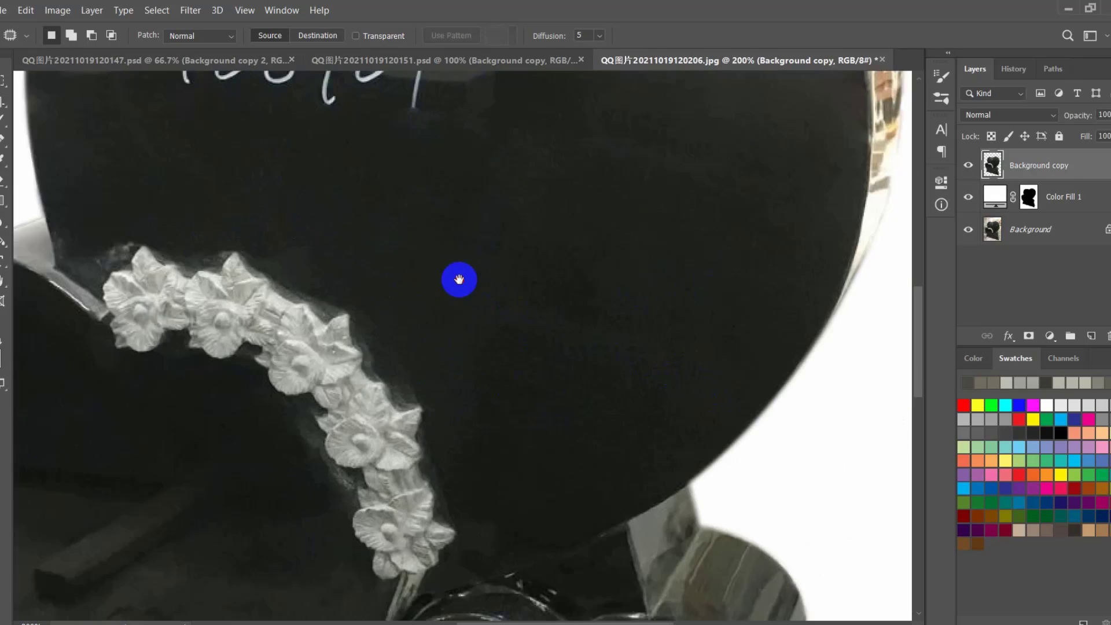
pyautogui.moveTo(502, 241); pyautogui.dragTo(535, 381)
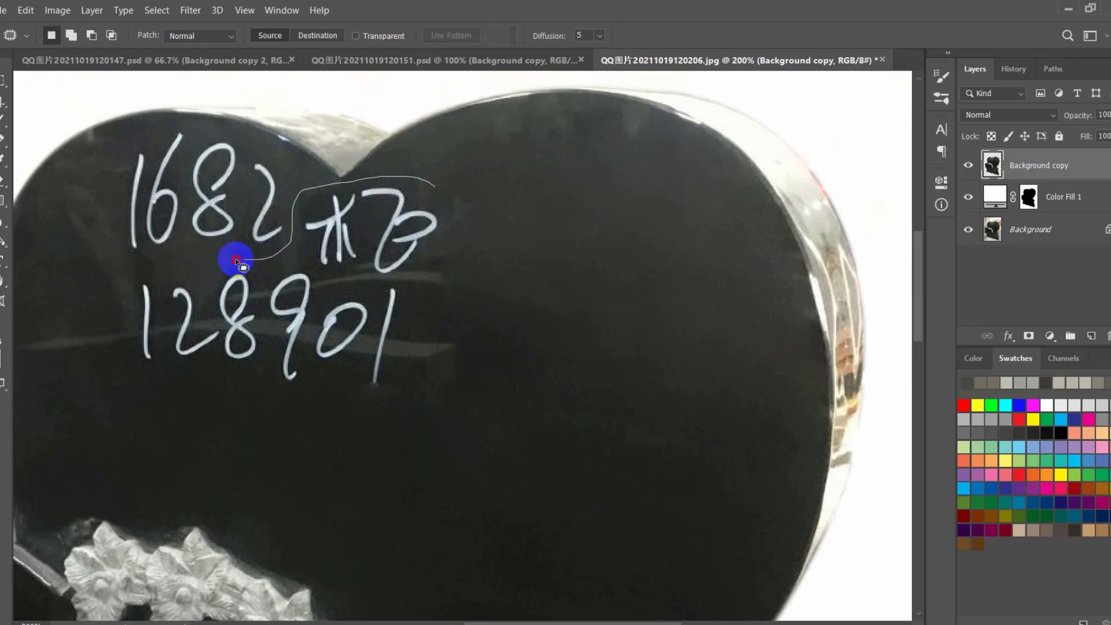
pyautogui.moveTo(236, 260)
pyautogui.mouseDown()
pyautogui.moveTo(111, 310)
pyautogui.moveTo(401, 409)
pyautogui.moveTo(495, 258)
pyautogui.mouseUp()
pyautogui.moveTo(354, 325)
pyautogui.mouseDown()
pyautogui.moveTo(510, 499)
pyautogui.moveTo(560, 515)
pyautogui.mouseUp()
pyautogui.click(587, 311)
# - Patch out the upper handwritten number on the left lobe with clean stone from the middle of the large heart
pyautogui.moveTo(350, 353); pyautogui.dragTo(480, 404)
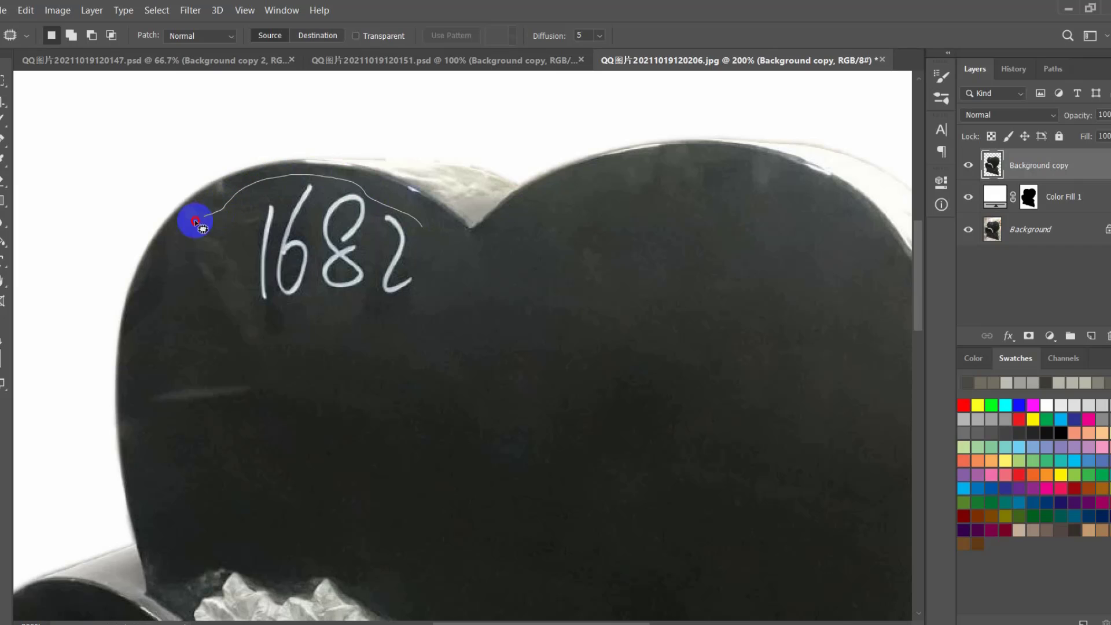
pyautogui.moveTo(196, 223)
pyautogui.mouseDown()
pyautogui.moveTo(272, 372)
pyautogui.moveTo(454, 301)
pyautogui.moveTo(440, 254)
pyautogui.mouseUp()
pyautogui.moveTo(370, 283)
pyautogui.mouseDown()
pyautogui.moveTo(521, 370)
pyautogui.moveTo(727, 341)
pyautogui.mouseUp()
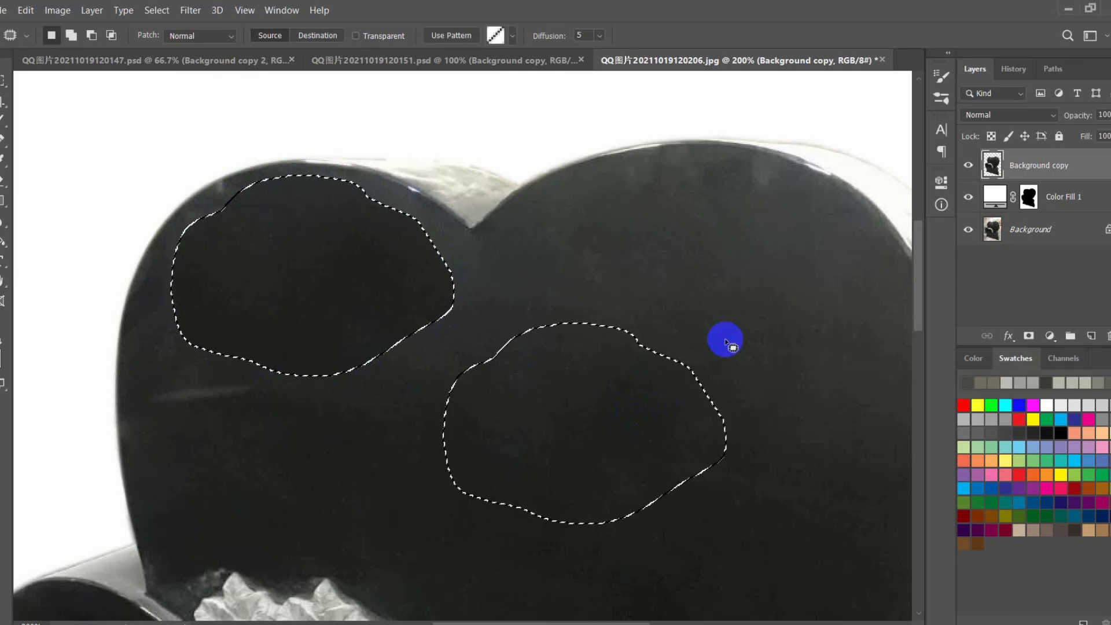
pyautogui.click(725, 309)
# - Patch out the short light streak near the left edge of the large heart
pyautogui.moveTo(441, 398); pyautogui.dragTo(602, 332)
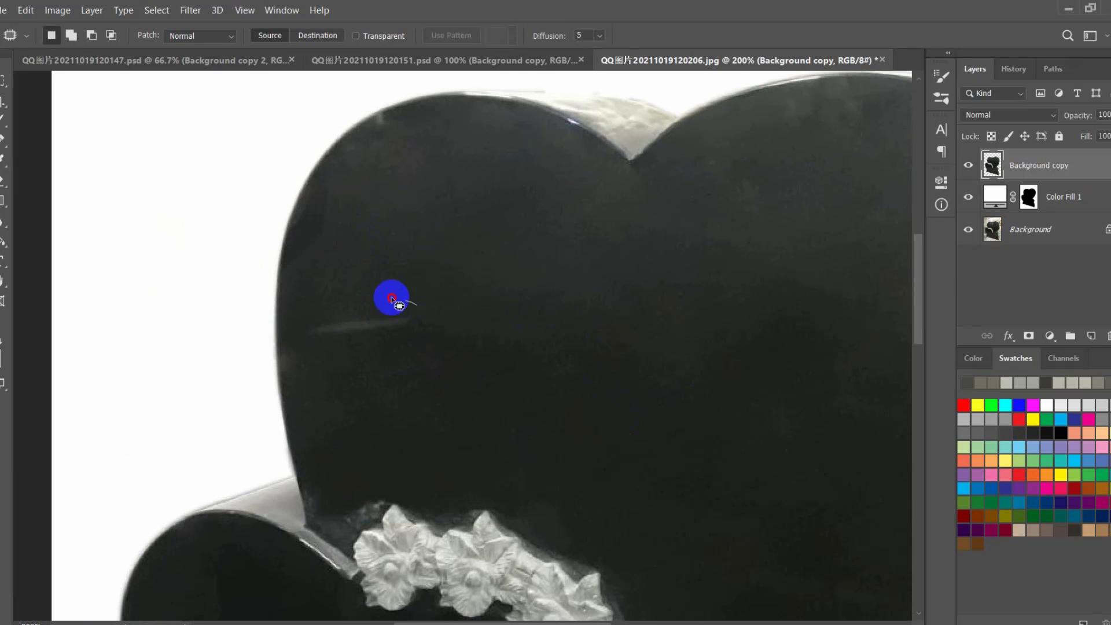
pyautogui.moveTo(391, 298)
pyautogui.mouseDown()
pyautogui.moveTo(362, 380)
pyautogui.moveTo(424, 276)
pyautogui.moveTo(508, 272)
pyautogui.mouseUp()
pyautogui.click(571, 334)
# - Patch the small uneven spots along the upper curve and outer edge of the large heart's left lobe
pyautogui.scroll(1, 377, 291)
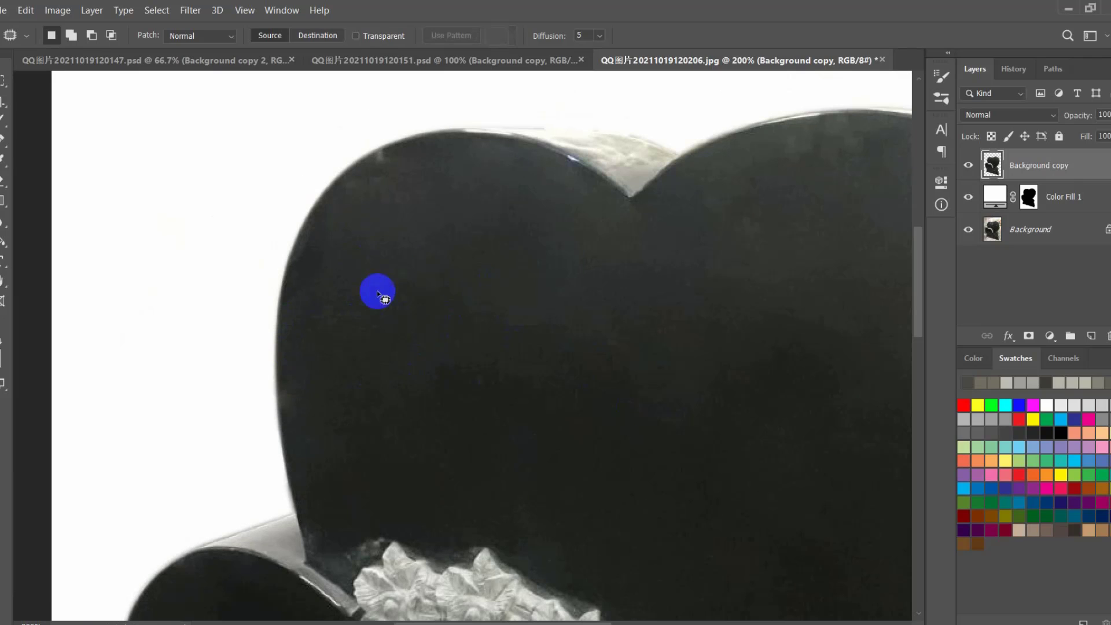
pyautogui.moveTo(393, 180); pyautogui.dragTo(387, 204)
pyautogui.moveTo(336, 273); pyautogui.dragTo(337, 255)
pyautogui.moveTo(322, 276); pyautogui.dragTo(418, 246)
pyautogui.click(425, 351)
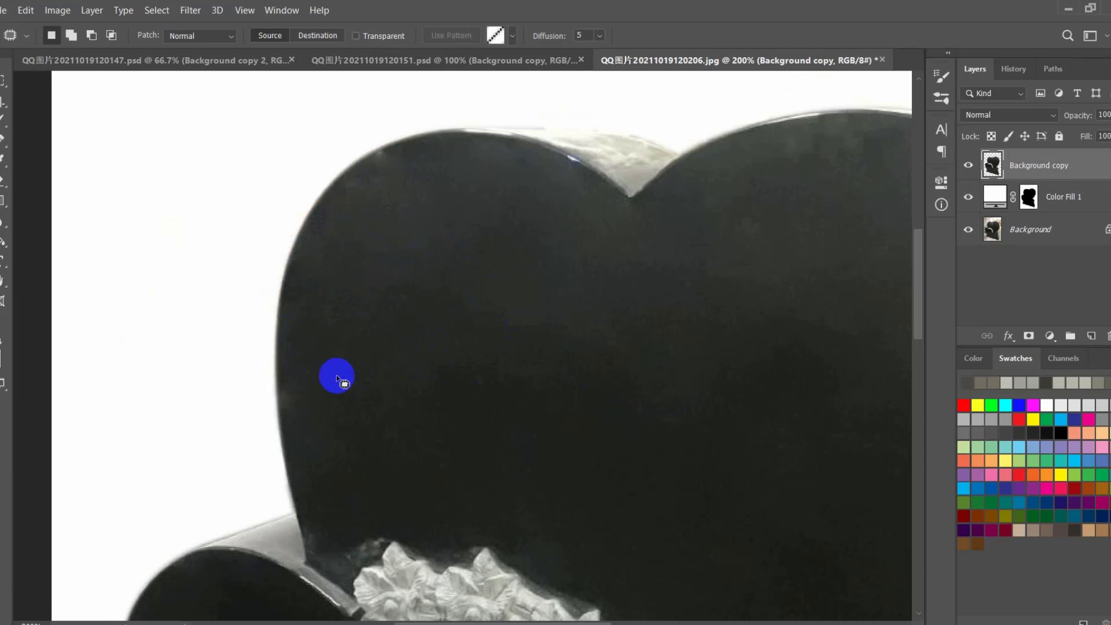
pyautogui.scroll(-1, 336, 375)
pyautogui.moveTo(318, 378); pyautogui.dragTo(318, 348)
pyautogui.moveTo(304, 358); pyautogui.dragTo(342, 273)
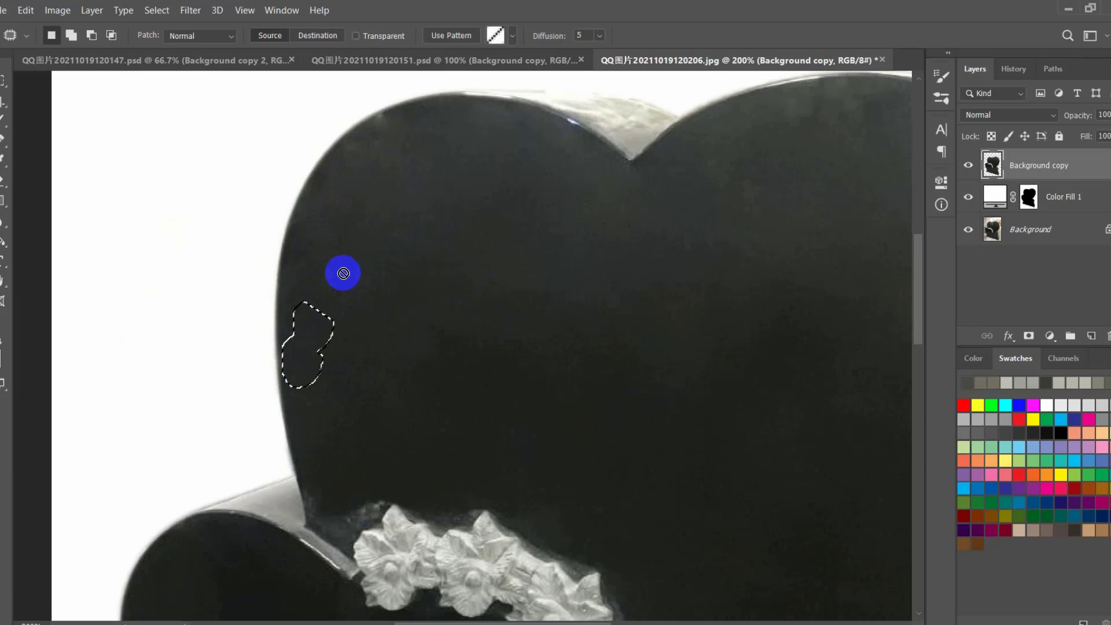
pyautogui.click(497, 408)
# - Patch the mottled area along the top of the large heart's right lobe with smoother stone from below
pyautogui.moveTo(498, 409); pyautogui.dragTo(378, 341)
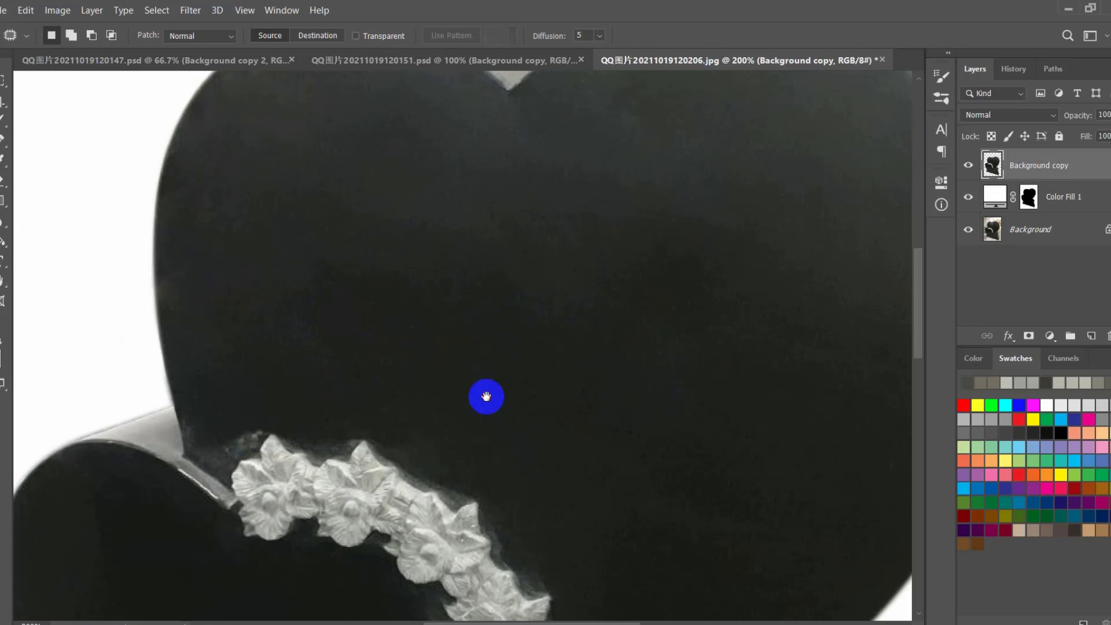
pyautogui.moveTo(486, 396); pyautogui.dragTo(346, 334)
pyautogui.moveTo(545, 307); pyautogui.dragTo(514, 433)
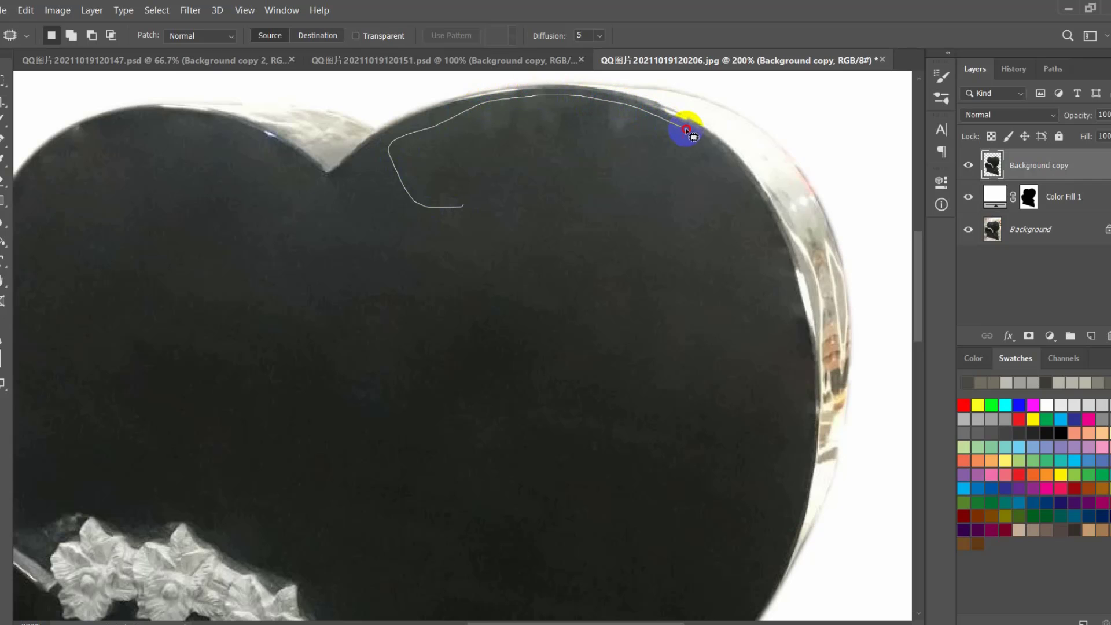
pyautogui.moveTo(689, 132); pyautogui.dragTo(468, 203)
pyautogui.moveTo(546, 174); pyautogui.dragTo(436, 318)
pyautogui.click(626, 266)
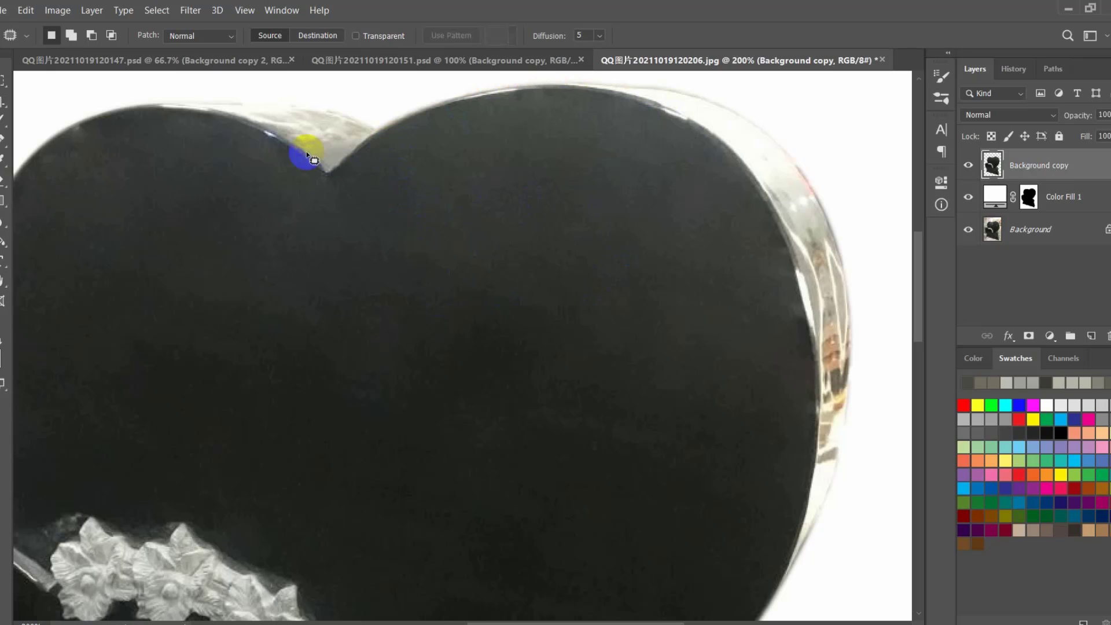
# - Patch out the upper block-shaped reflection on the smaller heart below the flower garland with clean stone beside it
pyautogui.moveTo(355, 326); pyautogui.dragTo(407, 228)
pyautogui.moveTo(425, 358); pyautogui.dragTo(457, 155)
pyautogui.moveTo(403, 512); pyautogui.dragTo(525, 330)
pyautogui.moveTo(322, 329); pyautogui.dragTo(449, 353)
pyautogui.moveTo(297, 245)
pyautogui.mouseDown()
pyautogui.moveTo(245, 314)
pyautogui.moveTo(265, 364)
pyautogui.moveTo(307, 388)
pyautogui.mouseUp()
pyautogui.hotkey('ctrl', '-')
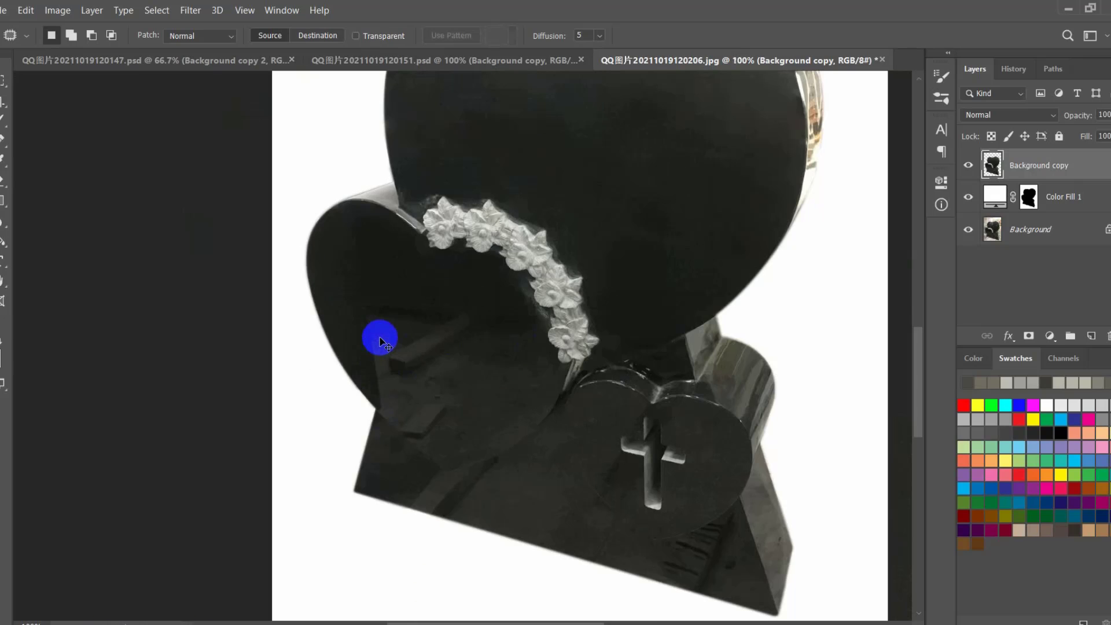
pyautogui.moveTo(550, 410); pyautogui.dragTo(489, 360)
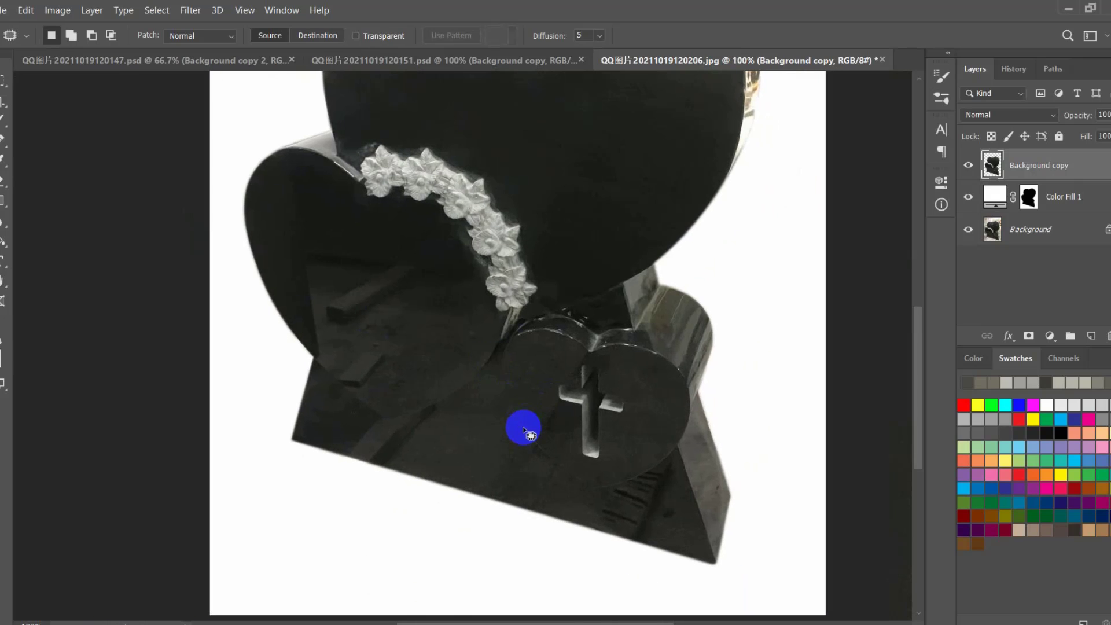
pyautogui.hotkey('ctrl', '+')
pyautogui.moveTo(421, 394); pyautogui.dragTo(428, 529)
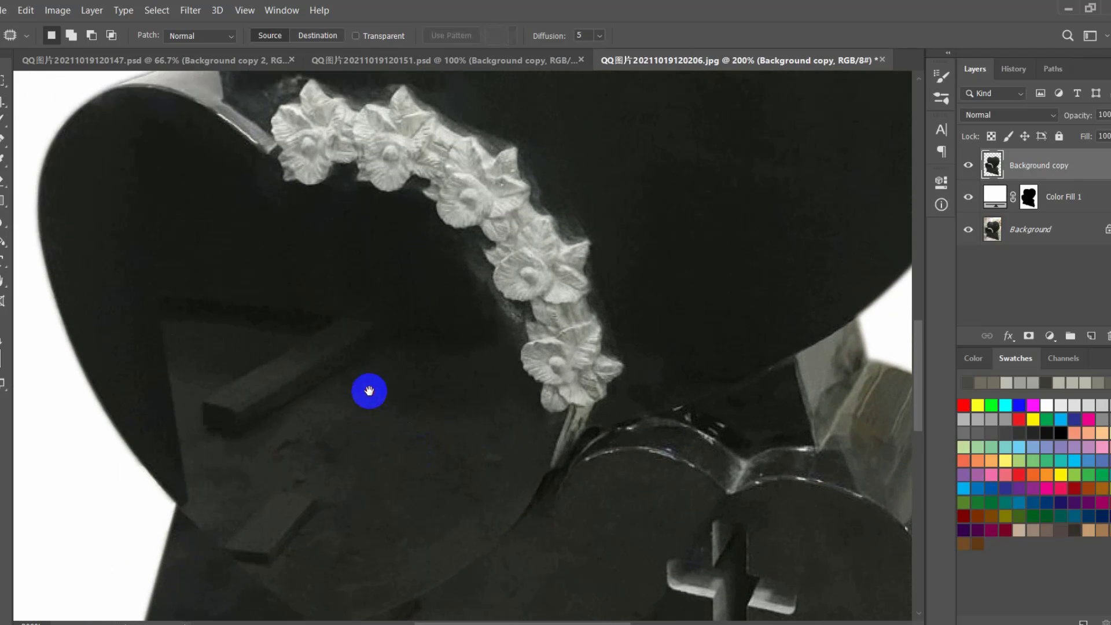
pyautogui.moveTo(361, 314)
pyautogui.mouseDown()
pyautogui.moveTo(253, 332)
pyautogui.moveTo(184, 407)
pyautogui.moveTo(317, 397)
pyautogui.moveTo(365, 362)
pyautogui.moveTo(403, 427)
pyautogui.moveTo(441, 430)
pyautogui.mouseUp()
pyautogui.click(454, 484)
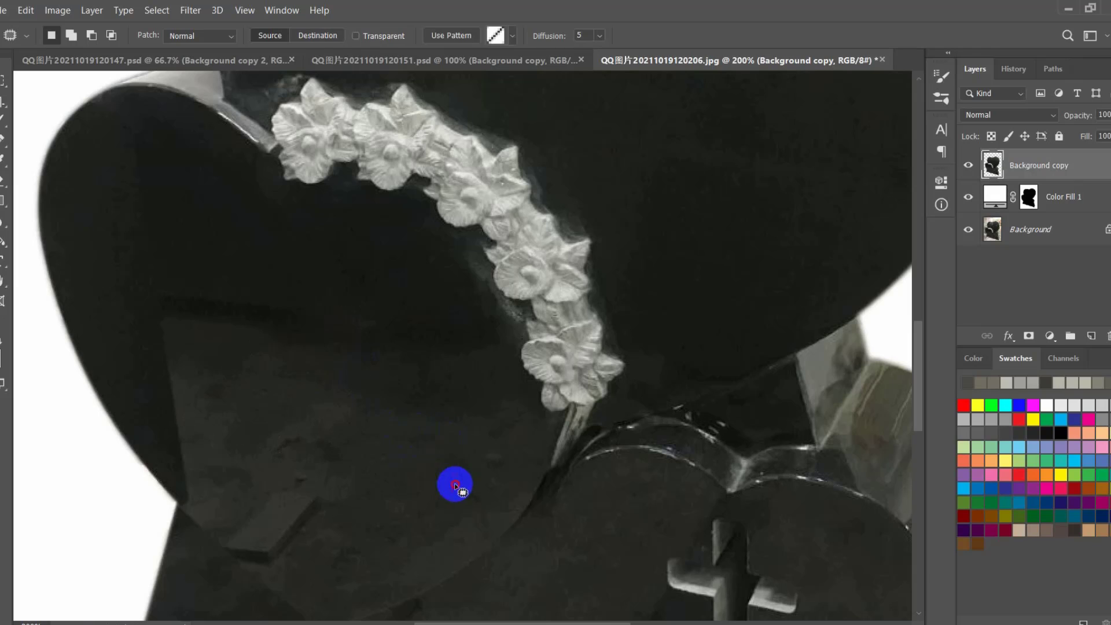
# - Patch out the lower block-shaped reflection on the heart below the flower garland with clean stone beside it
pyautogui.scroll(-1, 335, 444)
pyautogui.moveTo(322, 414); pyautogui.dragTo(242, 457)
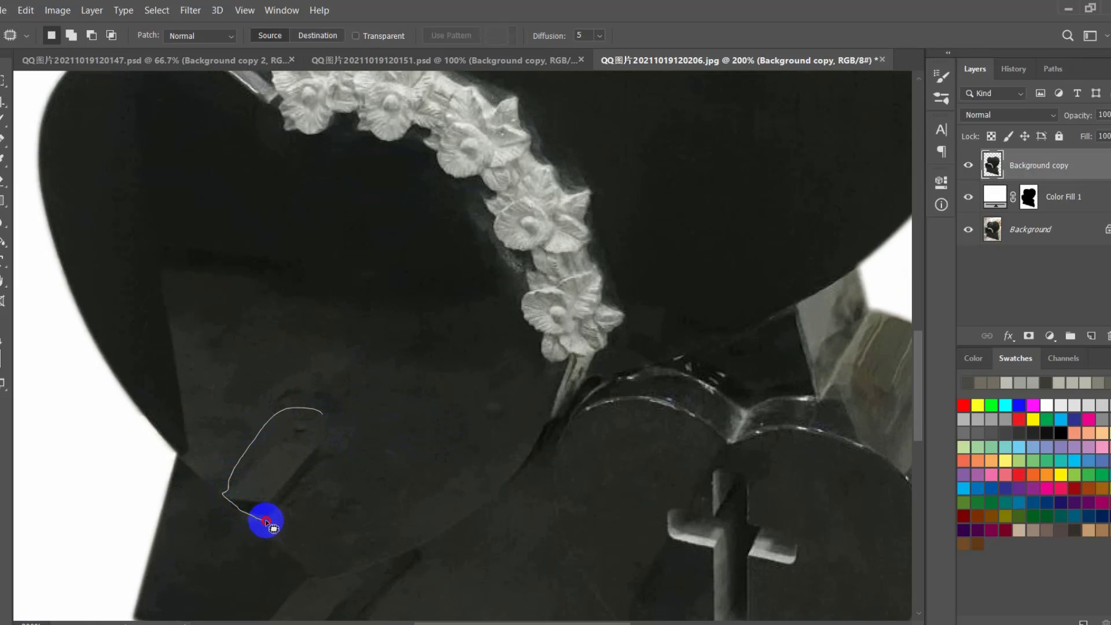
pyautogui.moveTo(316, 485); pyautogui.dragTo(316, 482)
pyautogui.moveTo(291, 493); pyautogui.dragTo(409, 398)
pyautogui.click(426, 467)
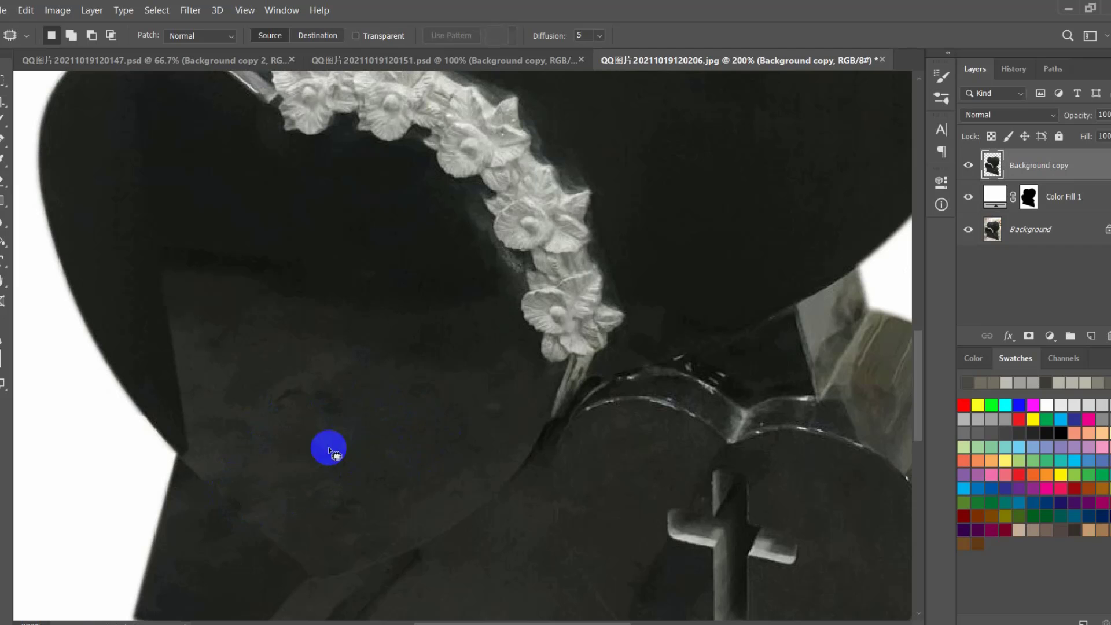
# - Patch the dark smudges in the lower middle of the garland heart with smoother stone nearby
pyautogui.moveTo(318, 383)
pyautogui.mouseDown()
pyautogui.moveTo(283, 377)
pyautogui.moveTo(330, 471)
pyautogui.moveTo(341, 436)
pyautogui.moveTo(416, 367)
pyautogui.mouseUp()
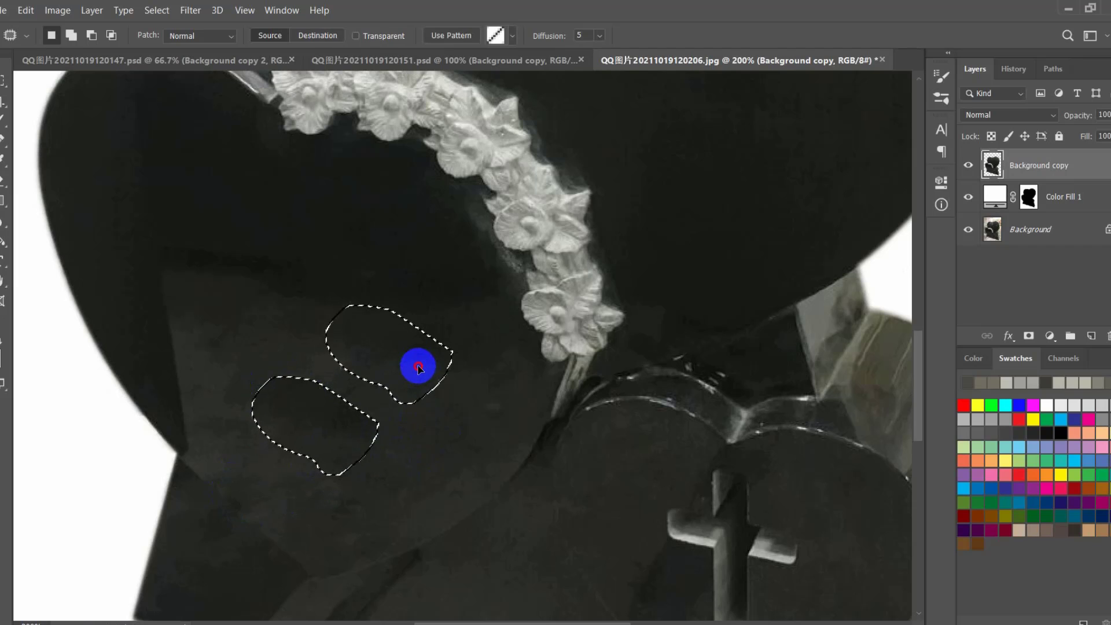
pyautogui.click(420, 442)
pyautogui.moveTo(501, 425); pyautogui.dragTo(504, 397)
pyautogui.moveTo(489, 411); pyautogui.dragTo(402, 409)
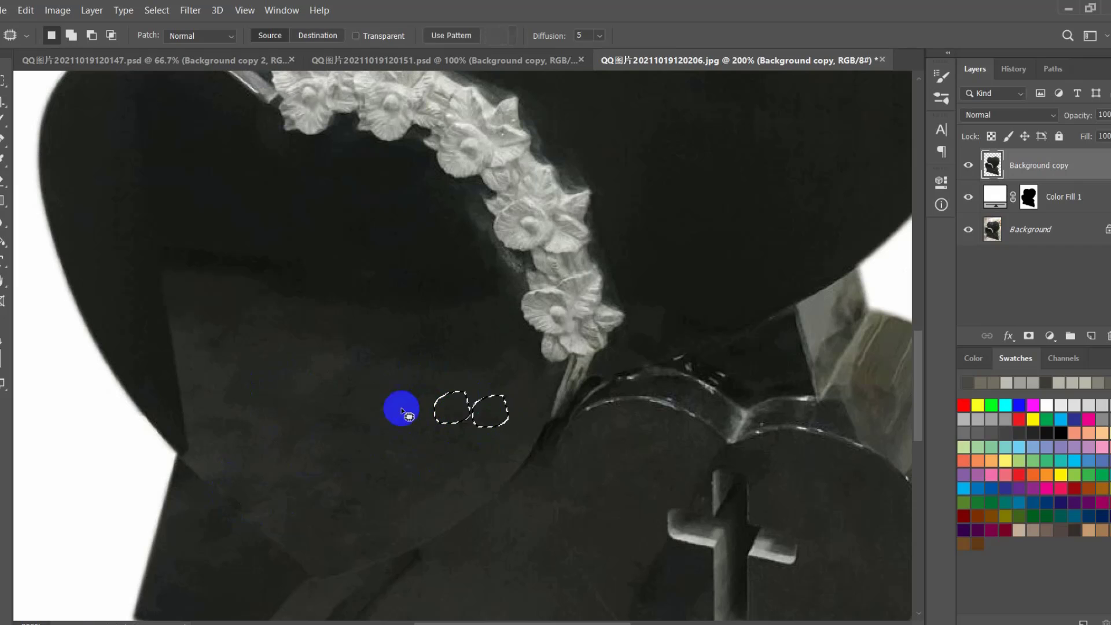
pyautogui.click(427, 470)
pyautogui.moveTo(355, 489)
pyautogui.mouseDown()
pyautogui.moveTo(337, 529)
pyautogui.moveTo(416, 415)
pyautogui.mouseUp()
pyautogui.click(436, 454)
# - Patch away the horizontal upper edge of the large reflection across the garland heart with evenly toned stone from its surface
pyautogui.moveTo(290, 346); pyautogui.dragTo(371, 431)
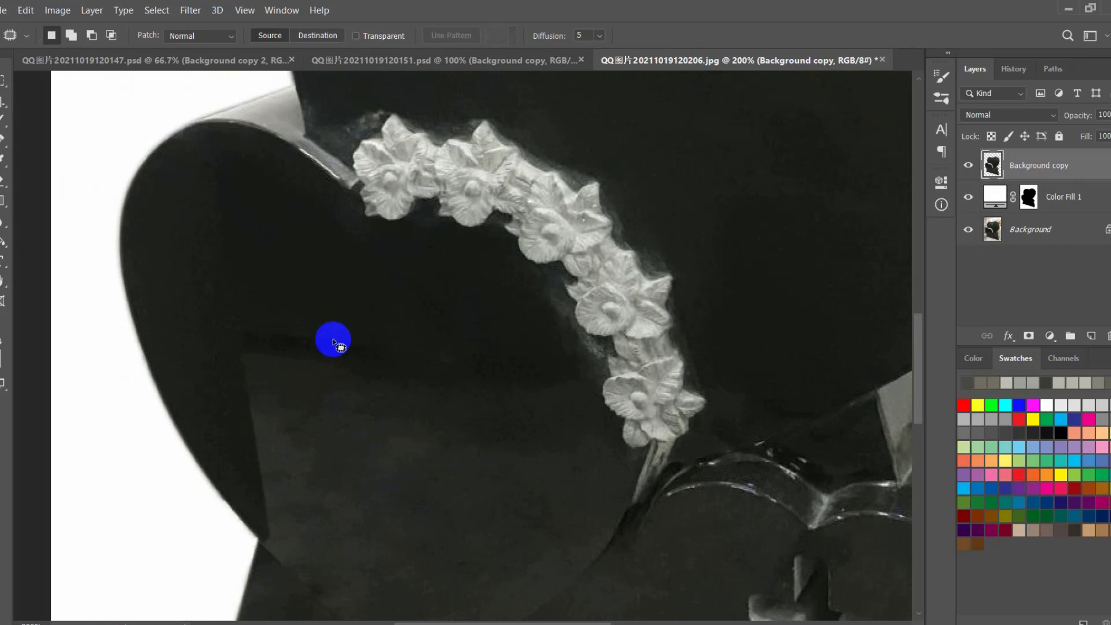
pyautogui.moveTo(489, 349)
pyautogui.mouseDown()
pyautogui.moveTo(235, 307)
pyautogui.moveTo(372, 384)
pyautogui.moveTo(501, 362)
pyautogui.mouseUp()
pyautogui.moveTo(419, 369)
pyautogui.mouseDown()
pyautogui.moveTo(471, 489)
pyautogui.moveTo(496, 496)
pyautogui.mouseUp()
pyautogui.click(525, 415)
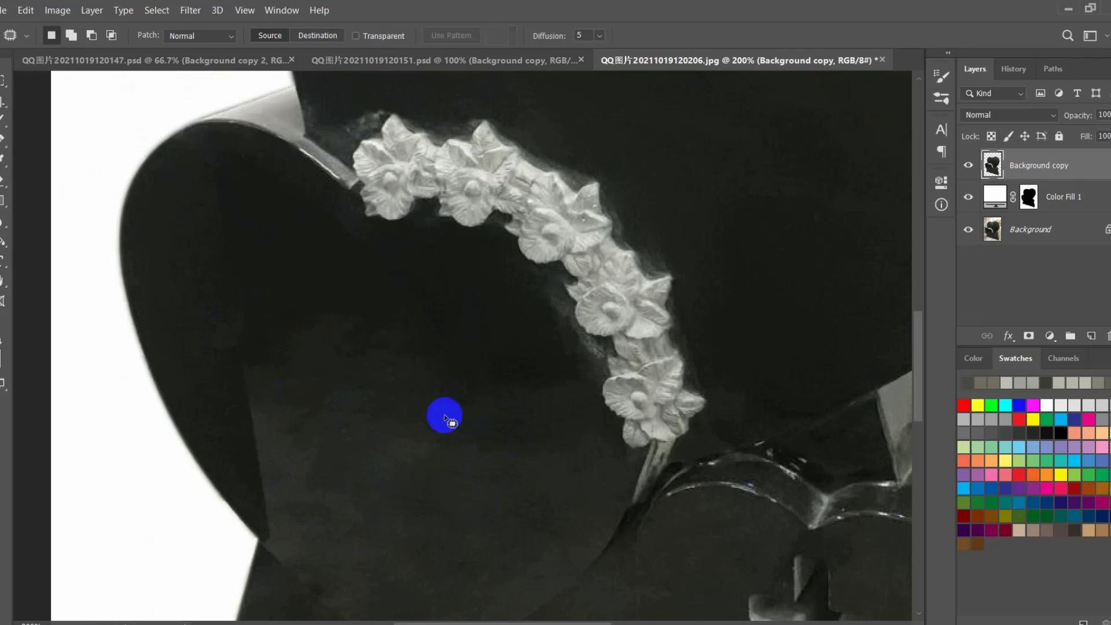
# - Patch out the faint vertical edge of the reflection along the left side of the garland heart
pyautogui.scroll(1, 405, 376)
pyautogui.moveTo(223, 193)
pyautogui.mouseDown()
pyautogui.moveTo(208, 314)
pyautogui.moveTo(245, 218)
pyautogui.moveTo(238, 209)
pyautogui.mouseUp()
pyautogui.moveTo(299, 260); pyautogui.dragTo(299, 260)
pyautogui.click(343, 277)
pyautogui.scroll(-2, 243, 369)
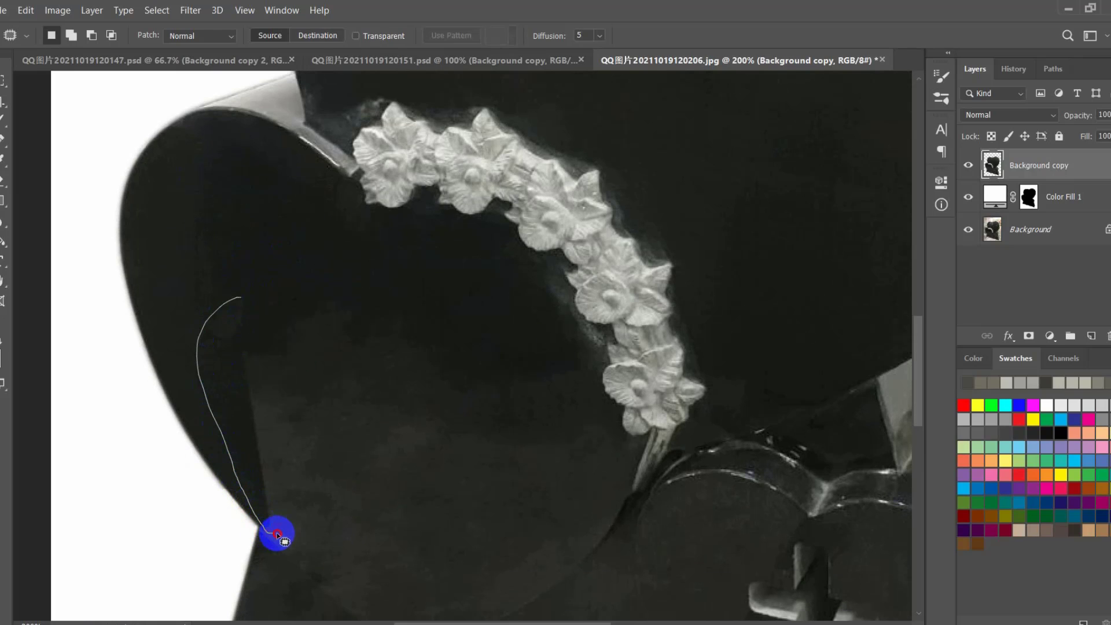
pyautogui.moveTo(301, 473); pyautogui.dragTo(301, 472)
pyautogui.moveTo(268, 479); pyautogui.dragTo(508, 443)
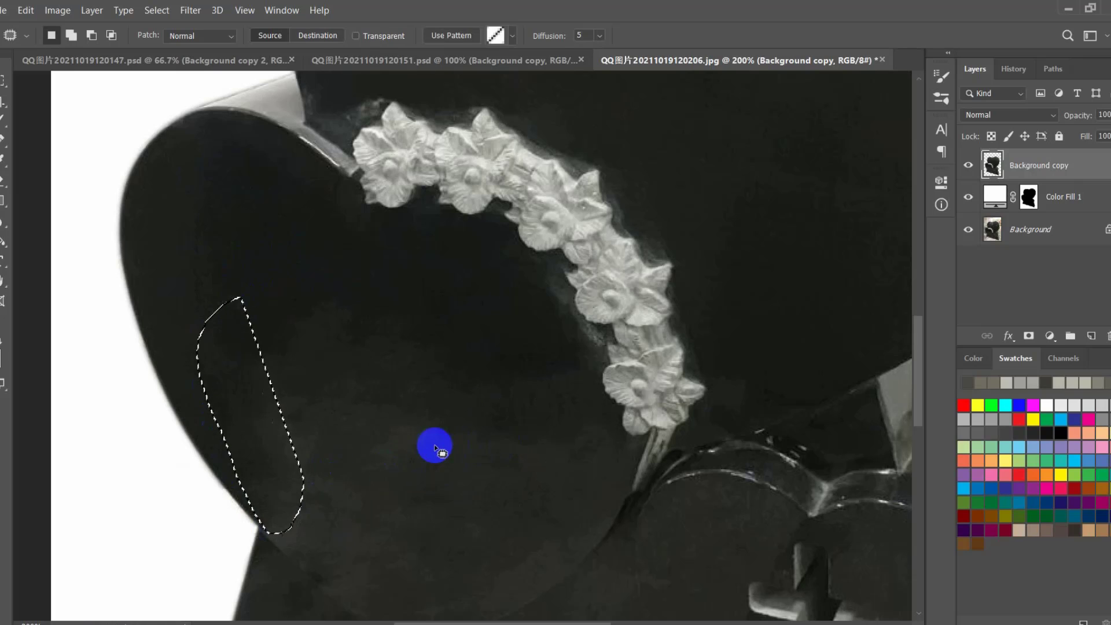
pyautogui.click(379, 450)
# - Patch the lighter mottled areas on the left half of the garland heart with darker stone from above
pyautogui.scroll(-2, 251, 416)
pyautogui.moveTo(297, 223); pyautogui.dragTo(239, 270)
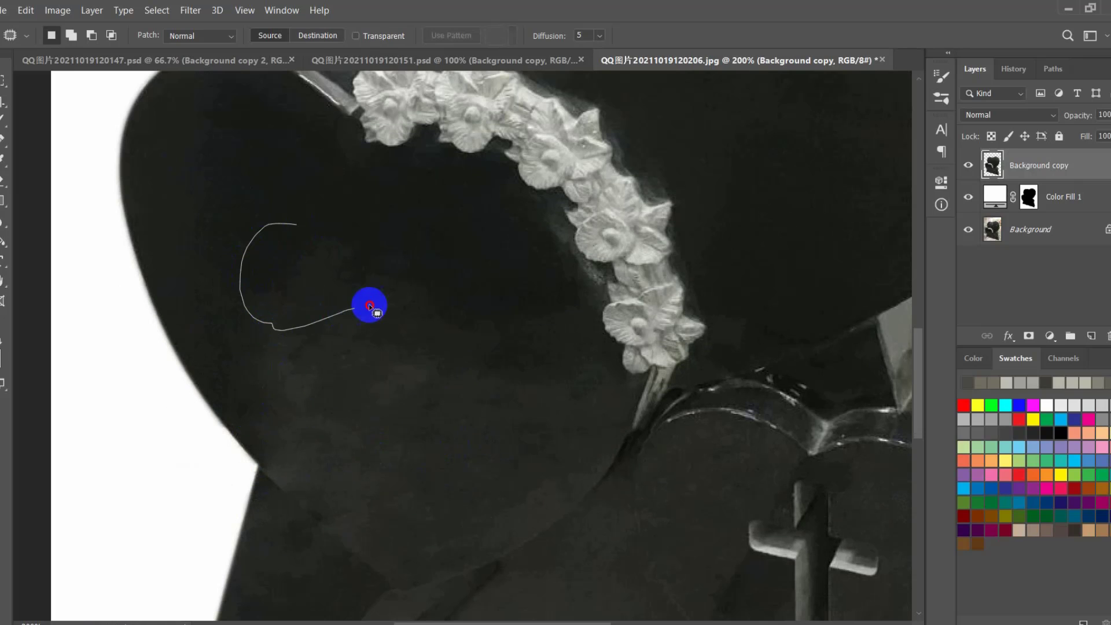
pyautogui.moveTo(369, 305); pyautogui.dragTo(385, 228)
pyautogui.moveTo(317, 275); pyautogui.dragTo(287, 162)
pyautogui.click(421, 265)
pyautogui.scroll(-2, 340, 301)
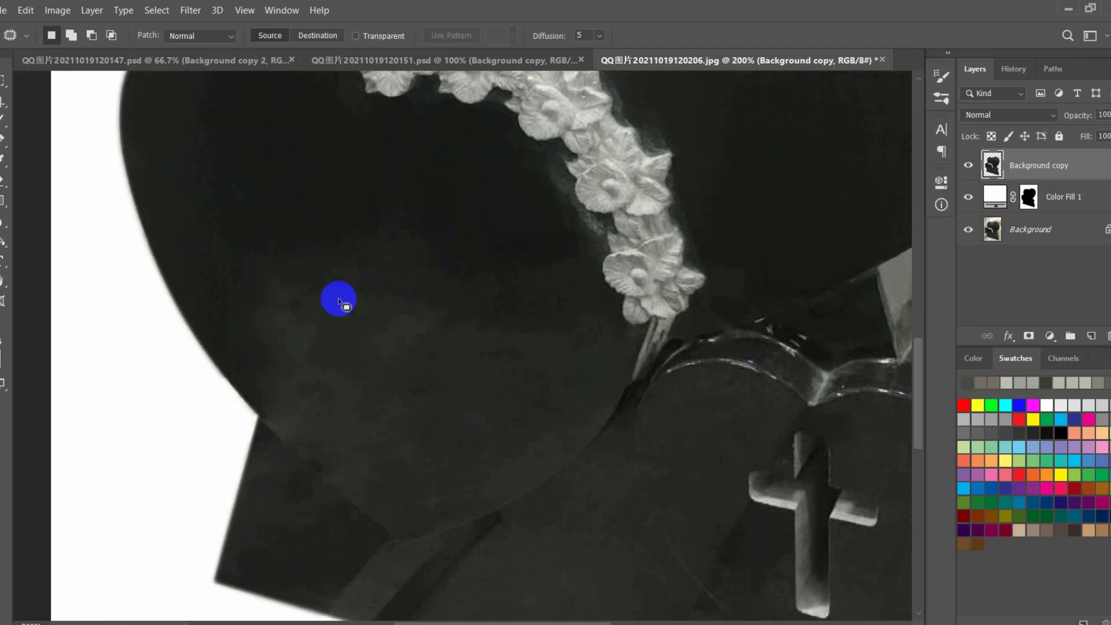
pyautogui.moveTo(283, 272); pyautogui.dragTo(273, 419)
pyautogui.moveTo(320, 464)
pyautogui.mouseDown()
pyautogui.moveTo(372, 352)
pyautogui.moveTo(325, 297)
pyautogui.moveTo(317, 187)
pyautogui.mouseUp()
pyautogui.click(429, 305)
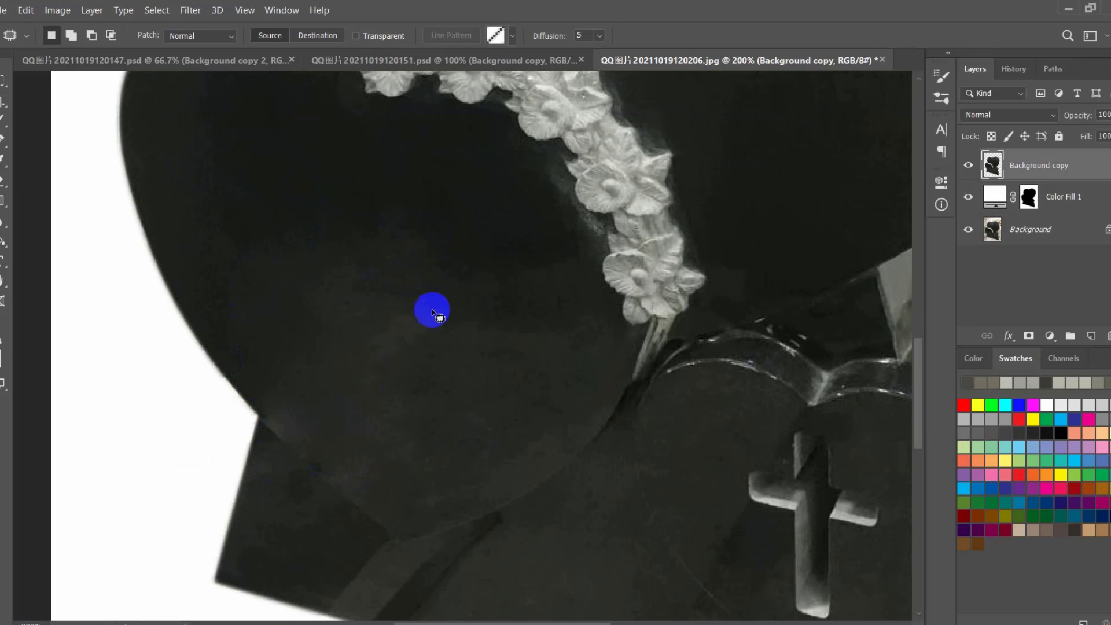
# - Patch the remaining uneven tones near the lower left edge and centre of the garland heart with smoother stone
pyautogui.moveTo(408, 378); pyautogui.dragTo(386, 376)
pyautogui.moveTo(285, 257)
pyautogui.mouseDown()
pyautogui.moveTo(194, 250)
pyautogui.moveTo(239, 379)
pyautogui.mouseUp()
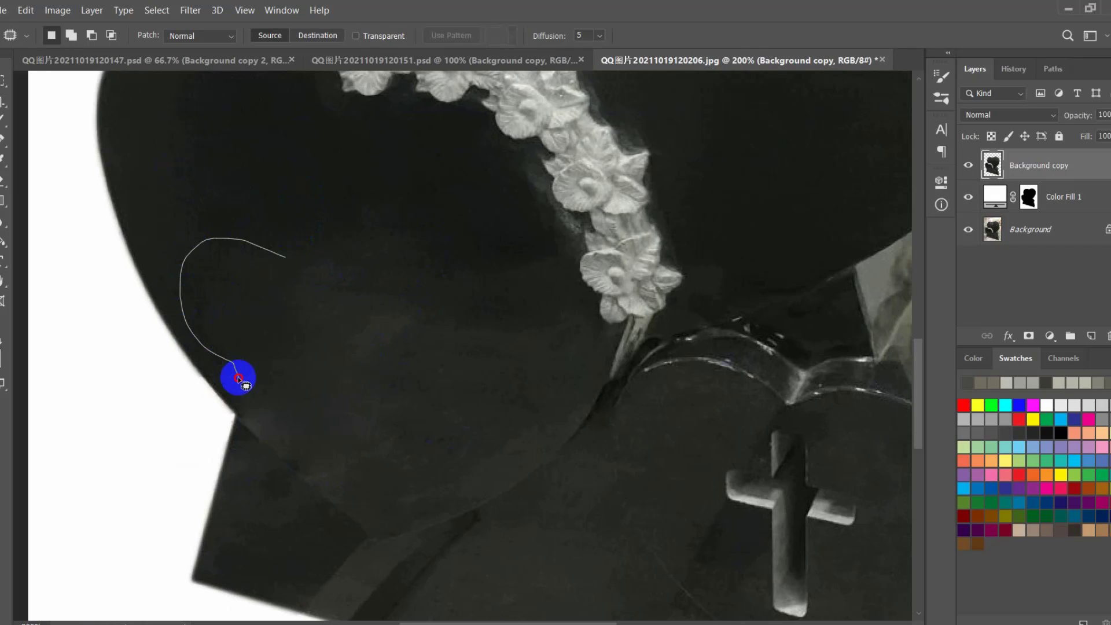
pyautogui.moveTo(322, 475); pyautogui.dragTo(456, 371)
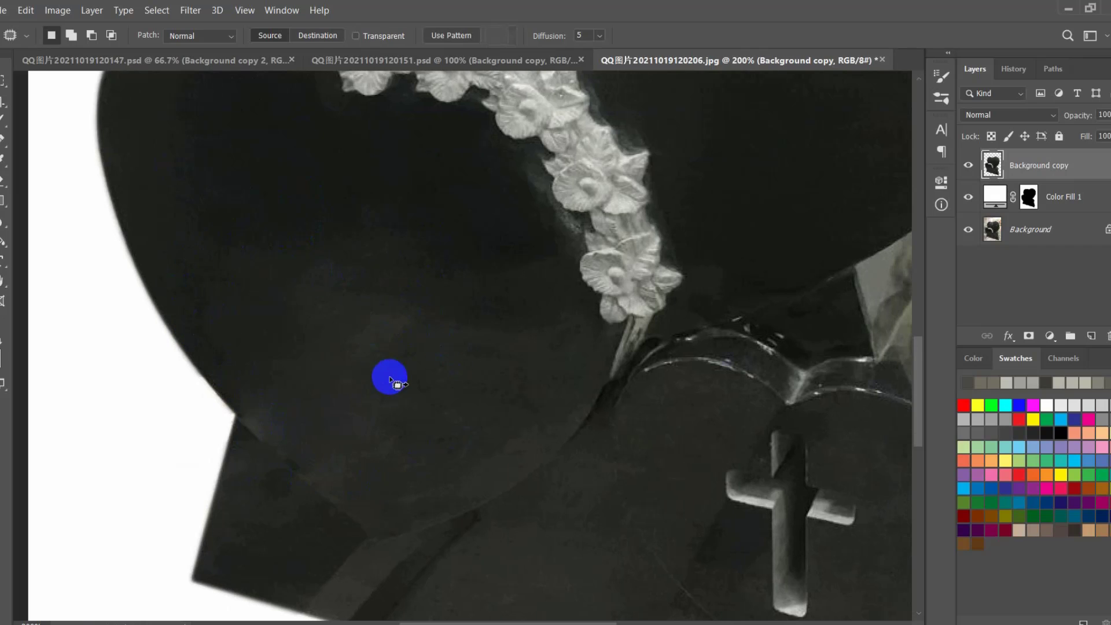
pyautogui.scroll(2, 390, 376)
pyautogui.moveTo(367, 438); pyautogui.dragTo(466, 308)
pyautogui.hotkey('ctrl', 'd')
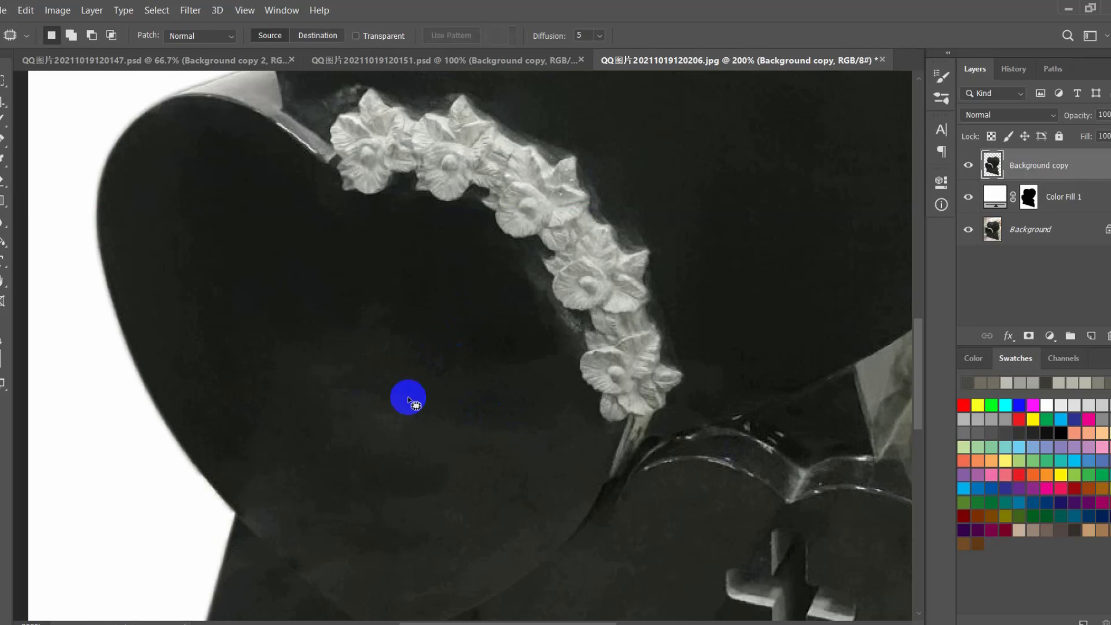
# - Even out the cloudy patches across the middle and upper part of the garland heart with patches of uniform dark stone
pyautogui.moveTo(402, 379)
pyautogui.mouseDown()
pyautogui.moveTo(268, 431)
pyautogui.moveTo(443, 456)
pyautogui.mouseUp()
pyautogui.moveTo(396, 423); pyautogui.dragTo(303, 309)
pyautogui.hotkey('ctrl', 'd')
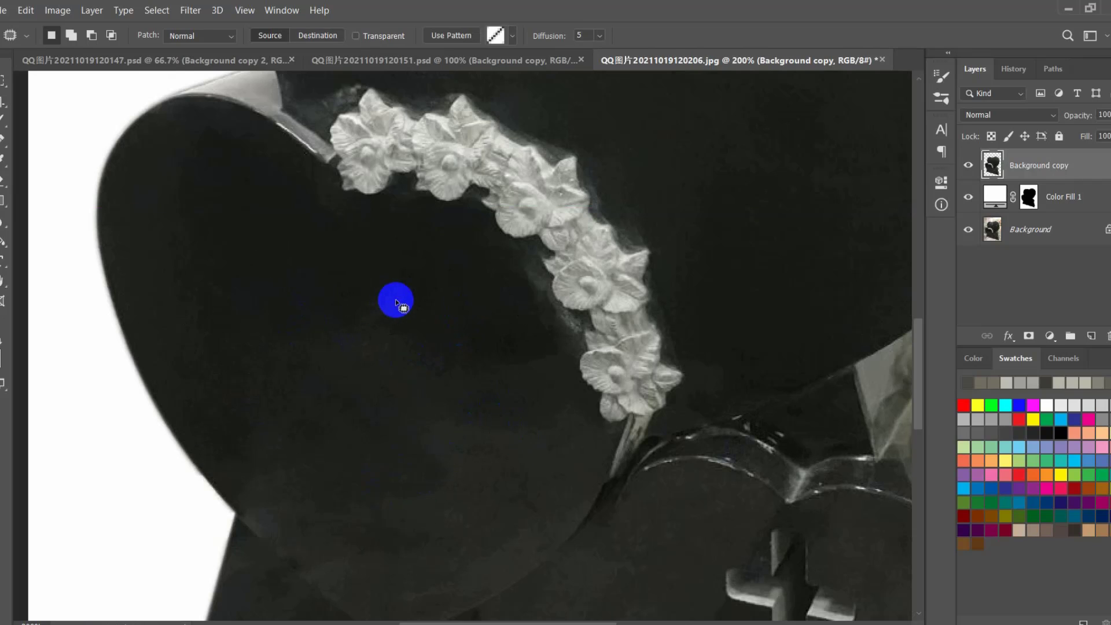
pyautogui.moveTo(402, 328)
pyautogui.mouseDown()
pyautogui.moveTo(297, 330)
pyautogui.moveTo(521, 392)
pyautogui.moveTo(460, 292)
pyautogui.mouseUp()
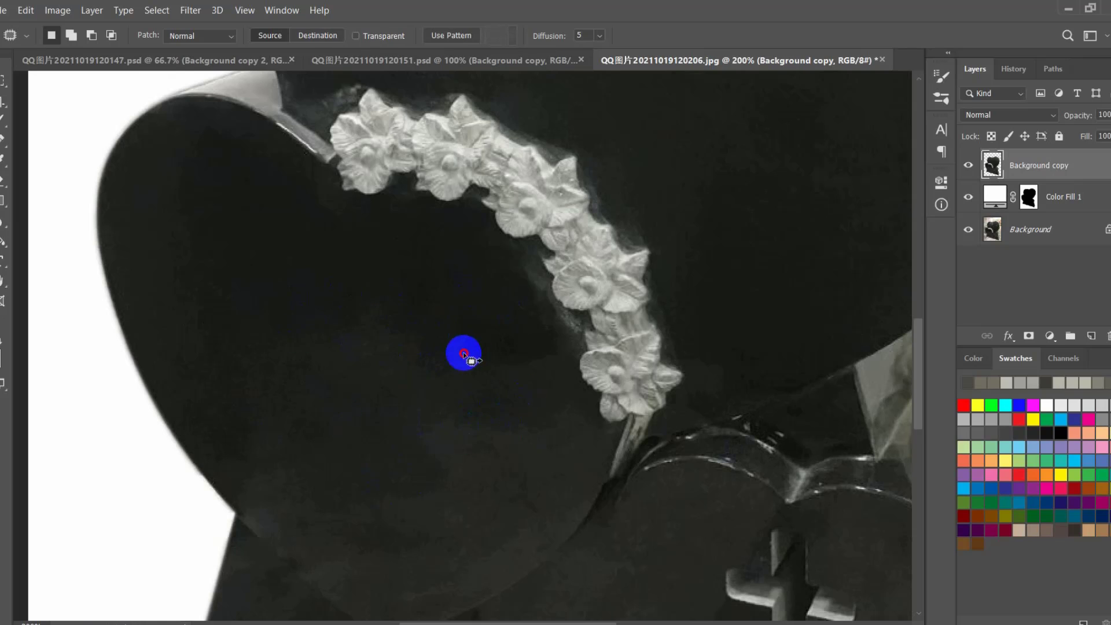
pyautogui.moveTo(461, 353); pyautogui.dragTo(280, 230)
pyautogui.hotkey('ctrl', 'd')
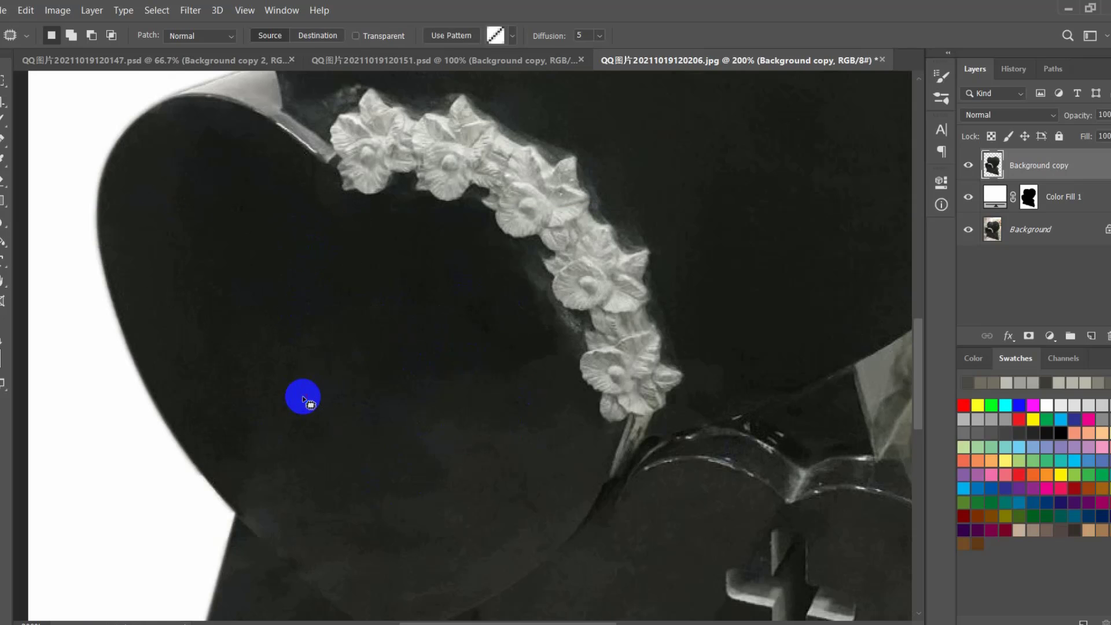
pyautogui.moveTo(331, 179)
pyautogui.mouseDown()
pyautogui.moveTo(342, 226)
pyautogui.moveTo(272, 233)
pyautogui.mouseUp()
pyautogui.hotkey('ctrl', 'd')
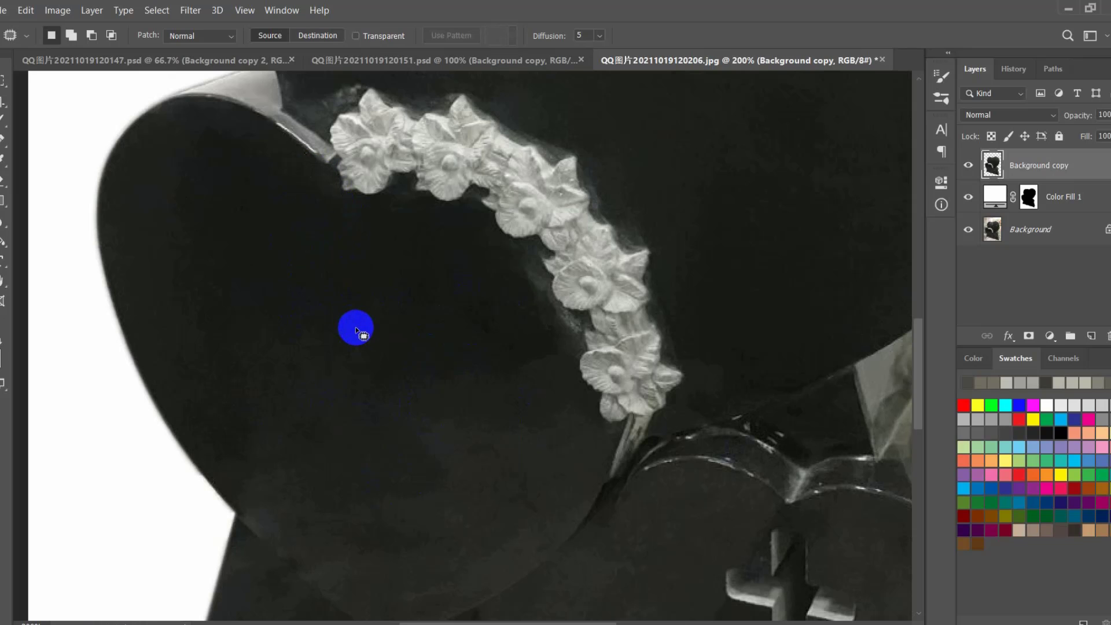
# - Patch out the dark slanted stripe on the base below the cross heart with clean stone from the base's left part
pyautogui.moveTo(369, 507); pyautogui.dragTo(243, 339)
pyautogui.moveTo(364, 541); pyautogui.dragTo(318, 428)
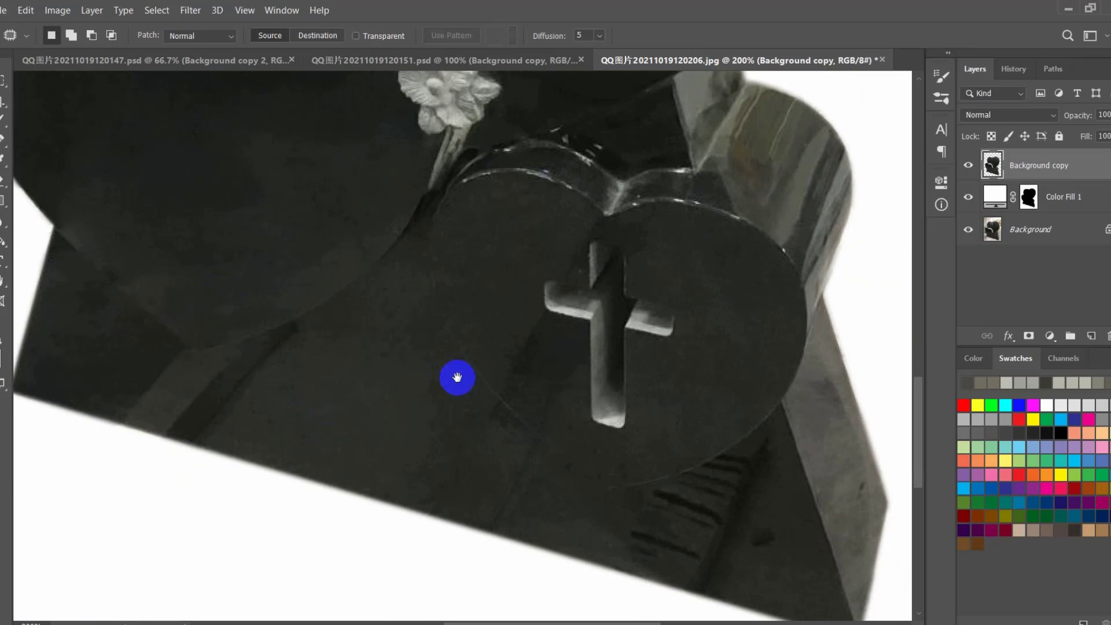
pyautogui.moveTo(457, 377); pyautogui.dragTo(369, 439)
pyautogui.moveTo(464, 404); pyautogui.dragTo(530, 267)
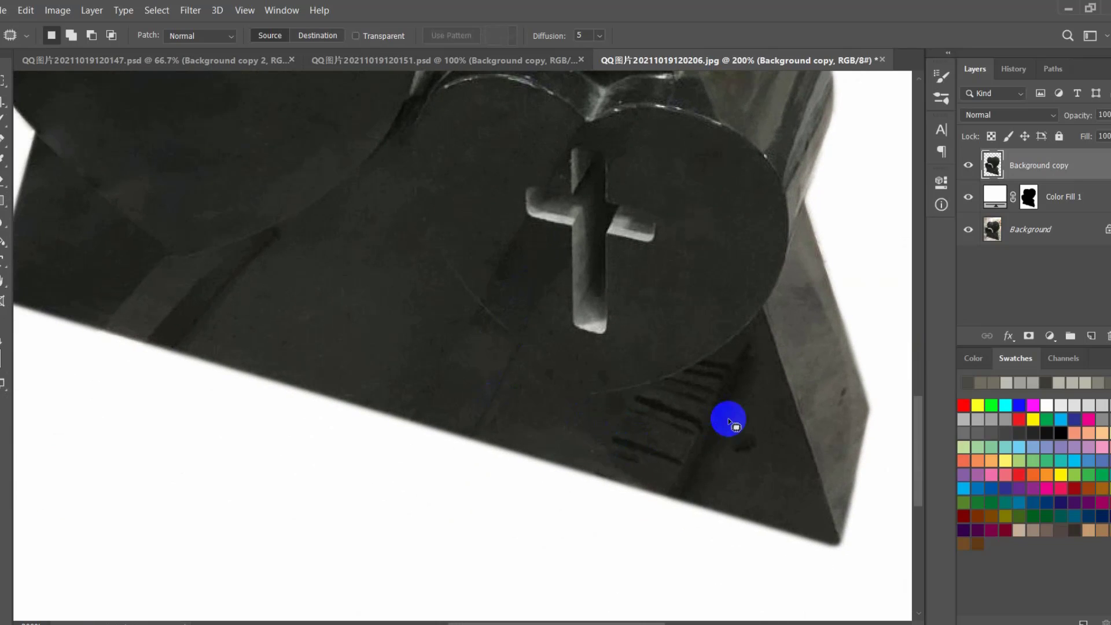
pyautogui.moveTo(711, 441); pyautogui.dragTo(560, 394)
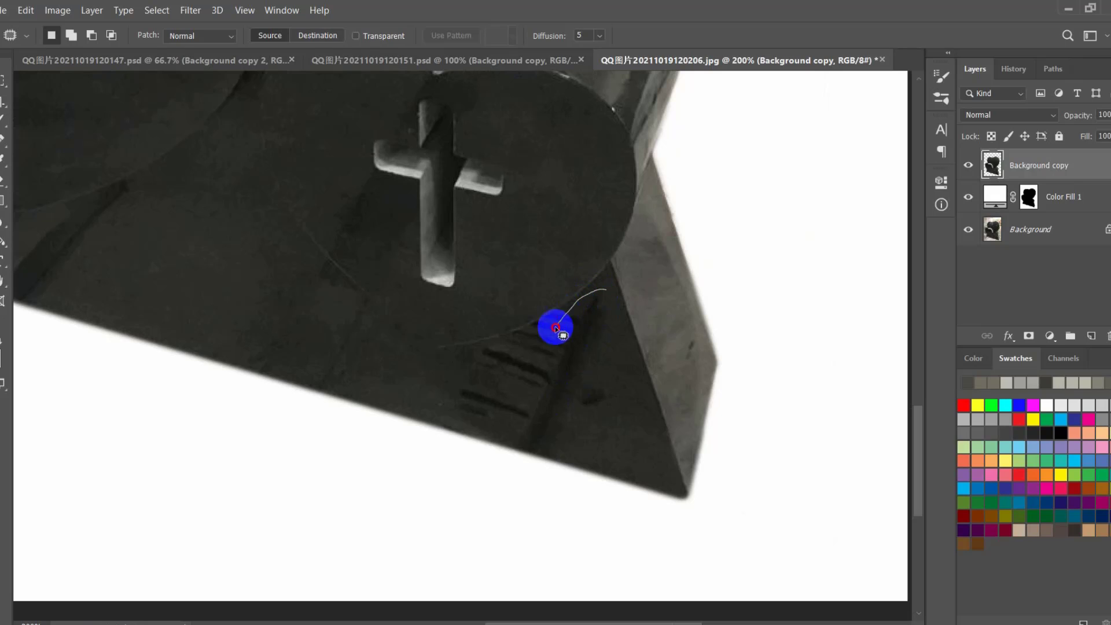
pyautogui.moveTo(555, 328); pyautogui.dragTo(522, 437)
pyautogui.moveTo(606, 408); pyautogui.dragTo(220, 270)
pyautogui.hotkey('ctrl', 'd')
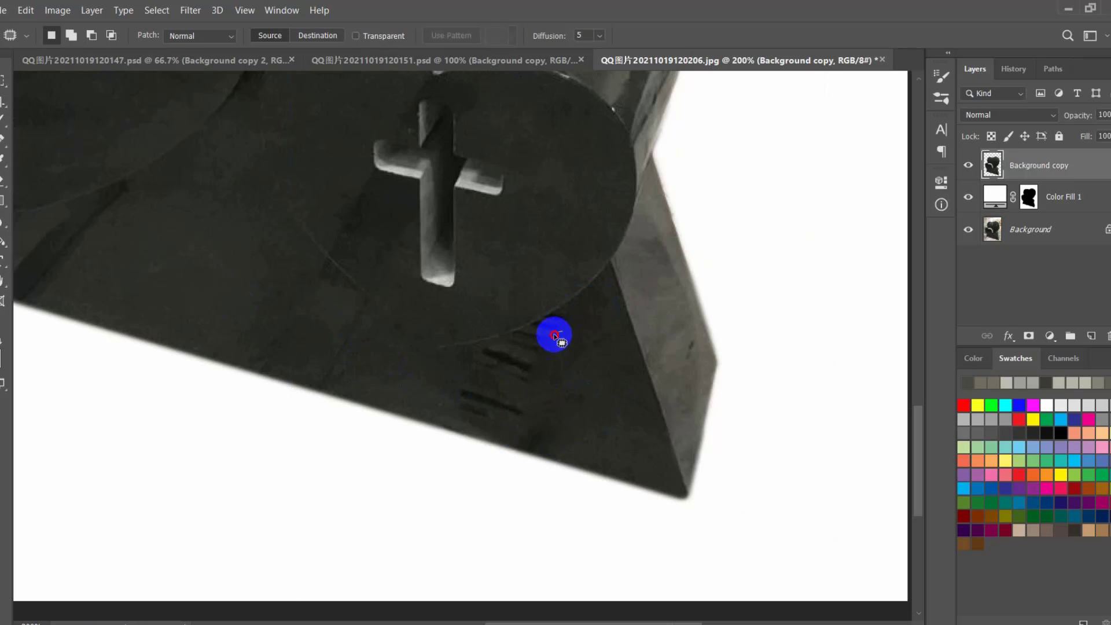
# - Patch out the short dark streaks on the base below the cross heart with clean stone from further left
pyautogui.moveTo(499, 347); pyautogui.dragTo(445, 383)
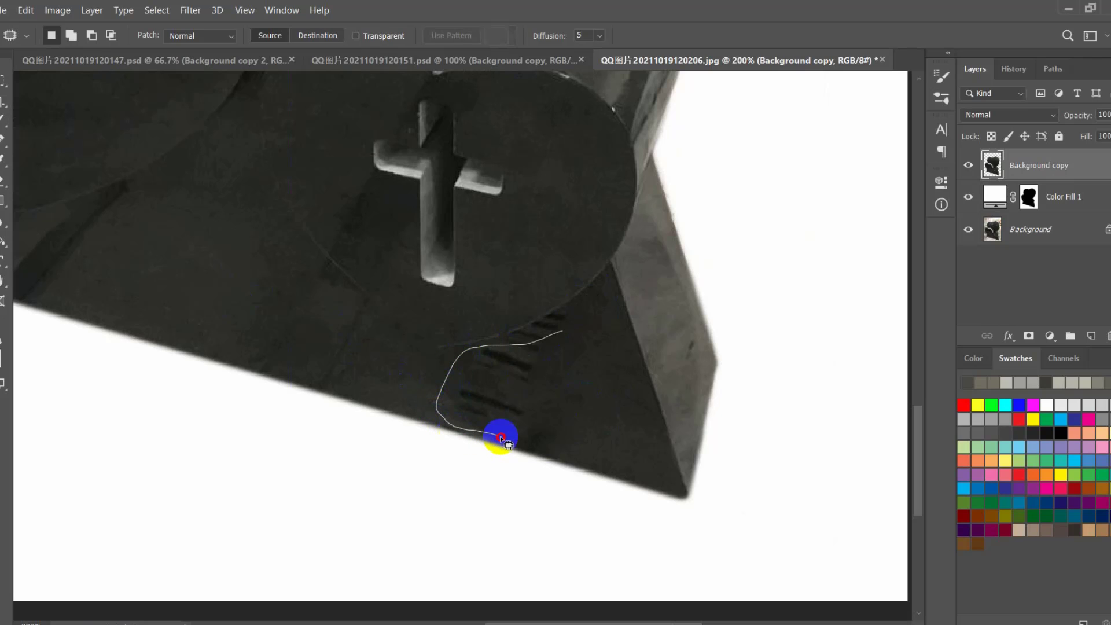
pyautogui.moveTo(539, 455); pyautogui.dragTo(541, 454)
pyautogui.moveTo(556, 401)
pyautogui.mouseDown()
pyautogui.moveTo(280, 335)
pyautogui.moveTo(234, 269)
pyautogui.mouseUp()
pyautogui.hotkey('ctrl', 'd')
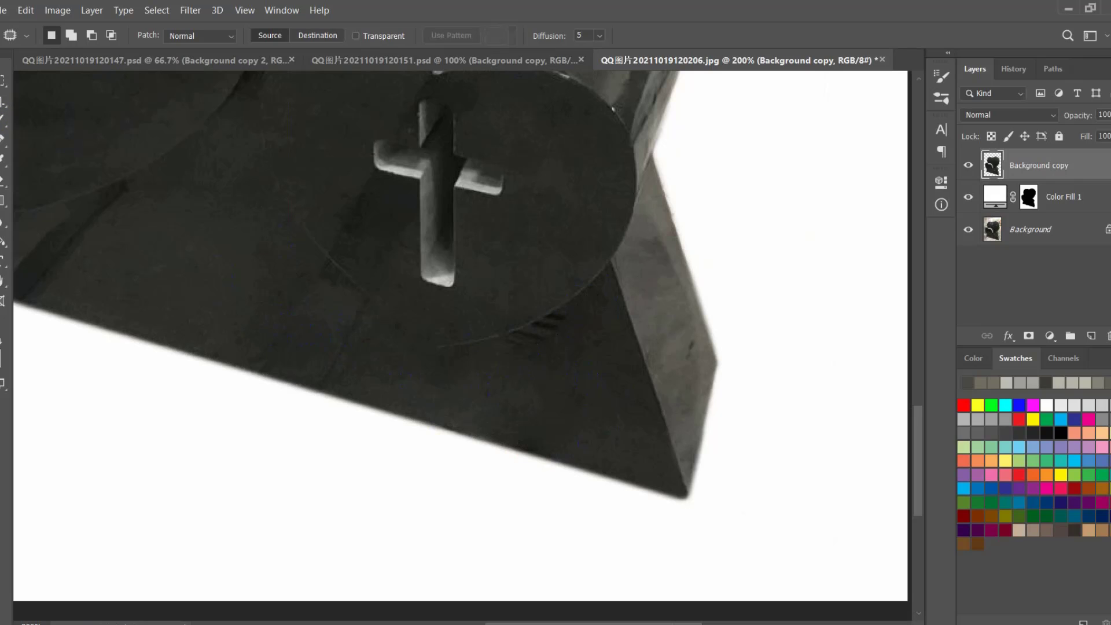
# - Clone clean stone over the leftover dark marks along the cross heart's lower right edge with the Clone Stamp at brush size 15
pyautogui.press('s')
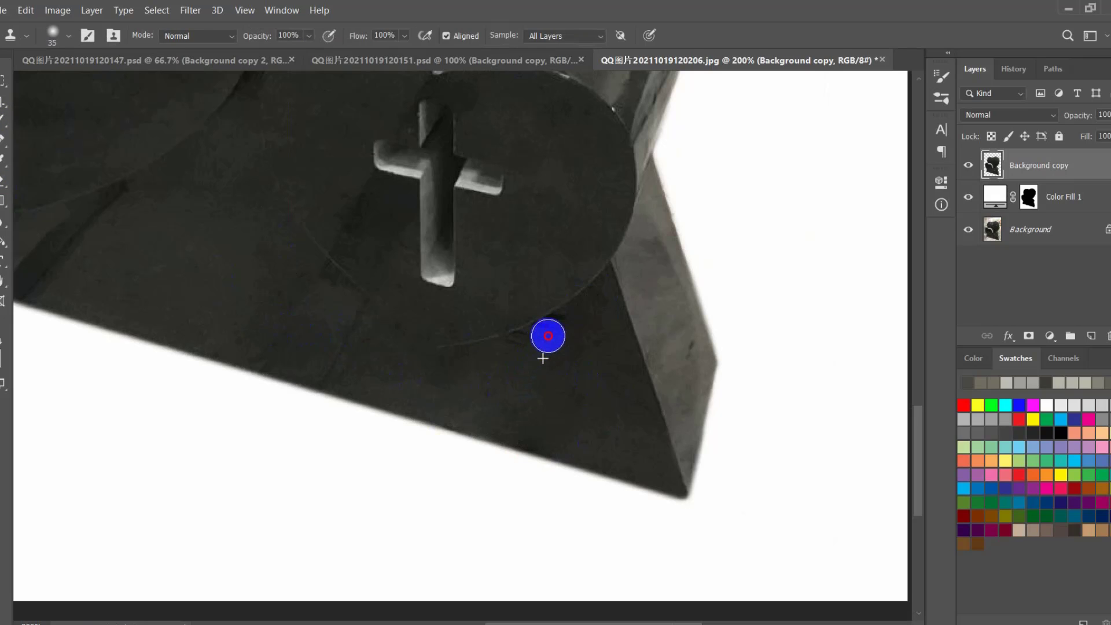
pyautogui.hotkey('ctrl', '+')
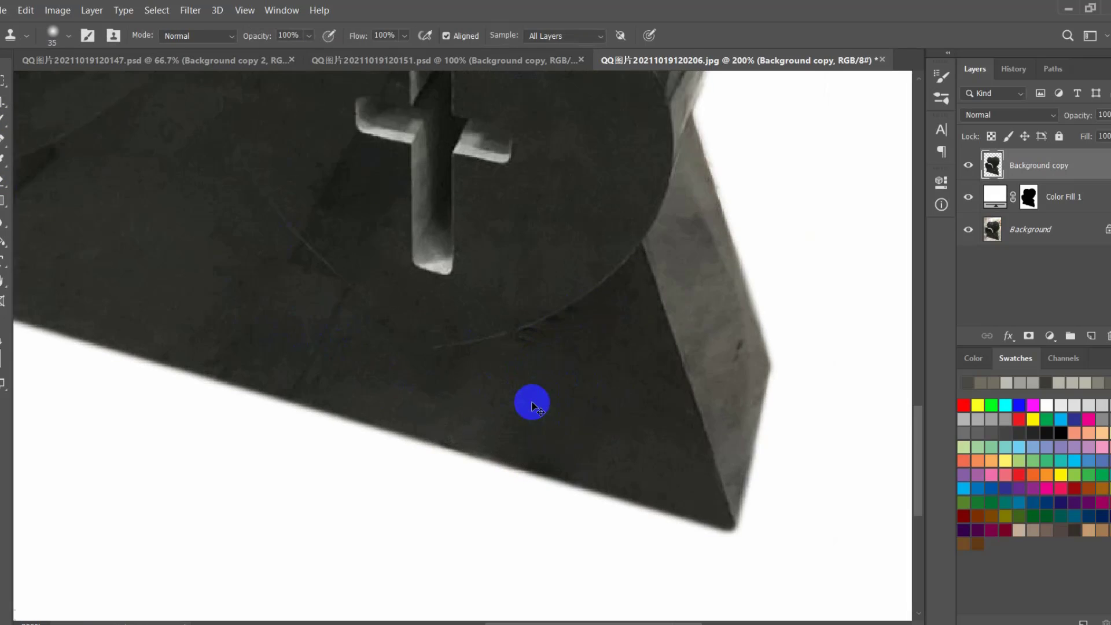
pyautogui.press('[')
pyautogui.press('[')
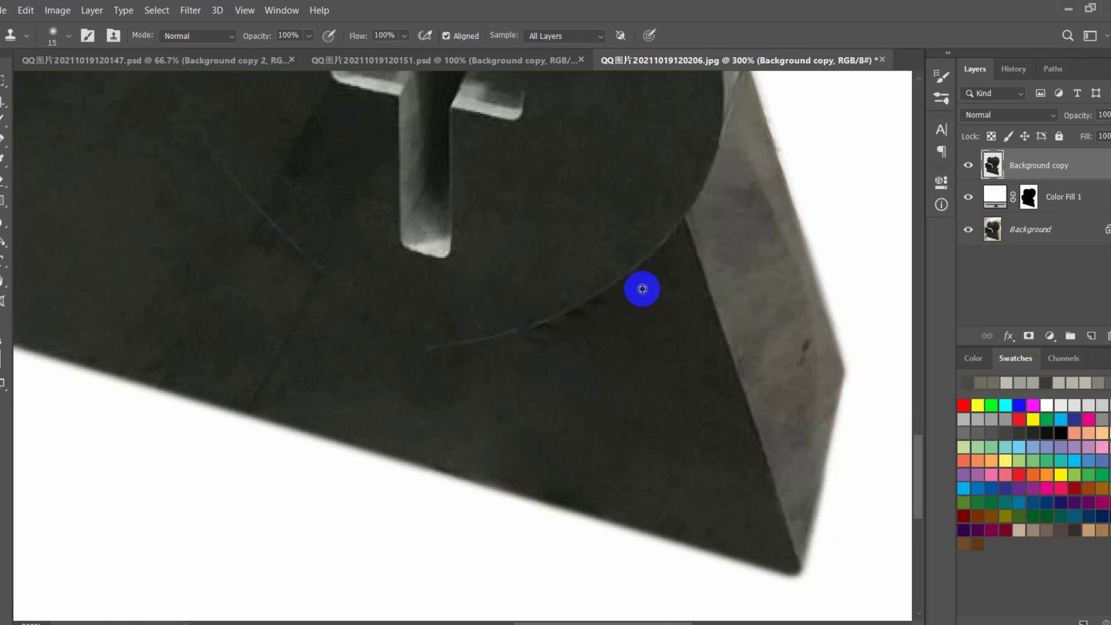
pyautogui.moveTo(591, 315)
pyautogui.mouseDown()
pyautogui.moveTo(565, 325)
pyautogui.moveTo(531, 365)
pyautogui.mouseUp()
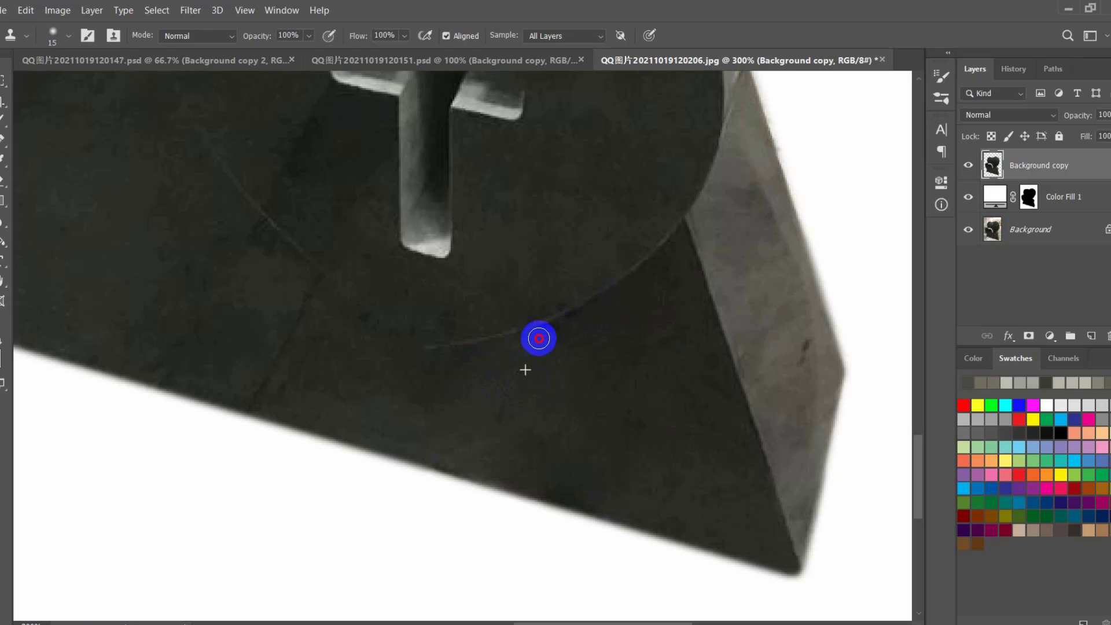
pyautogui.moveTo(539, 338)
pyautogui.mouseDown()
pyautogui.moveTo(591, 316)
pyautogui.moveTo(567, 356)
pyautogui.moveTo(576, 321)
pyautogui.moveTo(633, 293)
pyautogui.moveTo(616, 357)
pyautogui.moveTo(602, 321)
pyautogui.mouseUp()
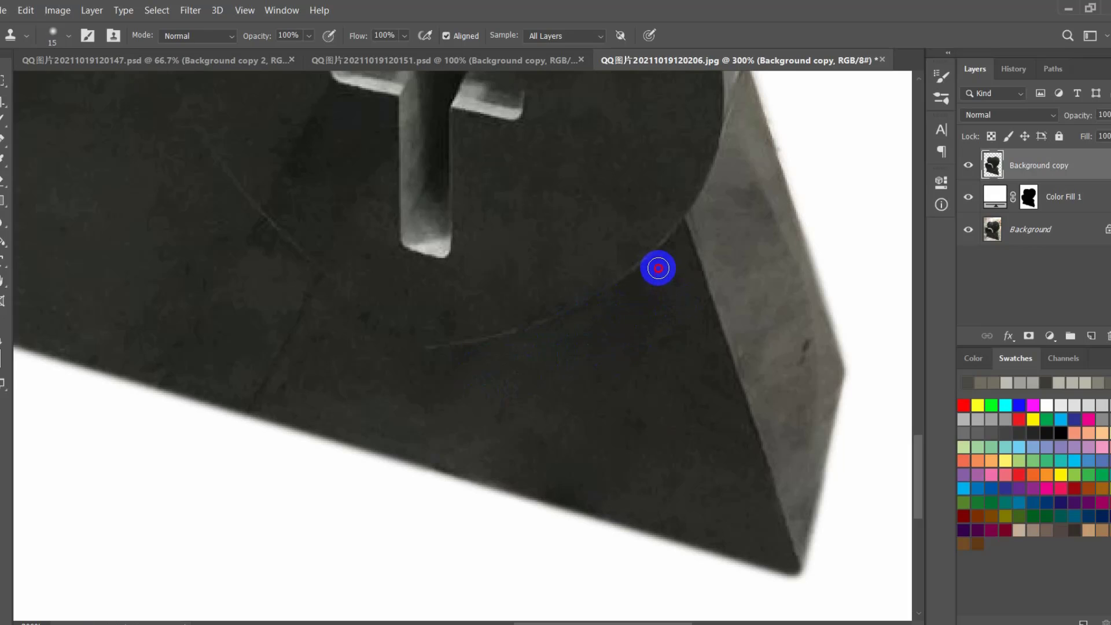
pyautogui.keyDown('alt'); pyautogui.click(672, 315); pyautogui.keyUp('alt')
pyautogui.moveTo(666, 360); pyautogui.dragTo(675, 377)
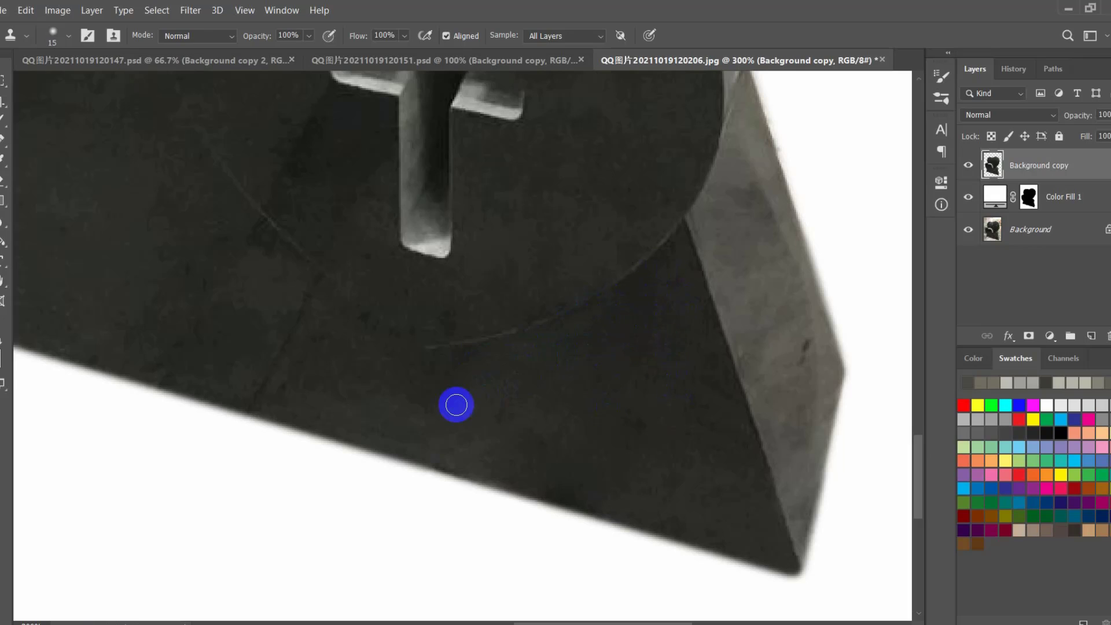
pyautogui.keyDown('alt'); pyautogui.click(454, 381); pyautogui.keyUp('alt')
pyautogui.moveTo(477, 388); pyautogui.dragTo(466, 372)
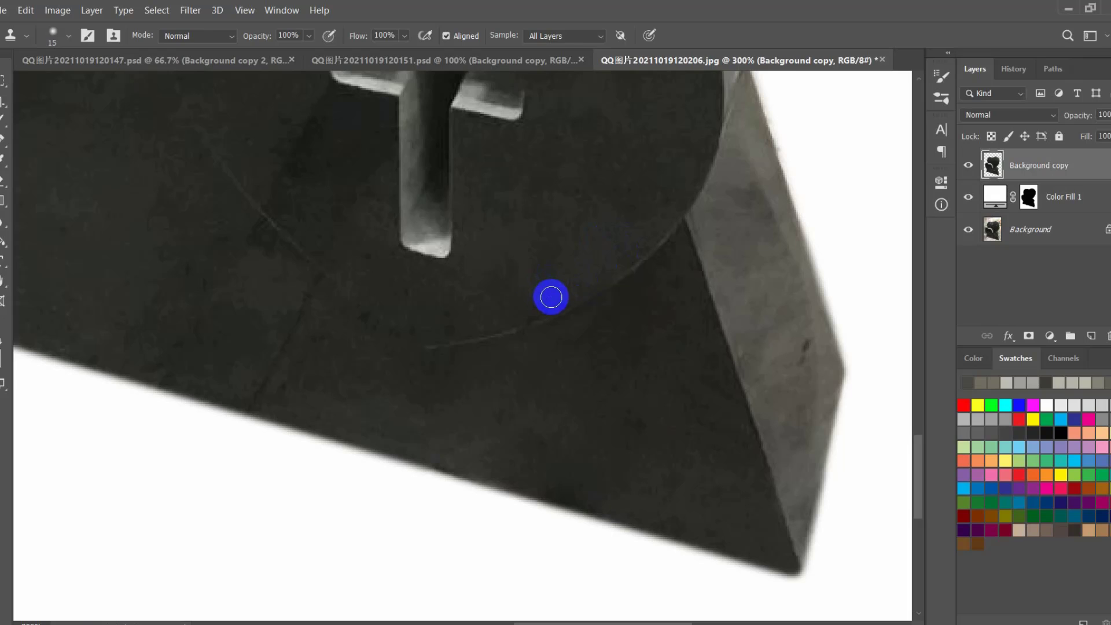
# - Clone out the dark diagonal line and blotches on the base beside the cross heart's lower left edge, cleaning up along its outline
pyautogui.click(266, 246)
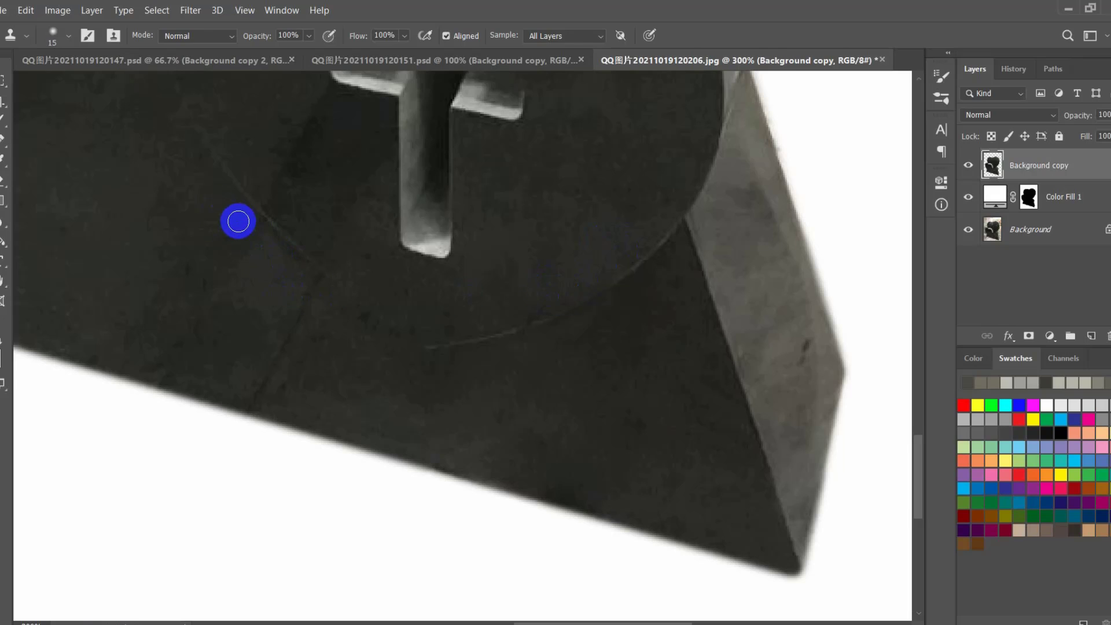
pyautogui.click(283, 255)
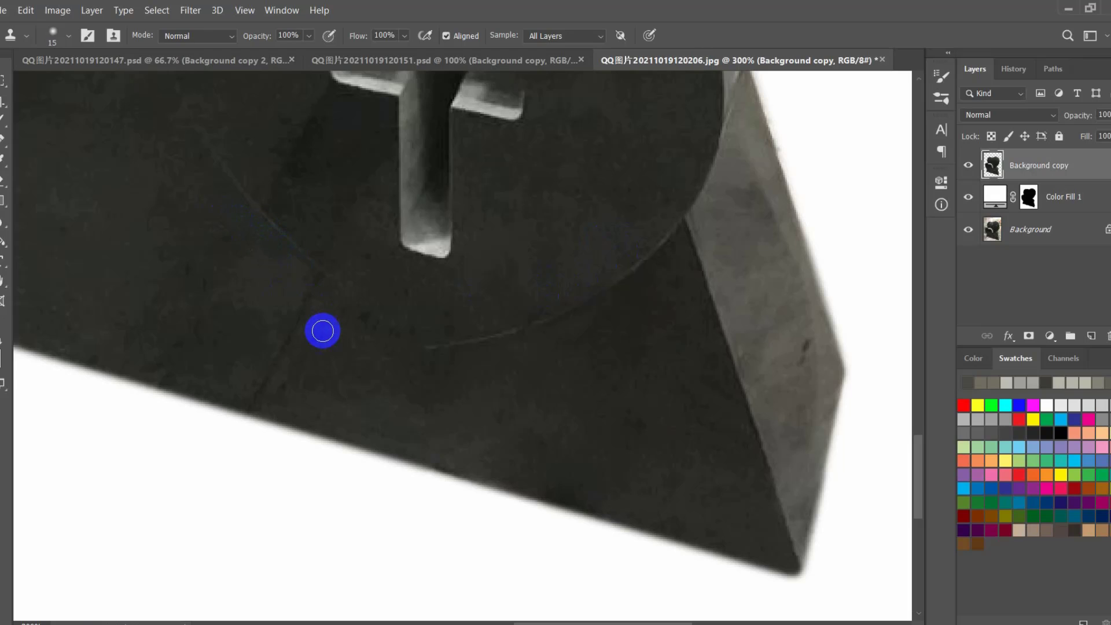
pyautogui.moveTo(311, 291); pyautogui.dragTo(252, 394)
pyautogui.keyDown('alt'); pyautogui.click(316, 313); pyautogui.keyUp('alt')
pyautogui.keyDown('alt'); pyautogui.click(291, 394); pyautogui.keyUp('alt')
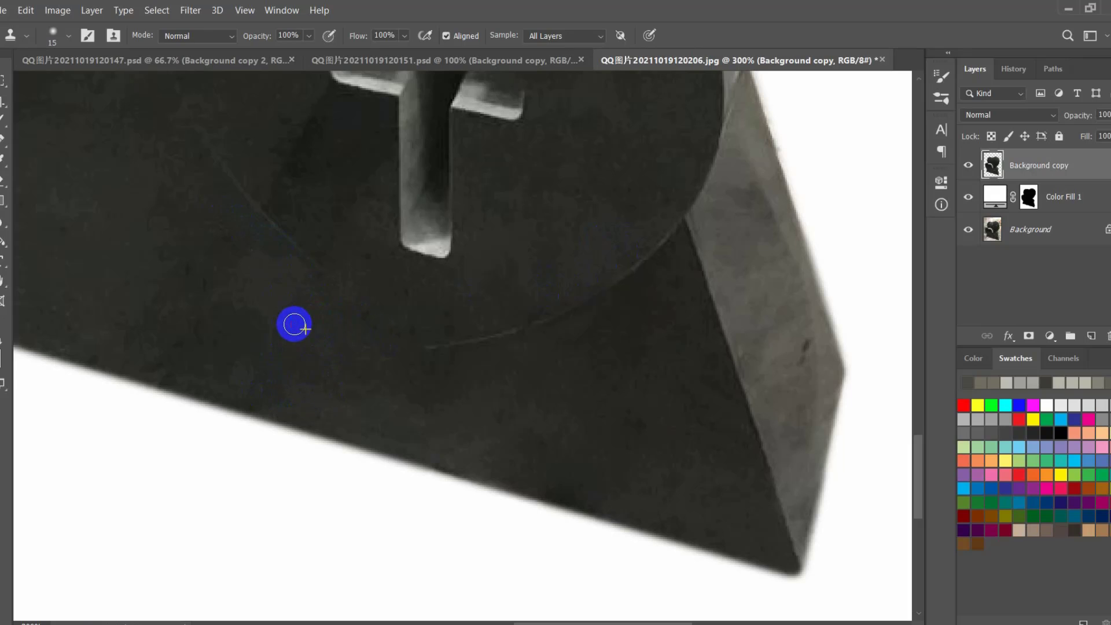
pyautogui.keyDown('alt'); pyautogui.click(292, 287); pyautogui.keyUp('alt')
pyautogui.moveTo(224, 278)
pyautogui.mouseDown()
pyautogui.moveTo(238, 305)
pyautogui.moveTo(216, 287)
pyautogui.moveTo(207, 309)
pyautogui.mouseUp()
pyautogui.keyDown('alt'); pyautogui.click(191, 246); pyautogui.keyUp('alt')
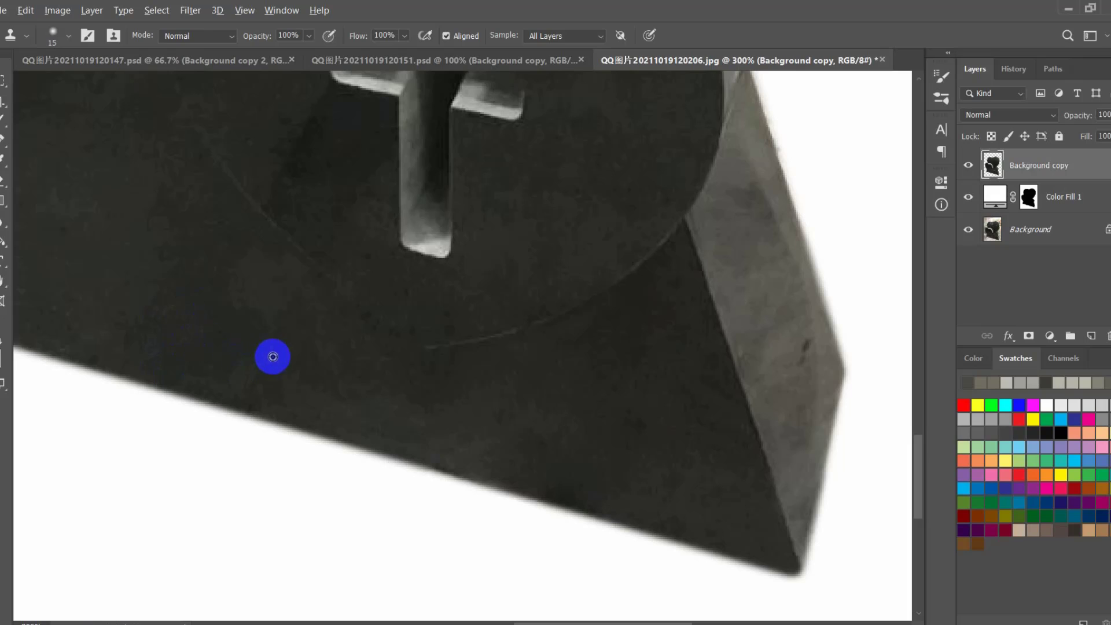
# - Patch out the faint dark blotches on the base beyond the cross heart's lower left edge with clean neighbouring stone
pyautogui.press('j')
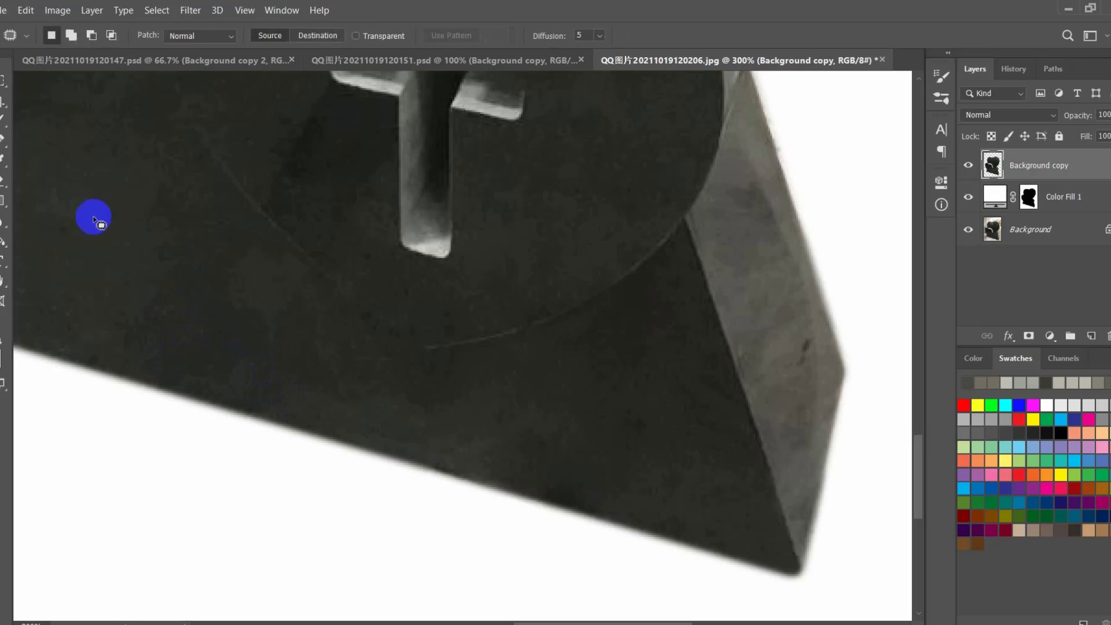
pyautogui.moveTo(272, 231)
pyautogui.mouseDown()
pyautogui.moveTo(228, 301)
pyautogui.moveTo(172, 236)
pyautogui.mouseUp()
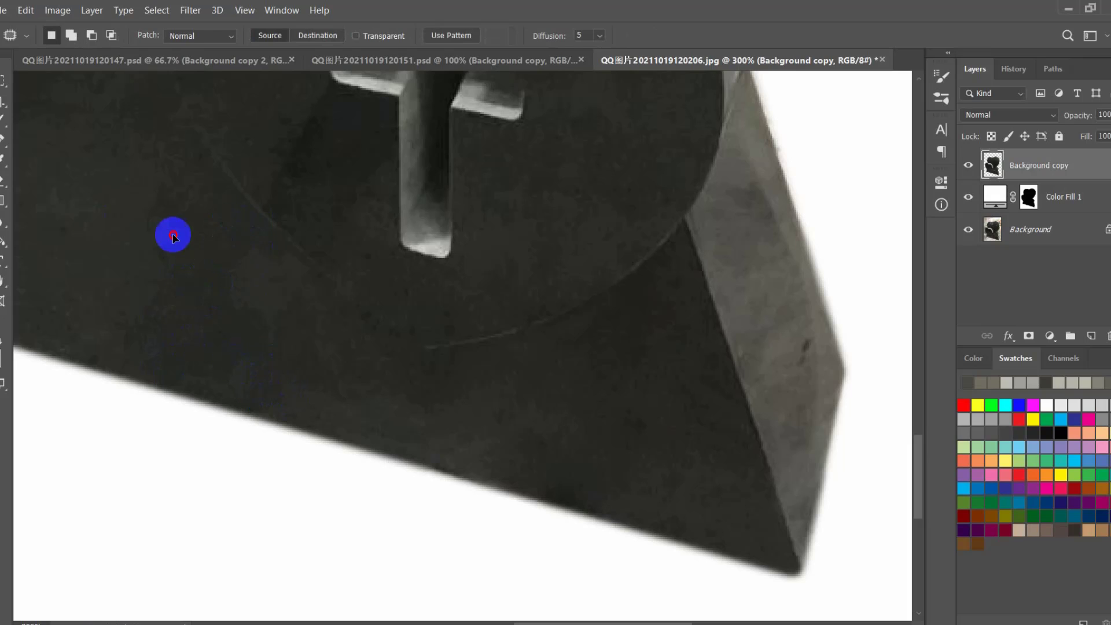
pyautogui.moveTo(265, 328); pyautogui.dragTo(287, 329)
pyautogui.moveTo(277, 352); pyautogui.dragTo(174, 300)
pyautogui.hotkey('ctrl', 'd')
# - Patch out the dark shadow beside the cross's lower left side with clean stone from further up and left
pyautogui.press('space')
pyautogui.moveTo(127, 190); pyautogui.dragTo(351, 333)
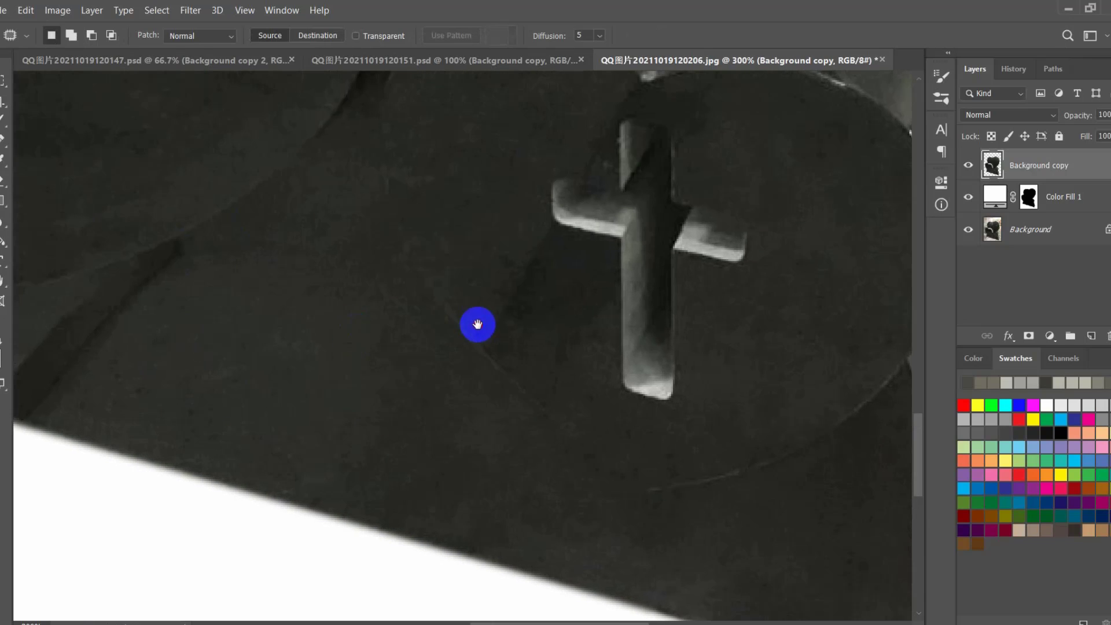
pyautogui.moveTo(583, 236)
pyautogui.mouseDown()
pyautogui.moveTo(384, 364)
pyautogui.moveTo(375, 414)
pyautogui.moveTo(434, 382)
pyautogui.moveTo(443, 304)
pyautogui.mouseUp()
pyautogui.moveTo(411, 369); pyautogui.dragTo(377, 269)
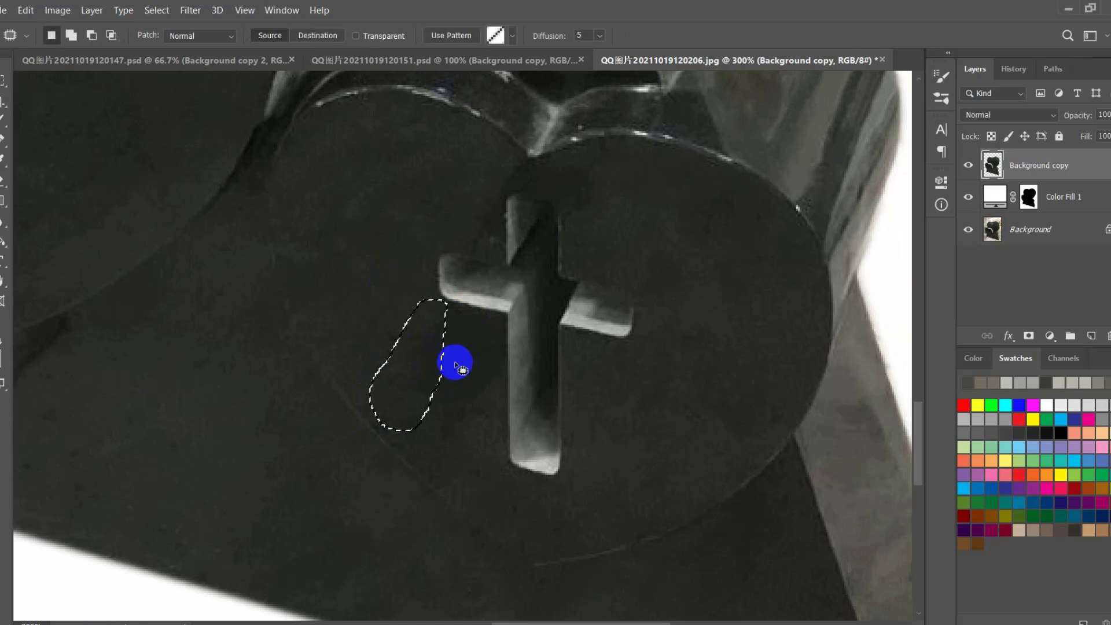
pyautogui.hotkey('ctrl', 'd')
pyautogui.moveTo(434, 348)
pyautogui.mouseDown()
pyautogui.moveTo(478, 330)
pyautogui.moveTo(497, 351)
pyautogui.moveTo(454, 486)
pyautogui.moveTo(354, 285)
pyautogui.mouseUp()
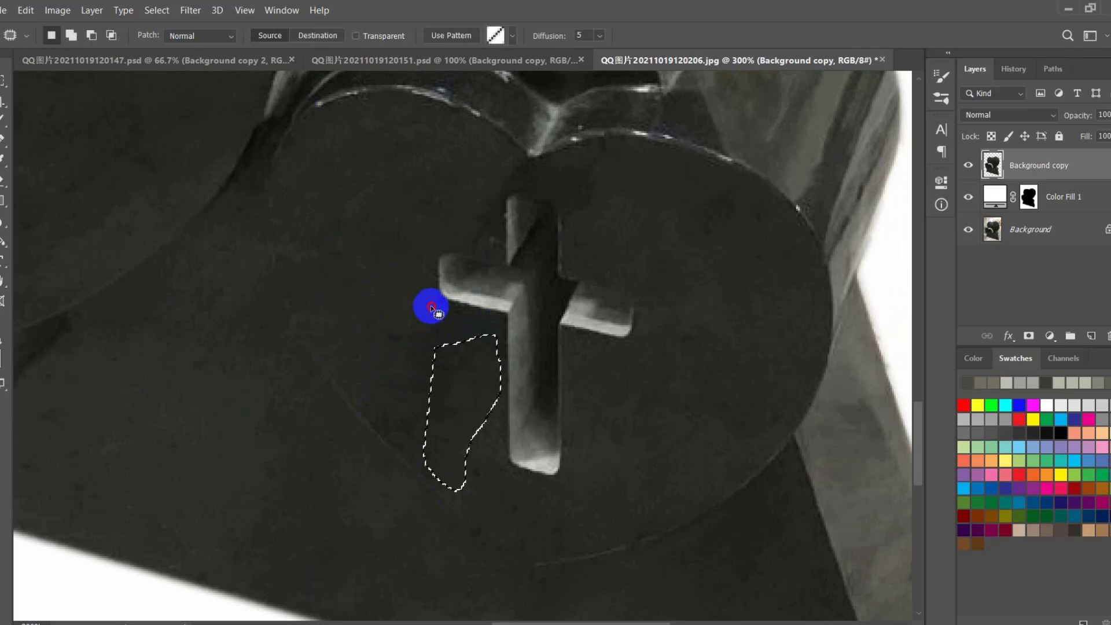
pyautogui.moveTo(455, 346)
pyautogui.mouseDown()
pyautogui.moveTo(429, 315)
pyautogui.moveTo(459, 352)
pyautogui.mouseUp()
pyautogui.moveTo(438, 359); pyautogui.dragTo(405, 257)
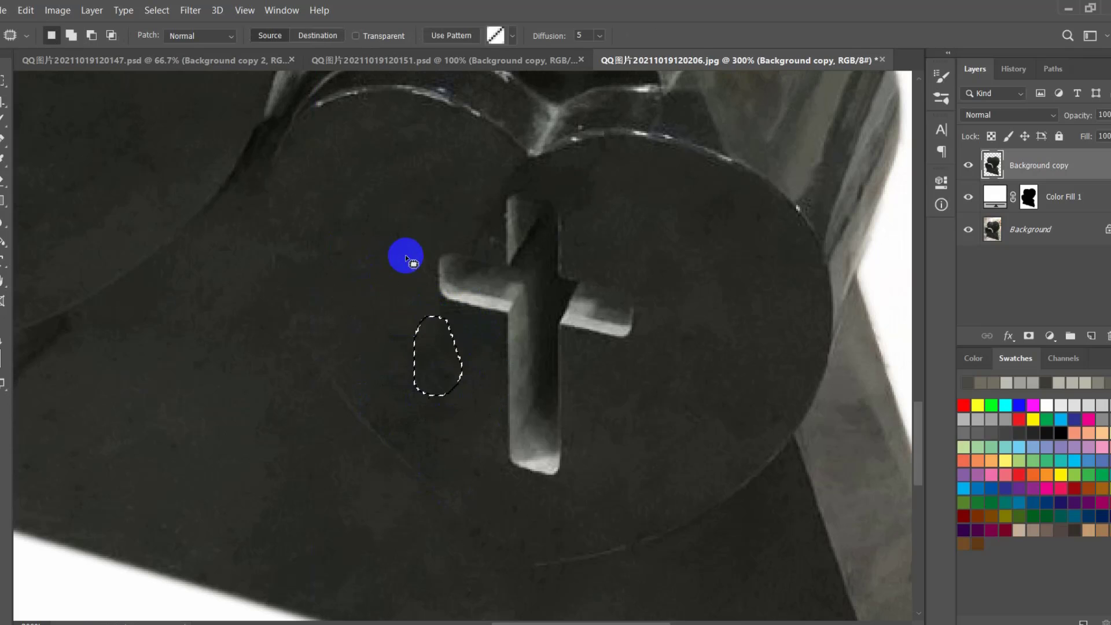
pyautogui.hotkey('ctrl', 'd')
# - Patch out the dark diagonal streak on the base below the flower-trimmed heart with clean stone from its right
pyautogui.moveTo(491, 199); pyautogui.dragTo(492, 235)
pyautogui.moveTo(584, 254); pyautogui.dragTo(531, 285)
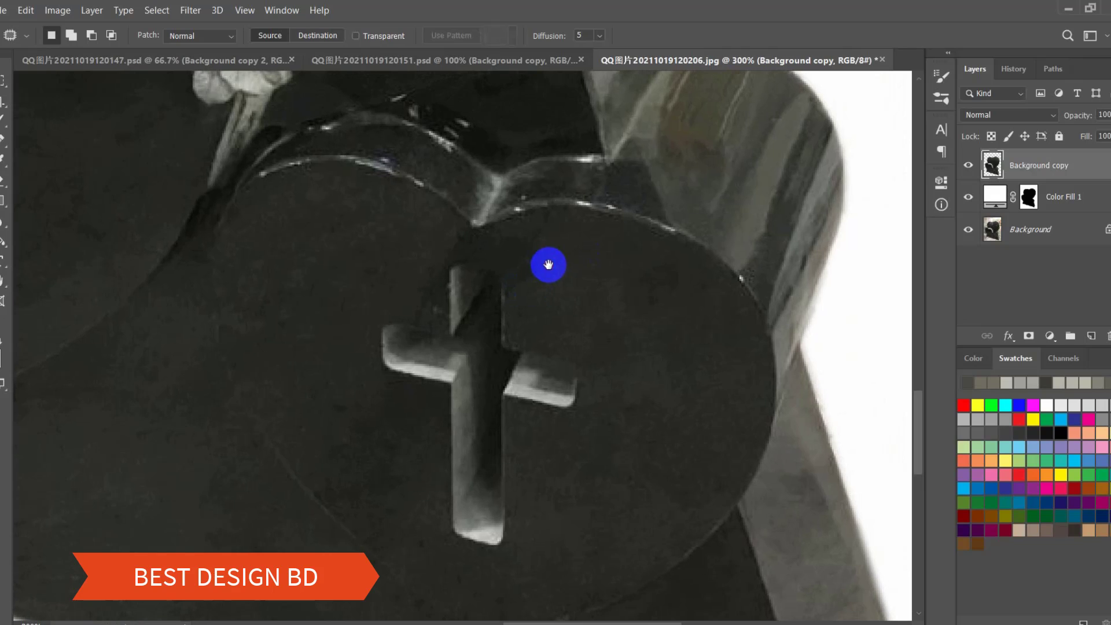
pyautogui.moveTo(276, 351); pyautogui.dragTo(421, 304)
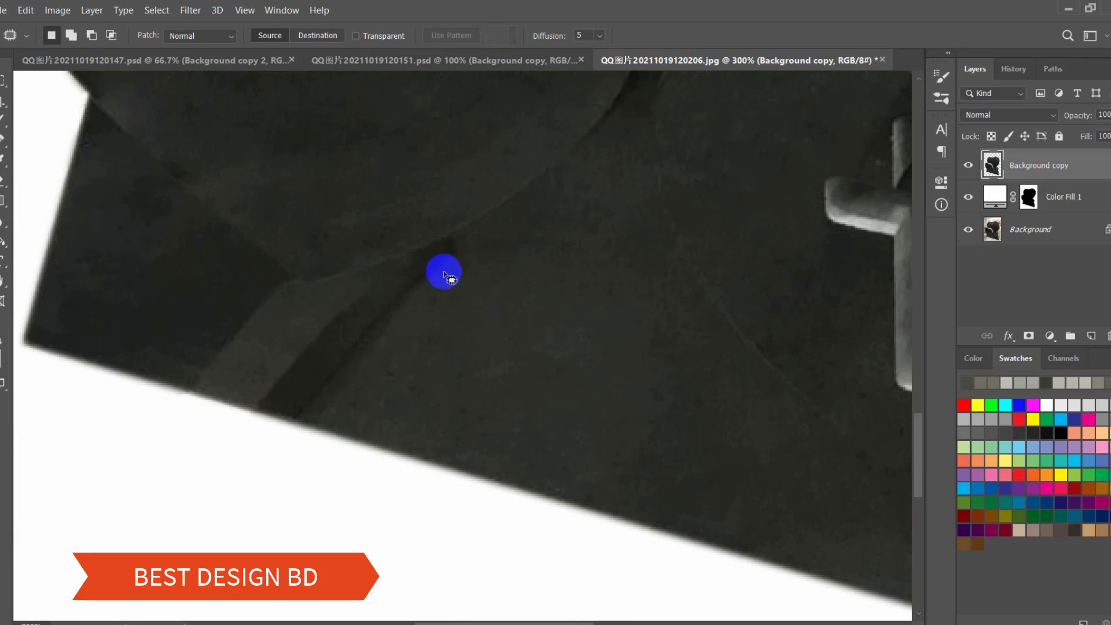
pyautogui.moveTo(458, 239)
pyautogui.mouseDown()
pyautogui.moveTo(384, 270)
pyautogui.moveTo(258, 367)
pyautogui.moveTo(339, 415)
pyautogui.moveTo(451, 250)
pyautogui.mouseUp()
pyautogui.moveTo(344, 355); pyautogui.dragTo(536, 348)
pyautogui.hotkey('ctrl', 'd')
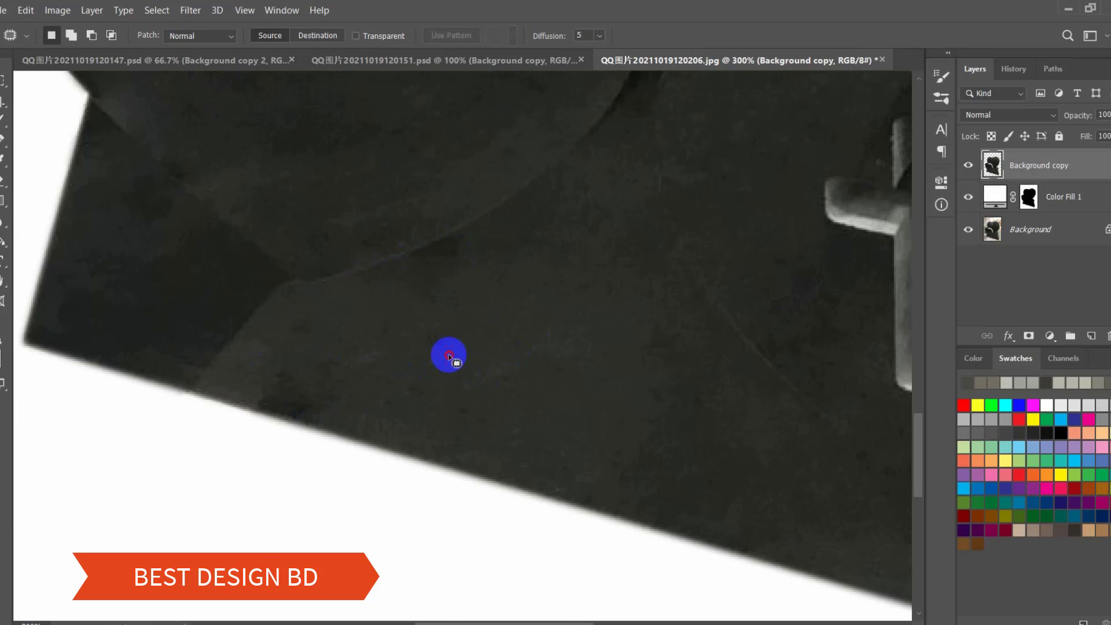
# - Patch away the lighter wedge's edge and leftover dark spot on the base below the flower-trimmed heart's tip
pyautogui.moveTo(294, 294)
pyautogui.mouseDown()
pyautogui.moveTo(279, 271)
pyautogui.moveTo(211, 322)
pyautogui.moveTo(189, 348)
pyautogui.moveTo(184, 376)
pyautogui.moveTo(246, 384)
pyautogui.moveTo(243, 364)
pyautogui.moveTo(508, 376)
pyautogui.mouseUp()
pyautogui.hotkey('ctrl', 'd')
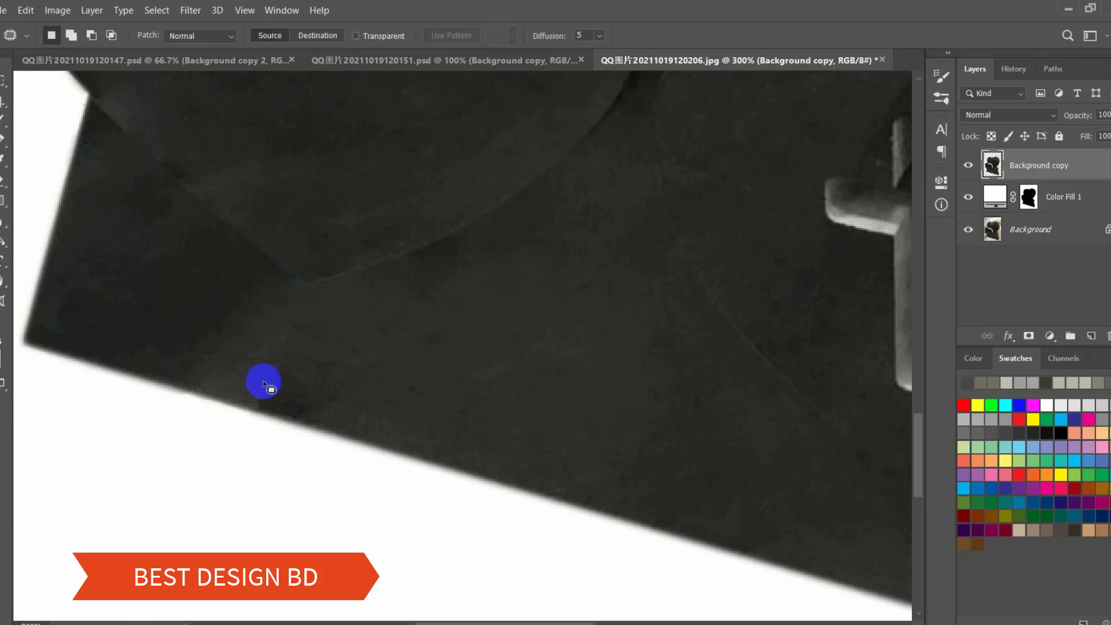
pyautogui.moveTo(296, 321)
pyautogui.mouseDown()
pyautogui.moveTo(240, 399)
pyautogui.moveTo(278, 414)
pyautogui.moveTo(347, 364)
pyautogui.moveTo(539, 386)
pyautogui.mouseUp()
pyautogui.hotkey('ctrl', 'd')
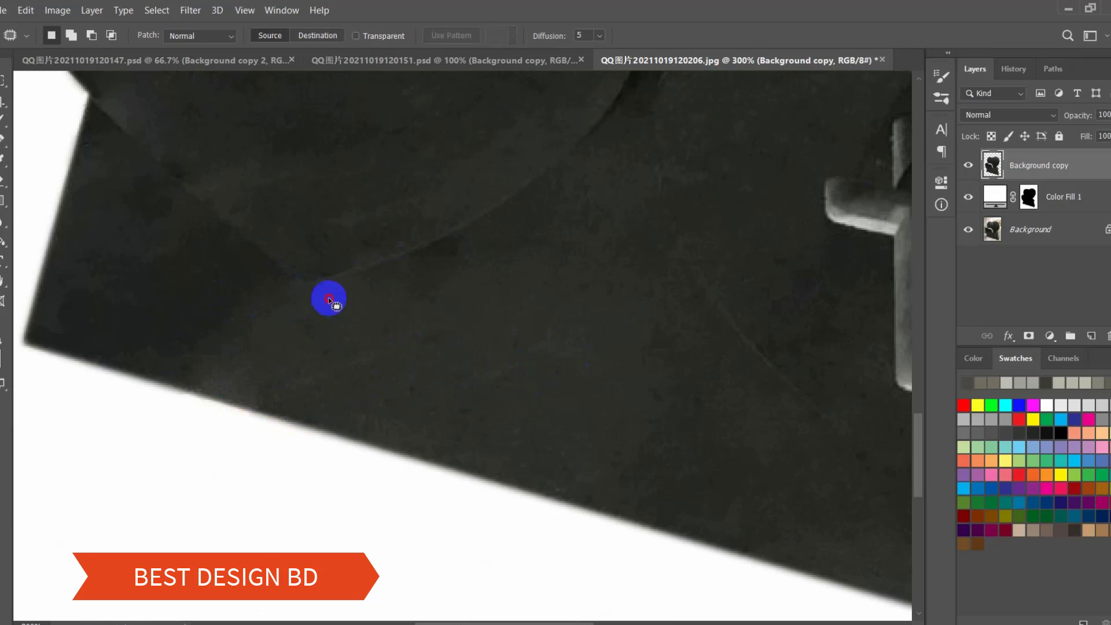
pyautogui.moveTo(257, 313)
pyautogui.mouseDown()
pyautogui.moveTo(329, 341)
pyautogui.moveTo(257, 315)
pyautogui.mouseUp()
pyautogui.moveTo(315, 318); pyautogui.dragTo(182, 284)
pyautogui.hotkey('ctrl', 'd')
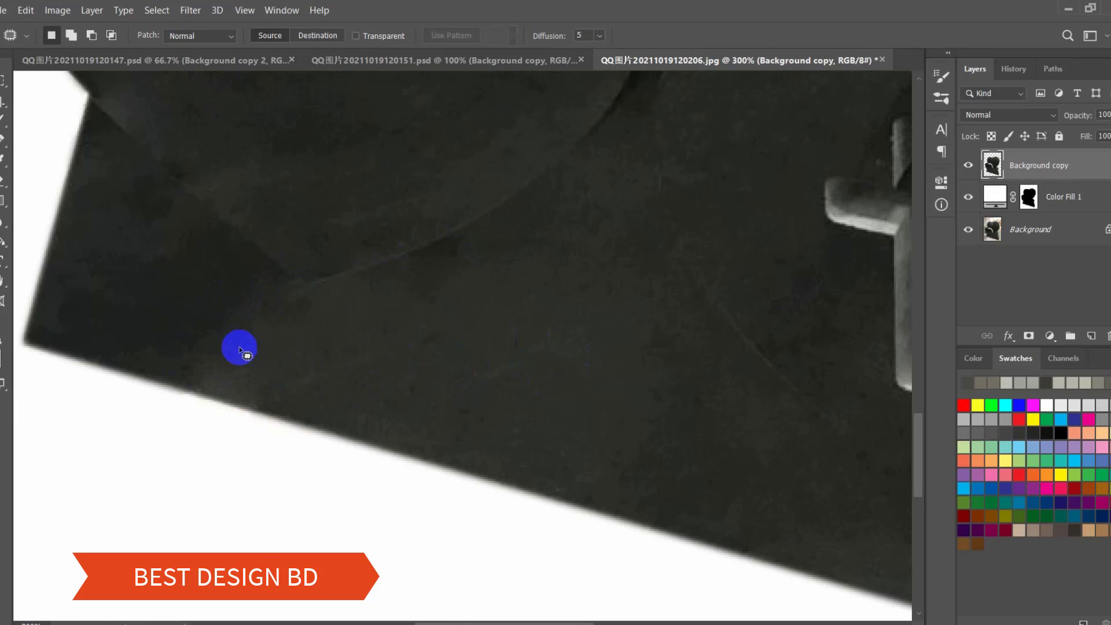
# - Even out the light patch along the base's lower left edge with stone patches from nearby
pyautogui.moveTo(231, 342)
pyautogui.mouseDown()
pyautogui.moveTo(173, 377)
pyautogui.moveTo(205, 395)
pyautogui.moveTo(285, 389)
pyautogui.moveTo(292, 348)
pyautogui.mouseUp()
pyautogui.moveTo(245, 373); pyautogui.dragTo(204, 277)
pyautogui.hotkey('ctrl', 'd')
pyautogui.moveTo(288, 345)
pyautogui.mouseDown()
pyautogui.moveTo(279, 400)
pyautogui.moveTo(360, 364)
pyautogui.mouseUp()
pyautogui.moveTo(311, 375); pyautogui.dragTo(483, 349)
pyautogui.hotkey('ctrl', 'd')
# - Patch the remaining uneven stone on the base beneath the flower-trimmed heart's lower right edge
pyautogui.scroll(1, 399, 383)
pyautogui.moveTo(323, 330)
pyautogui.mouseDown()
pyautogui.moveTo(266, 318)
pyautogui.moveTo(359, 362)
pyautogui.moveTo(341, 341)
pyautogui.mouseUp()
pyautogui.moveTo(318, 357)
pyautogui.mouseDown()
pyautogui.moveTo(518, 382)
pyautogui.moveTo(563, 446)
pyautogui.mouseUp()
pyautogui.hotkey('ctrl', 'd')
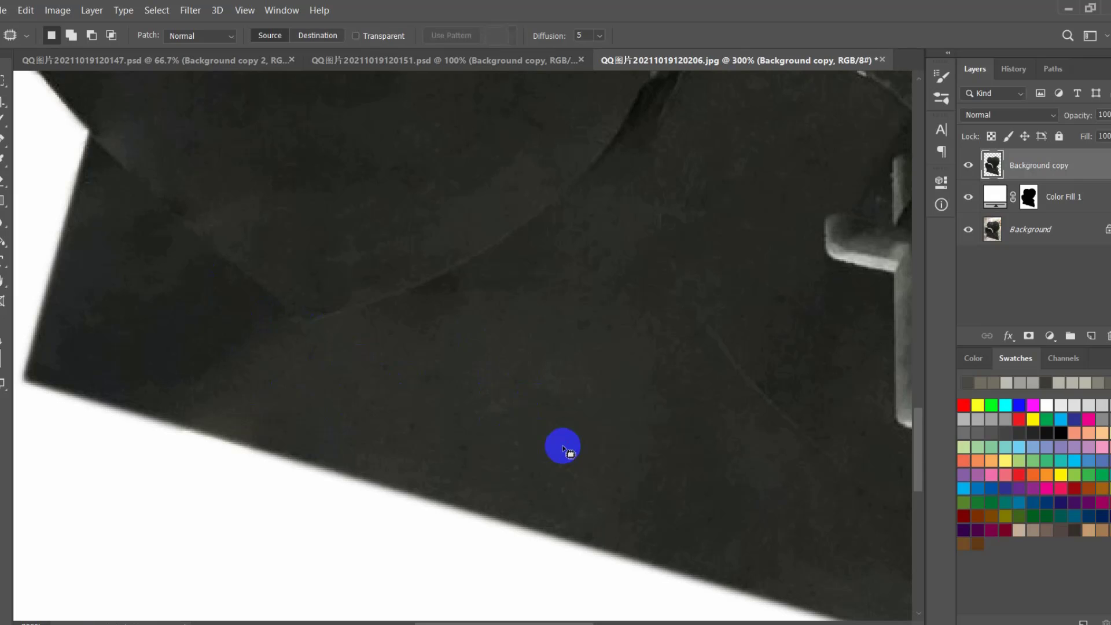
pyautogui.moveTo(444, 269)
pyautogui.mouseDown()
pyautogui.moveTo(345, 289)
pyautogui.moveTo(360, 288)
pyautogui.moveTo(314, 312)
pyautogui.moveTo(360, 336)
pyautogui.moveTo(377, 301)
pyautogui.mouseUp()
pyautogui.moveTo(350, 317); pyautogui.dragTo(339, 384)
pyautogui.hotkey('ctrl', 'd')
# - Patch out the smudges along the flower-trimmed heart's lower left edge with clean stone from the heart's face
pyautogui.moveTo(361, 346); pyautogui.dragTo(553, 438)
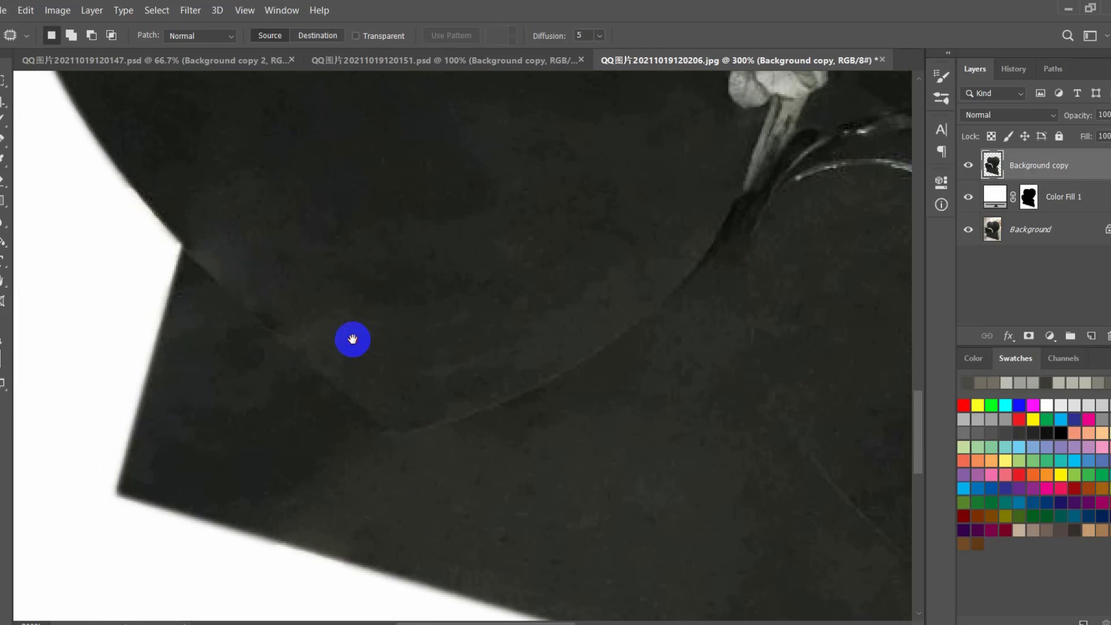
pyautogui.moveTo(261, 306)
pyautogui.mouseDown()
pyautogui.moveTo(268, 330)
pyautogui.moveTo(330, 338)
pyautogui.moveTo(278, 315)
pyautogui.mouseUp()
pyautogui.moveTo(315, 331); pyautogui.dragTo(329, 289)
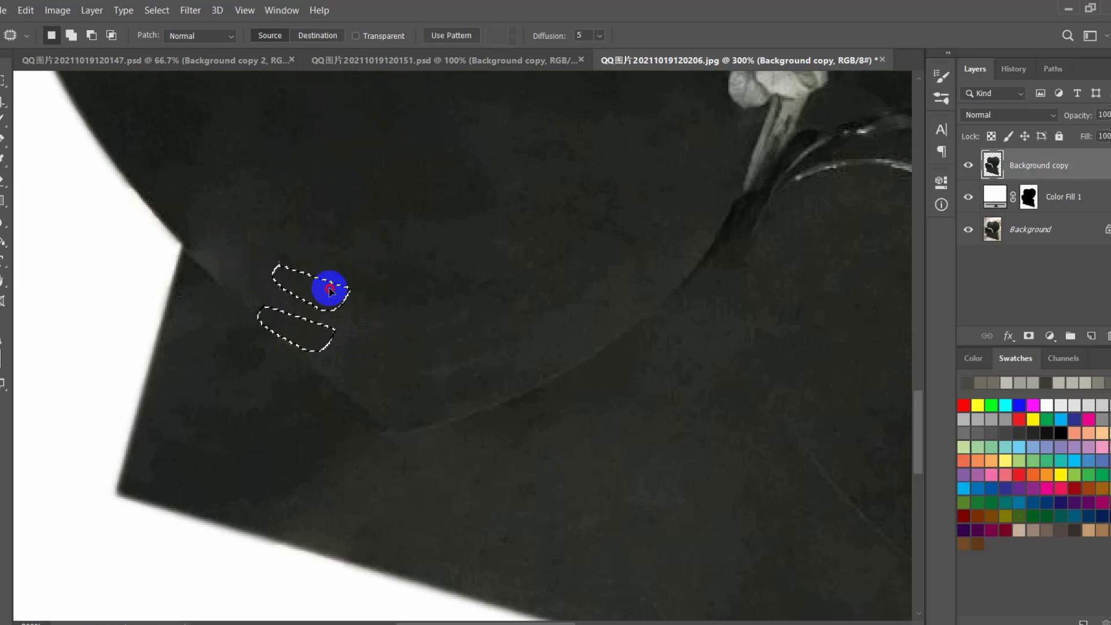
pyautogui.hotkey('ctrl', 'd')
pyautogui.moveTo(371, 385); pyautogui.dragTo(321, 440)
pyautogui.moveTo(421, 362); pyautogui.dragTo(328, 397)
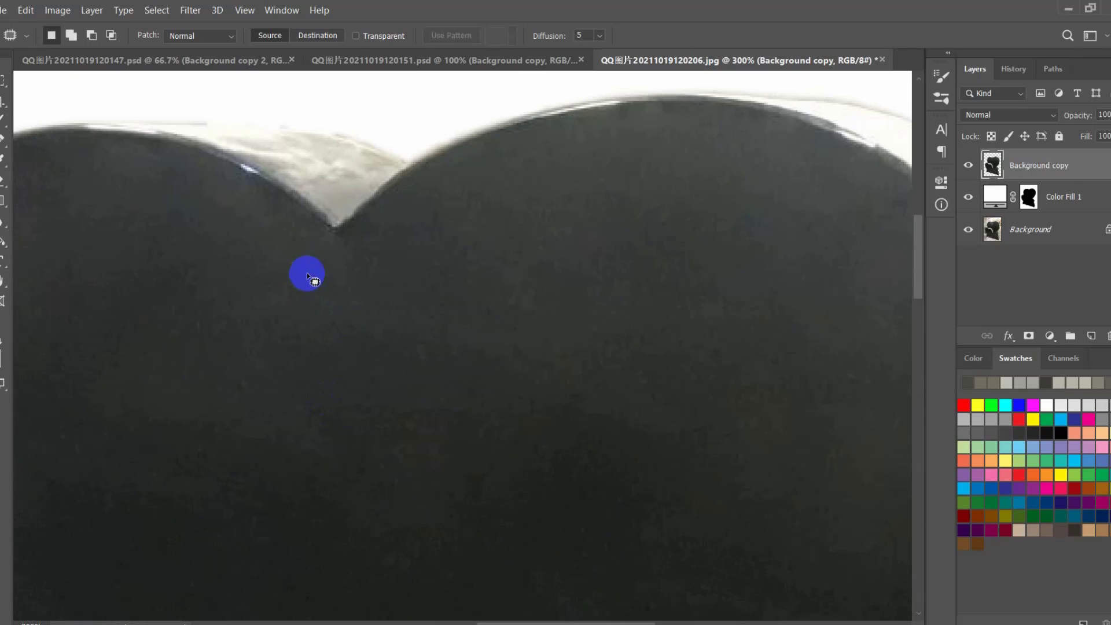
# - Patch the uneven tone on the flower-trimmed heart near its lower tip
pyautogui.hotkey('ctrl', '-')
pyautogui.hotkey('ctrl', '-')
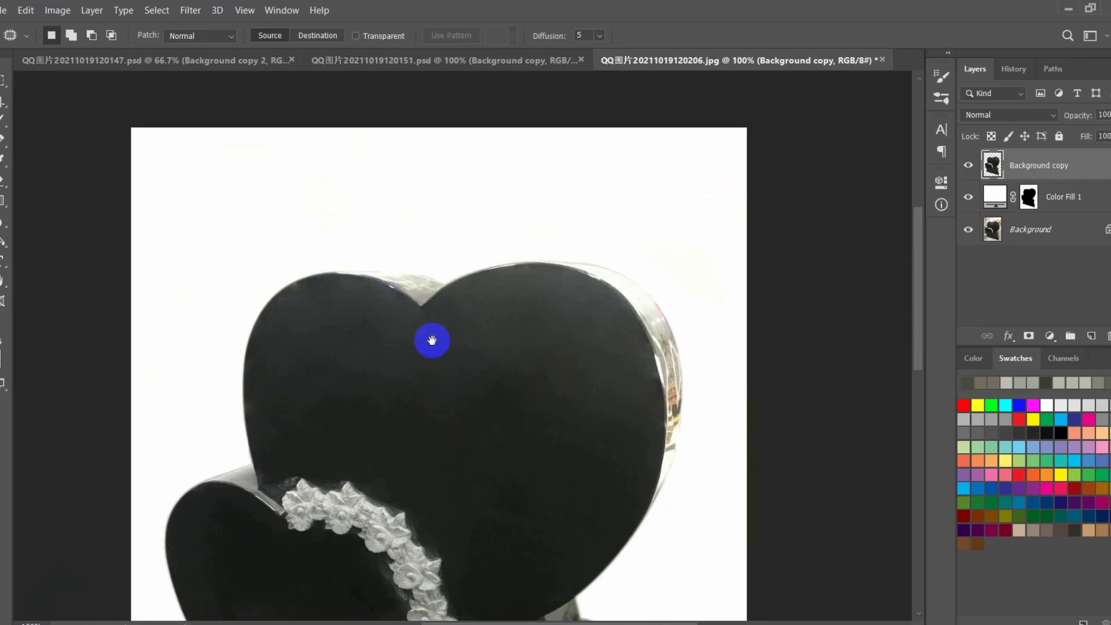
pyautogui.moveTo(543, 526); pyautogui.dragTo(399, 305)
pyautogui.moveTo(185, 368)
pyautogui.mouseDown()
pyautogui.moveTo(168, 377)
pyautogui.moveTo(206, 364)
pyautogui.mouseUp()
pyautogui.hotkey('ctrl', 'd')
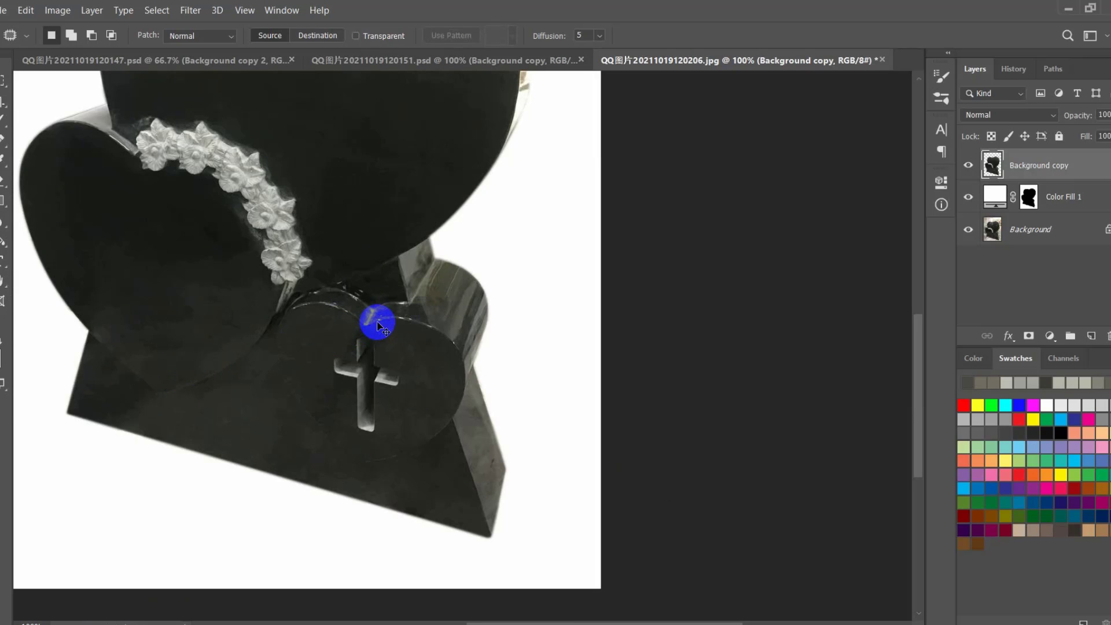
# - Blend out the thin light streaks on the cross heart's curved side with the Clone Stamp at 47% opacity and 49% flow
pyautogui.scroll(4, 377, 321)
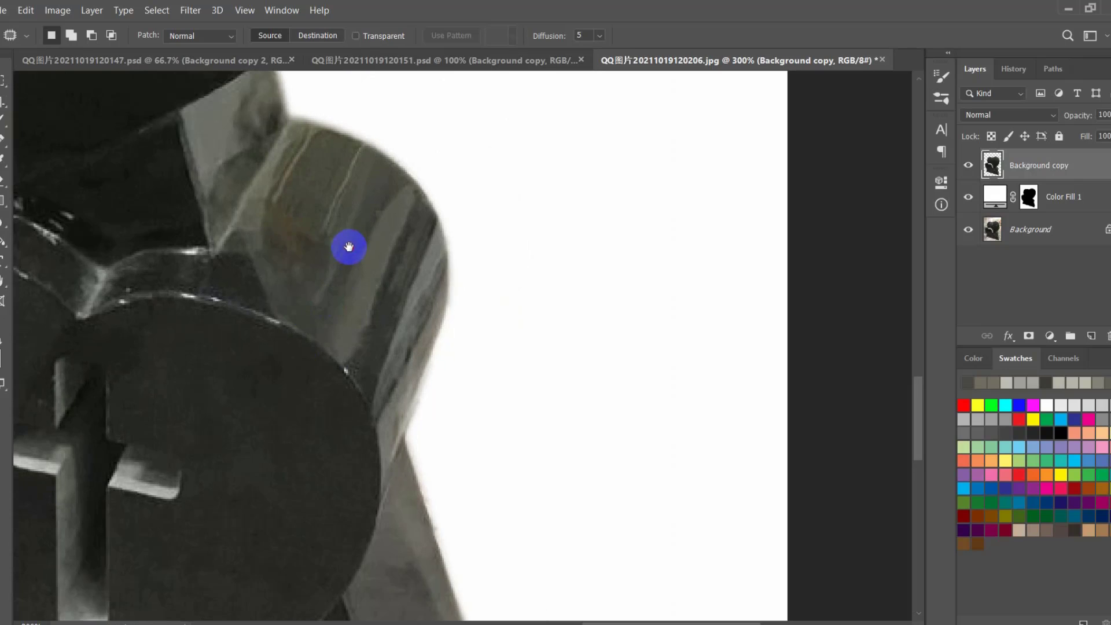
pyautogui.moveTo(349, 247); pyautogui.dragTo(332, 252)
pyautogui.click(3, 140)
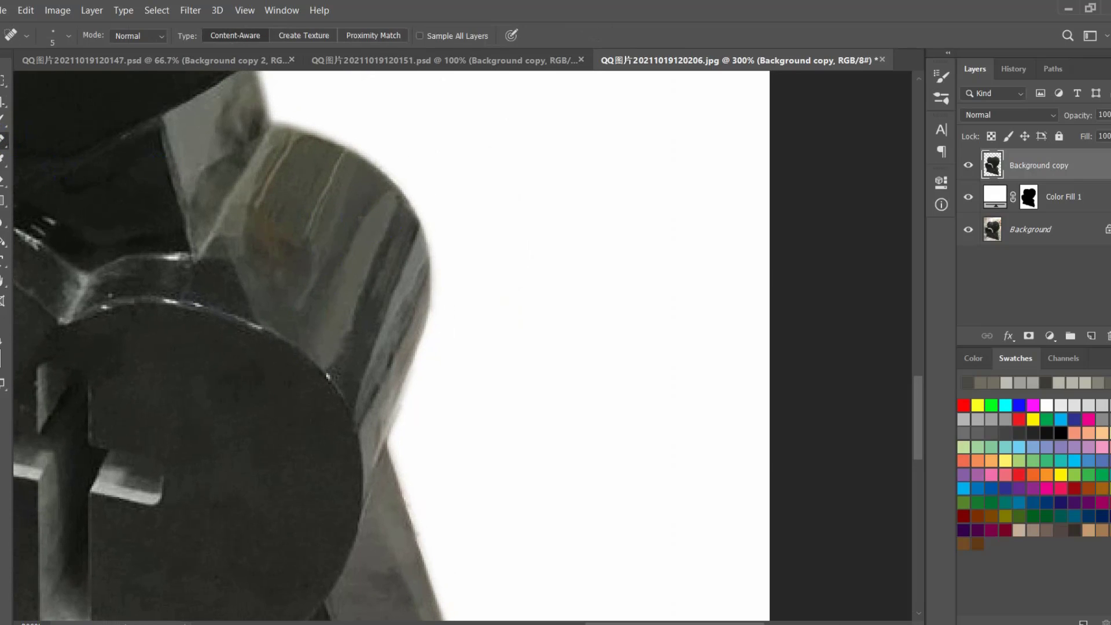
pyautogui.press('s')
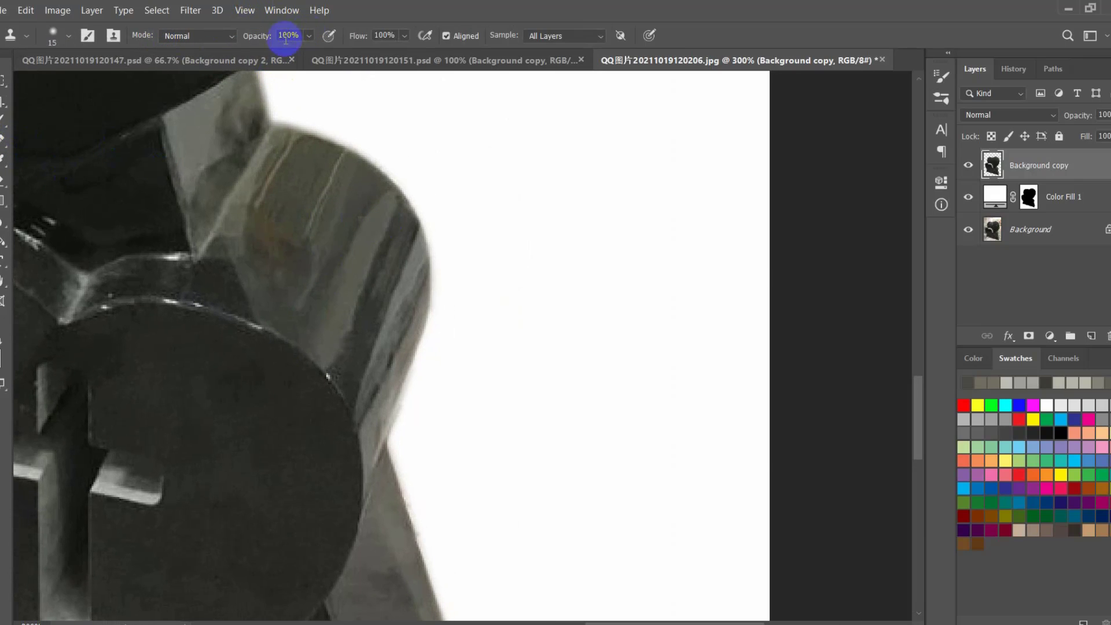
pyautogui.moveTo(243, 38)
pyautogui.mouseDown()
pyautogui.moveTo(229, 37)
pyautogui.moveTo(256, 40)
pyautogui.mouseUp()
pyautogui.keyDown('alt'); pyautogui.click(299, 185); pyautogui.keyUp('alt')
pyautogui.moveTo(333, 170); pyautogui.dragTo(315, 222)
pyautogui.moveTo(255, 37); pyautogui.dragTo(267, 37)
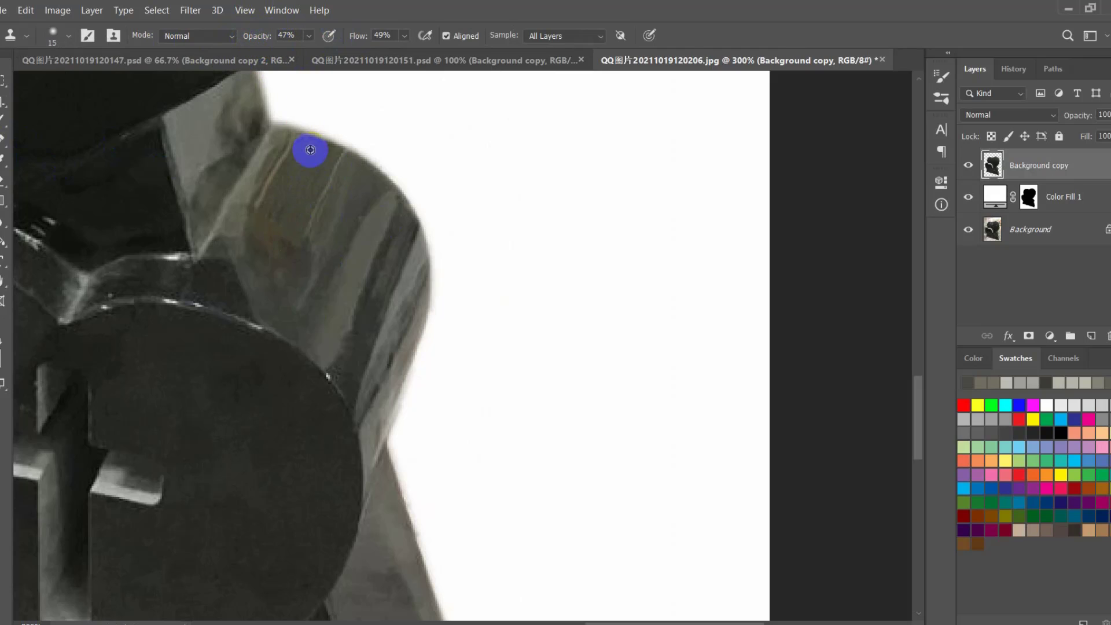
pyautogui.moveTo(331, 162); pyautogui.dragTo(317, 220)
pyautogui.moveTo(330, 174); pyautogui.dragTo(303, 247)
pyautogui.moveTo(329, 192); pyautogui.dragTo(309, 270)
pyautogui.moveTo(335, 197); pyautogui.dragTo(305, 285)
# - Clone neighbouring stone over the brown reflection on the inner part of the cross heart's curved side
pyautogui.keyDown('alt'); pyautogui.click(313, 201); pyautogui.keyUp('alt')
pyautogui.moveTo(308, 233); pyautogui.dragTo(286, 270)
pyautogui.moveTo(287, 213)
pyautogui.mouseDown()
pyautogui.moveTo(270, 258)
pyautogui.moveTo(265, 231)
pyautogui.moveTo(252, 262)
pyautogui.moveTo(273, 292)
pyautogui.mouseUp()
pyautogui.keyDown('alt'); pyautogui.click(286, 200); pyautogui.keyUp('alt')
pyautogui.keyDown('alt'); pyautogui.click(291, 221); pyautogui.keyUp('alt')
pyautogui.moveTo(304, 257)
pyautogui.mouseDown()
pyautogui.moveTo(296, 306)
pyautogui.moveTo(324, 283)
pyautogui.mouseUp()
# - Blend the light and dark stripes across the middle of the cross heart's curved side with cloned stone
pyautogui.keyDown('alt'); pyautogui.click(341, 242); pyautogui.keyUp('alt')
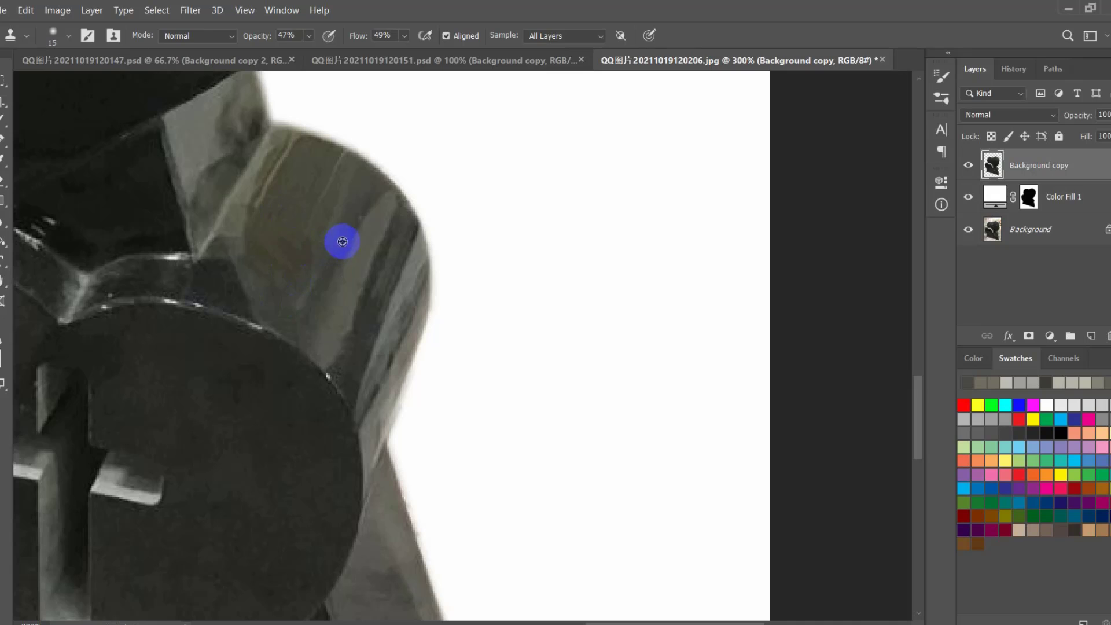
pyautogui.moveTo(365, 202); pyautogui.dragTo(351, 245)
pyautogui.moveTo(373, 197); pyautogui.dragTo(347, 268)
pyautogui.moveTo(367, 232); pyautogui.dragTo(347, 285)
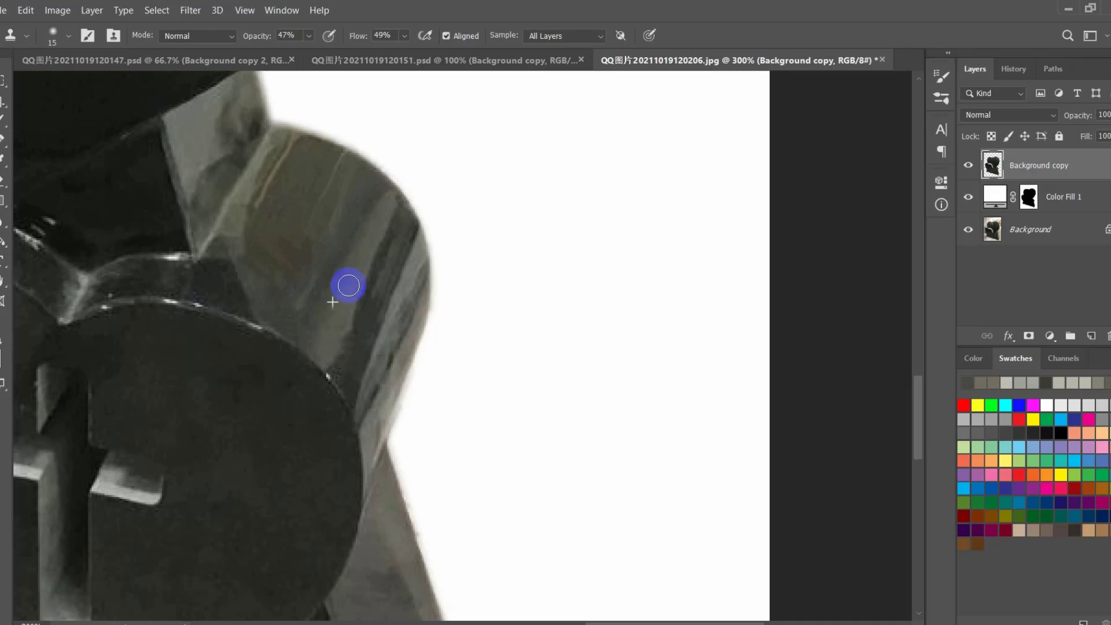
pyautogui.moveTo(396, 198); pyautogui.dragTo(390, 232)
pyautogui.moveTo(387, 205); pyautogui.dragTo(377, 283)
pyautogui.moveTo(380, 239)
pyautogui.mouseDown()
pyautogui.moveTo(358, 309)
pyautogui.moveTo(318, 316)
pyautogui.mouseUp()
# - Soften the remaining stripes on the curved side down to the cross heart's front edge with cloned stone
pyautogui.keyDown('alt'); pyautogui.click(359, 216); pyautogui.keyUp('alt')
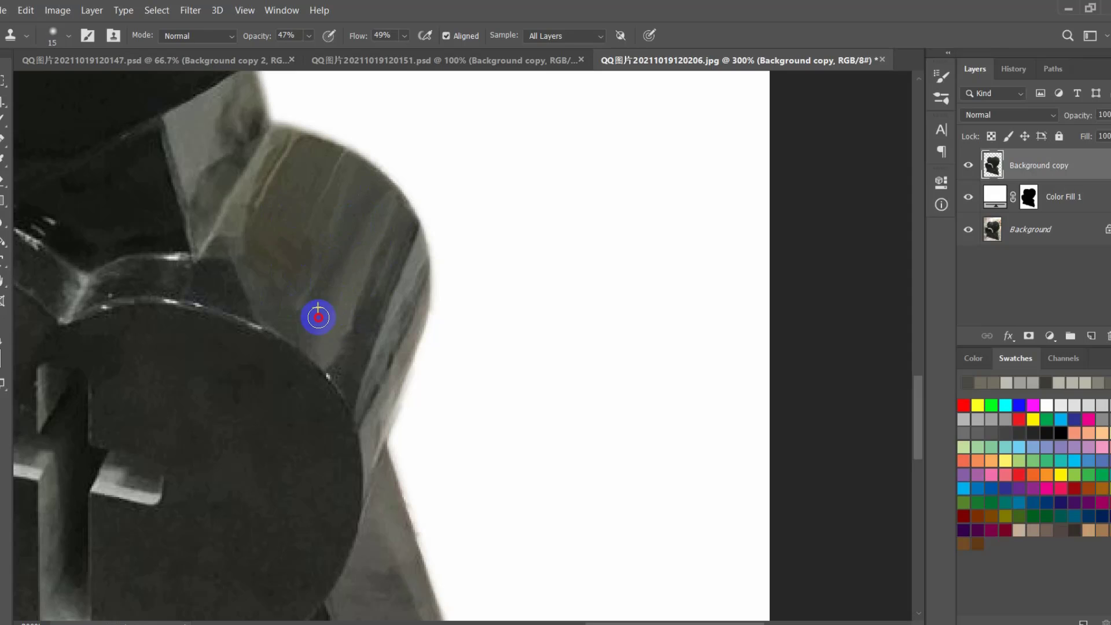
pyautogui.moveTo(345, 206); pyautogui.dragTo(318, 271)
pyautogui.moveTo(318, 271); pyautogui.dragTo(344, 193)
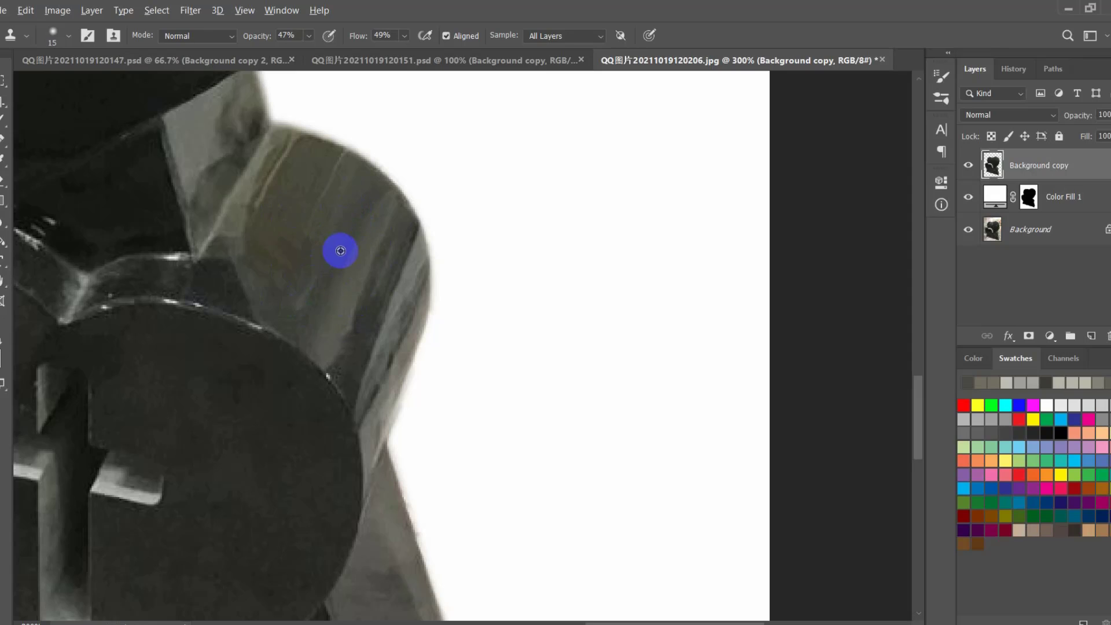
pyautogui.keyDown('alt'); pyautogui.click(354, 348); pyautogui.keyUp('alt')
pyautogui.moveTo(358, 321)
pyautogui.mouseDown()
pyautogui.moveTo(342, 350)
pyautogui.moveTo(369, 375)
pyautogui.mouseUp()
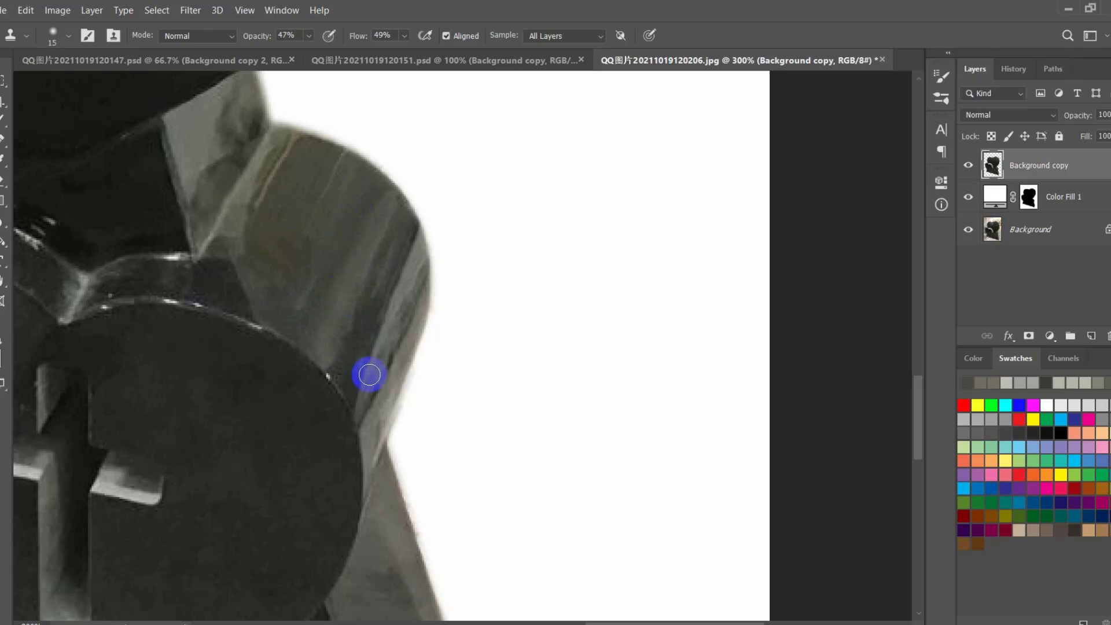
pyautogui.moveTo(362, 336)
pyautogui.mouseDown()
pyautogui.moveTo(337, 366)
pyautogui.moveTo(355, 352)
pyautogui.moveTo(370, 276)
pyautogui.moveTo(356, 301)
pyautogui.moveTo(342, 273)
pyautogui.moveTo(310, 327)
pyautogui.moveTo(323, 349)
pyautogui.moveTo(286, 293)
pyautogui.moveTo(314, 233)
pyautogui.moveTo(316, 243)
pyautogui.mouseUp()
# - Clone out the orange streak along the inner edge of the cross heart's curved side, undoing the last stroke
pyautogui.keyDown('alt'); pyautogui.click(358, 318); pyautogui.keyUp('alt')
pyautogui.keyDown('alt'); pyautogui.click(323, 280); pyautogui.keyUp('alt')
pyautogui.keyDown('alt'); pyautogui.click(295, 309); pyautogui.keyUp('alt')
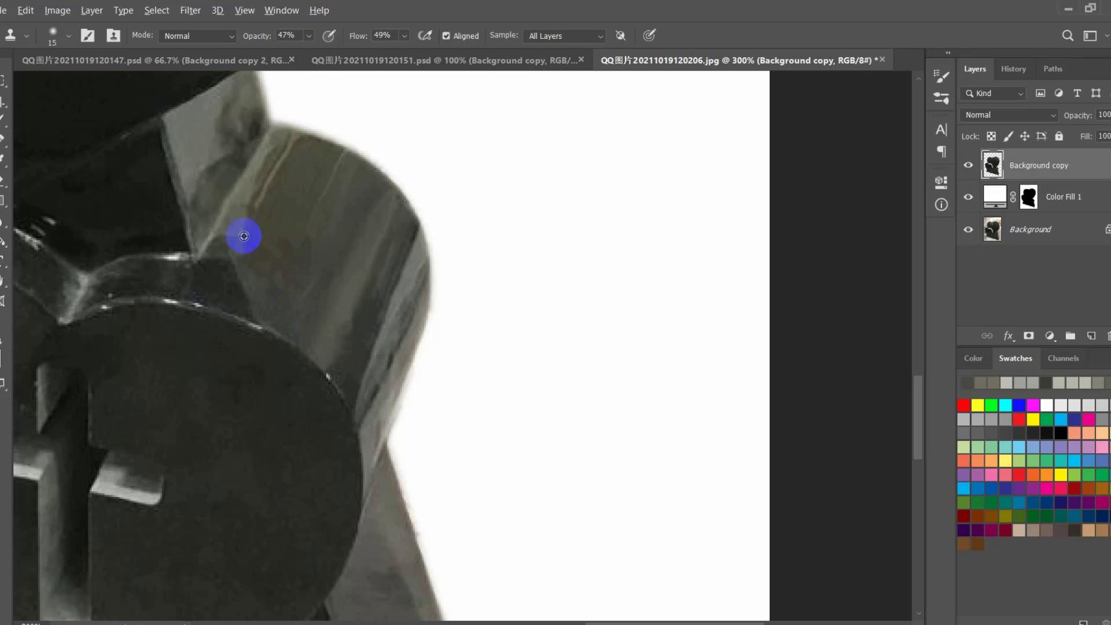
pyautogui.moveTo(284, 152)
pyautogui.mouseDown()
pyautogui.moveTo(229, 241)
pyautogui.moveTo(241, 295)
pyautogui.mouseUp()
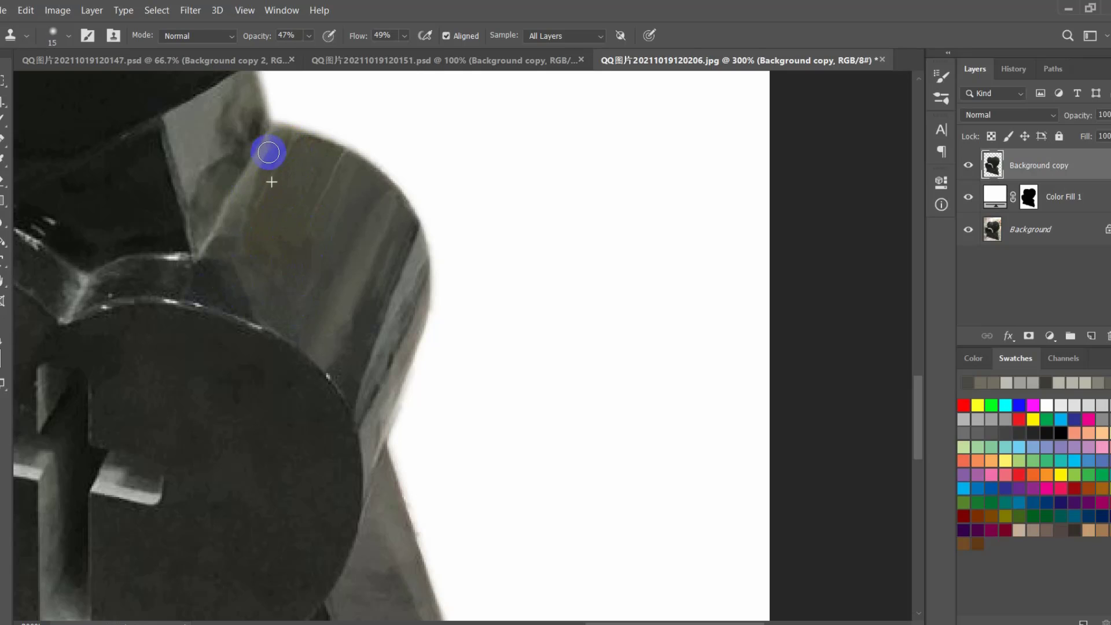
pyautogui.hotkey('ctrl', 'z')
# - Clone over the dark and light streaks near the upper outer edge of the cross heart's curved side
pyautogui.scroll(-1, 382, 359)
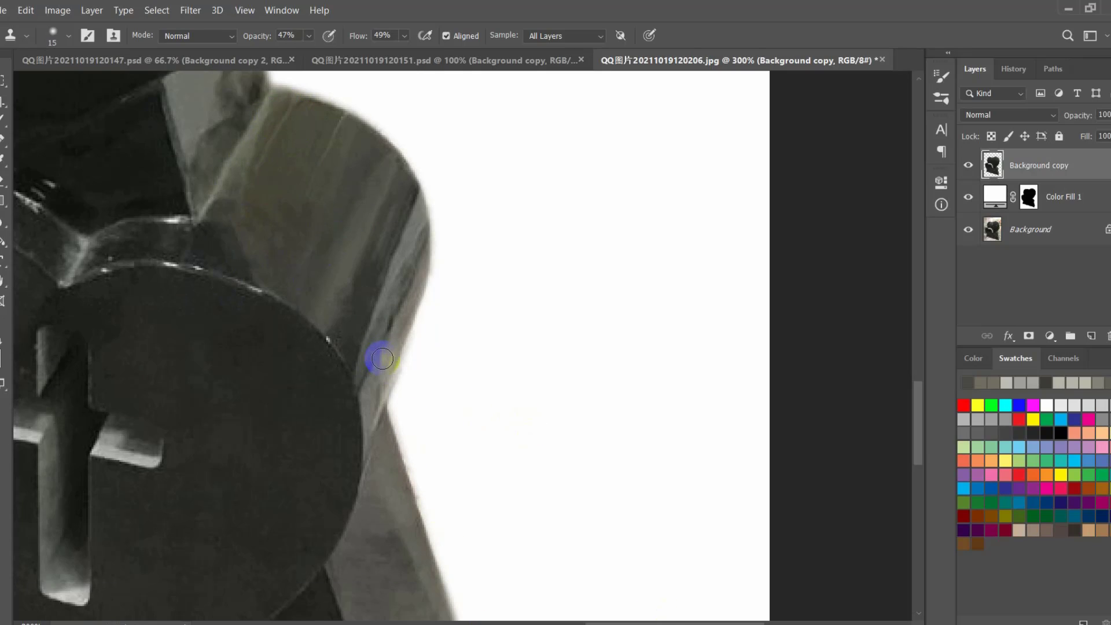
pyautogui.keyDown('alt'); pyautogui.click(362, 289); pyautogui.keyUp('alt')
pyautogui.moveTo(369, 274); pyautogui.dragTo(392, 202)
pyautogui.keyDown('alt'); pyautogui.click(384, 248); pyautogui.keyUp('alt')
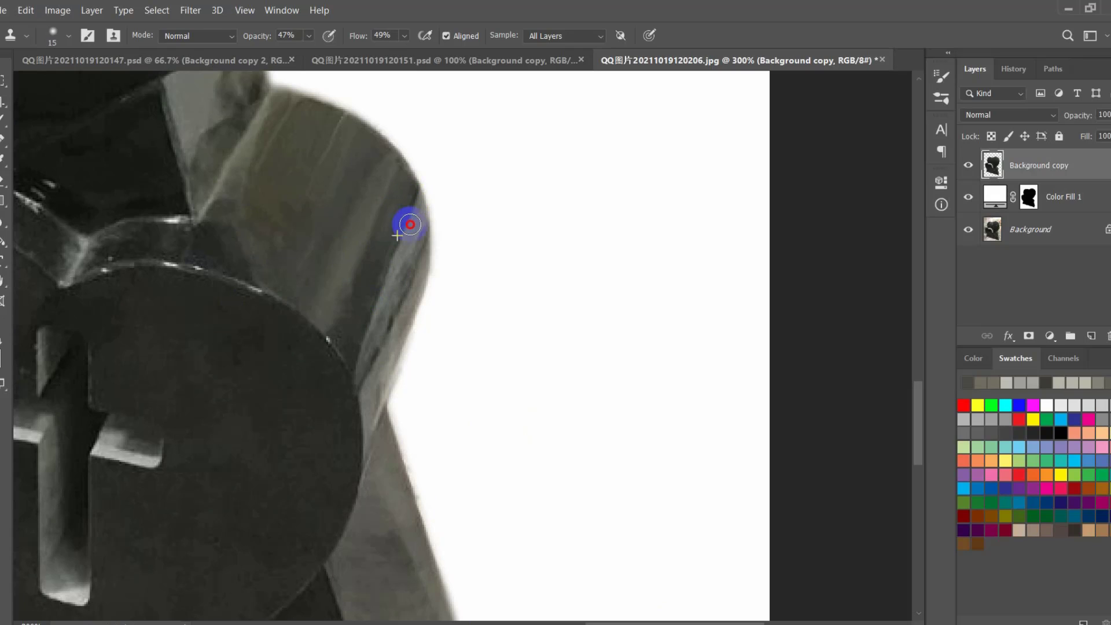
pyautogui.moveTo(388, 283)
pyautogui.mouseDown()
pyautogui.moveTo(393, 221)
pyautogui.moveTo(394, 301)
pyautogui.moveTo(392, 236)
pyautogui.mouseUp()
pyautogui.keyDown('alt'); pyautogui.click(386, 249); pyautogui.keyUp('alt')
pyautogui.moveTo(385, 289)
pyautogui.mouseDown()
pyautogui.moveTo(376, 336)
pyautogui.moveTo(372, 284)
pyautogui.mouseUp()
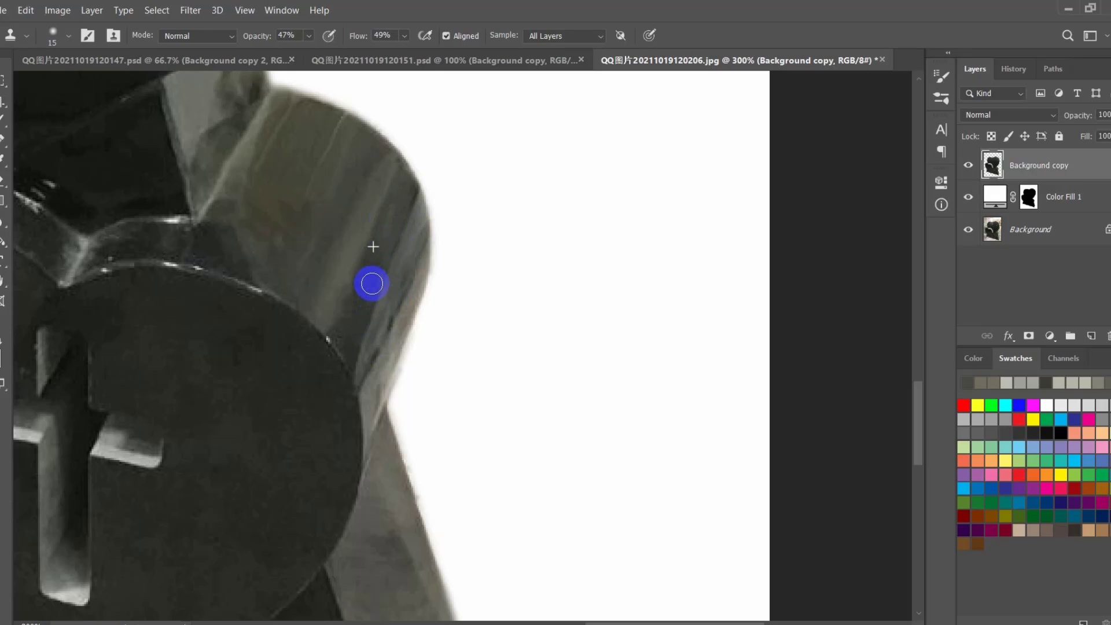
# - Clone stone over the light and dark streaks along the middle and outer part of the cross heart's curved side
pyautogui.keyDown('alt'); pyautogui.click(365, 342); pyautogui.keyUp('alt')
pyautogui.moveTo(363, 360); pyautogui.dragTo(375, 326)
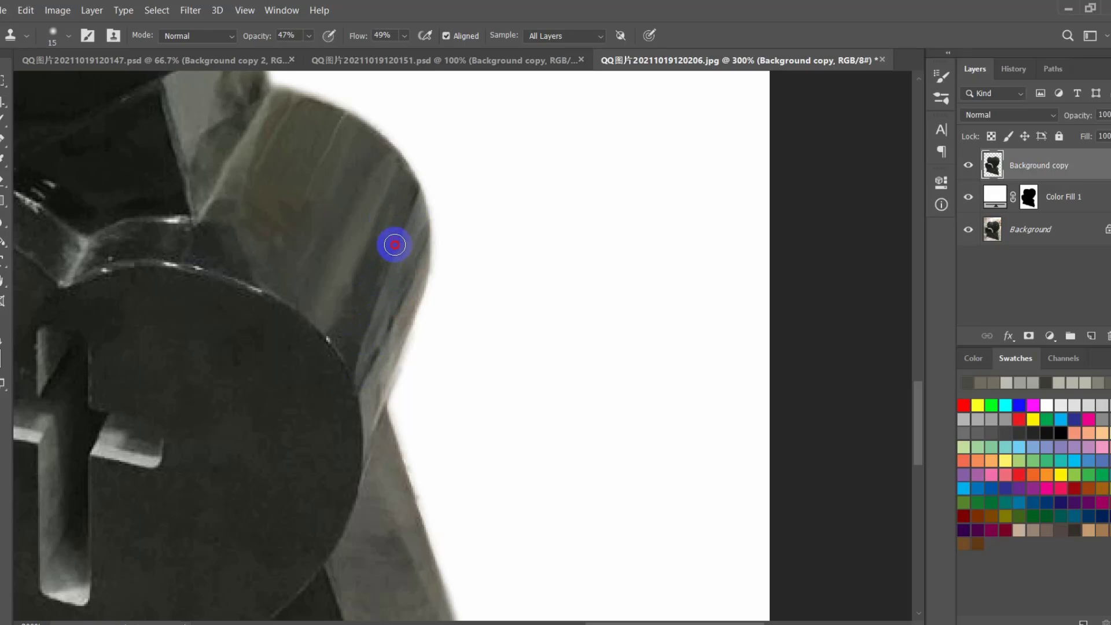
pyautogui.keyDown('alt'); pyautogui.click(405, 218); pyautogui.keyUp('alt')
pyautogui.moveTo(387, 265); pyautogui.dragTo(382, 288)
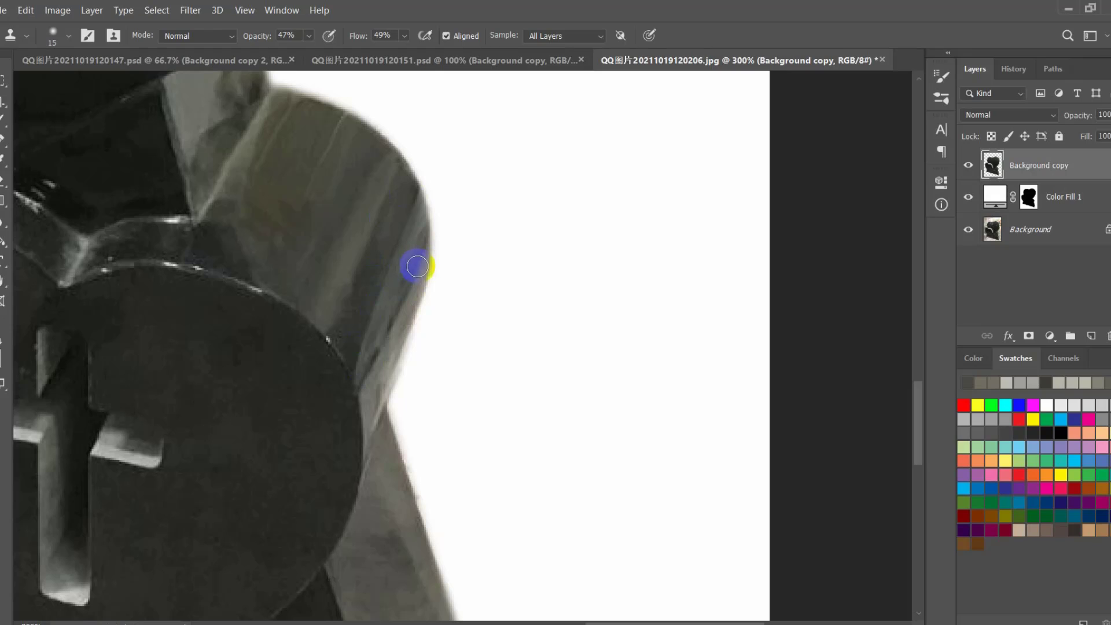
# - Blend the streaks on the lower part of the cross heart's curved side near its front edge with cloned stone
pyautogui.scroll(-2, 387, 338)
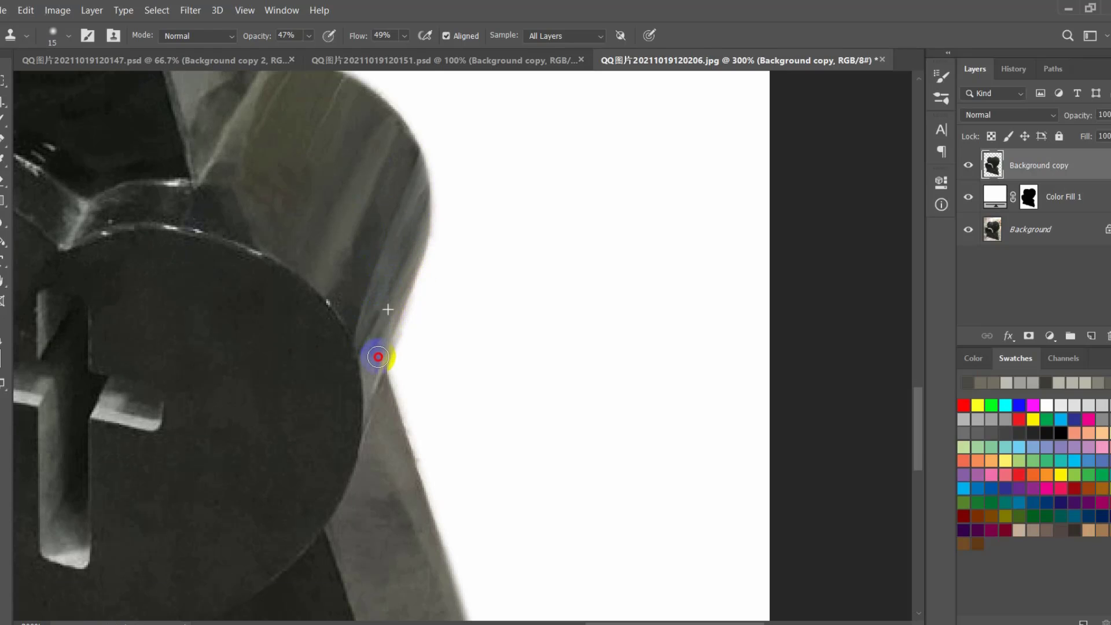
pyautogui.moveTo(369, 325); pyautogui.dragTo(365, 338)
pyautogui.keyDown('alt'); pyautogui.click(387, 218); pyautogui.keyUp('alt')
pyautogui.moveTo(354, 263); pyautogui.dragTo(355, 281)
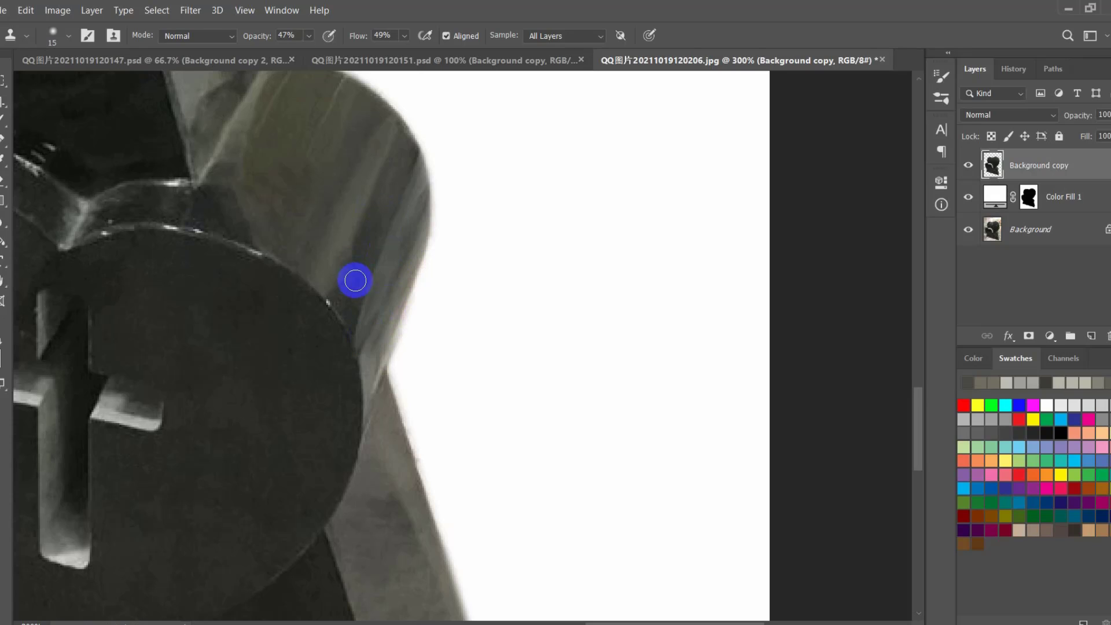
pyautogui.moveTo(357, 328); pyautogui.dragTo(360, 236)
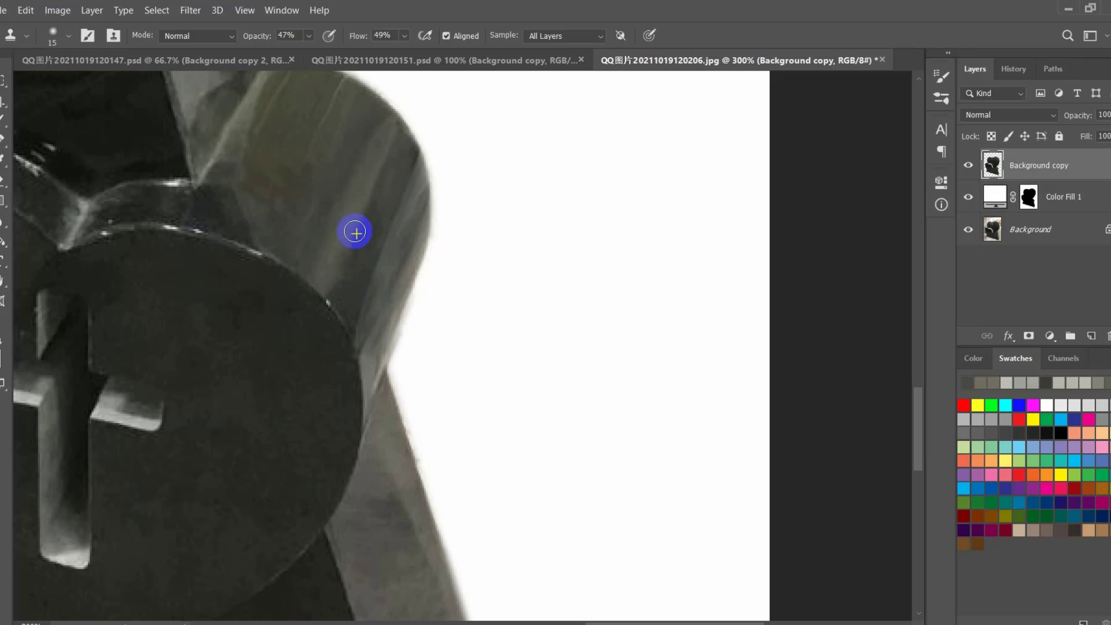
pyautogui.moveTo(355, 231); pyautogui.dragTo(363, 204)
# - Remove the white marks above the cross heart's left lobe and along its rear edge with the Spot Healing Brush, enlarging it to 7
pyautogui.moveTo(151, 253); pyautogui.dragTo(322, 319)
pyautogui.press('j')
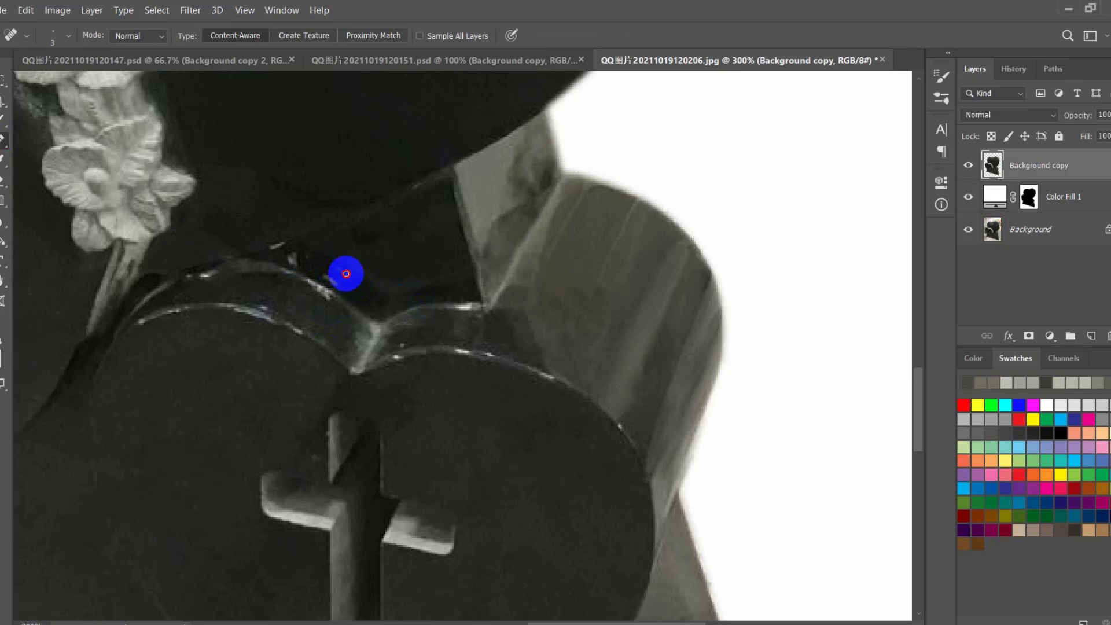
pyautogui.moveTo(346, 274); pyautogui.dragTo(330, 265)
pyautogui.press(']')
pyautogui.press(']')
pyautogui.press(']')
pyautogui.press(']')
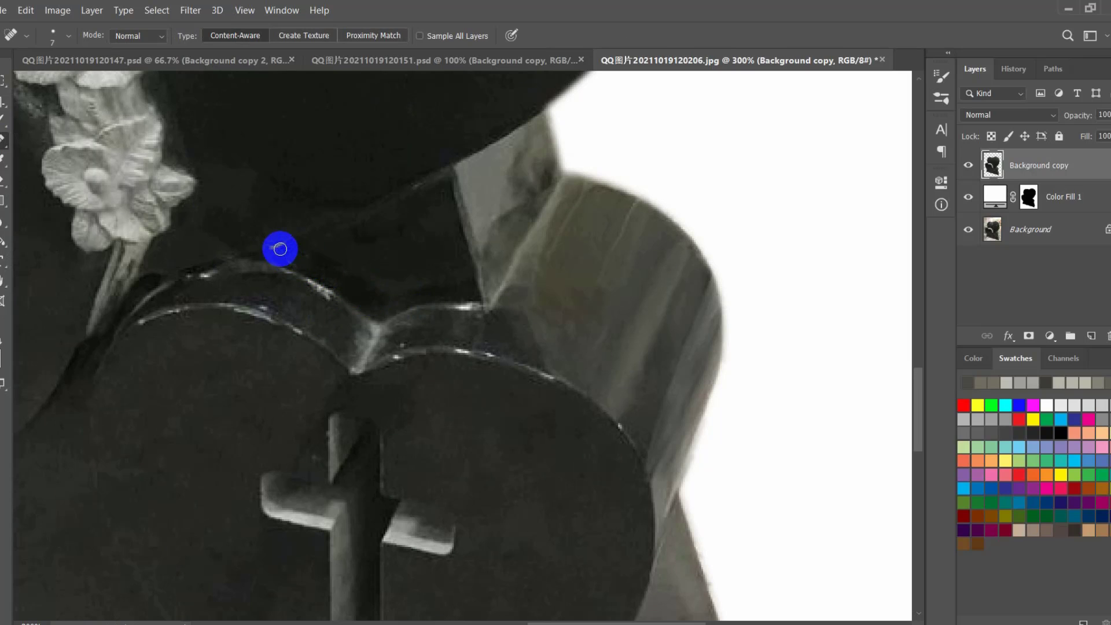
pyautogui.click(468, 312)
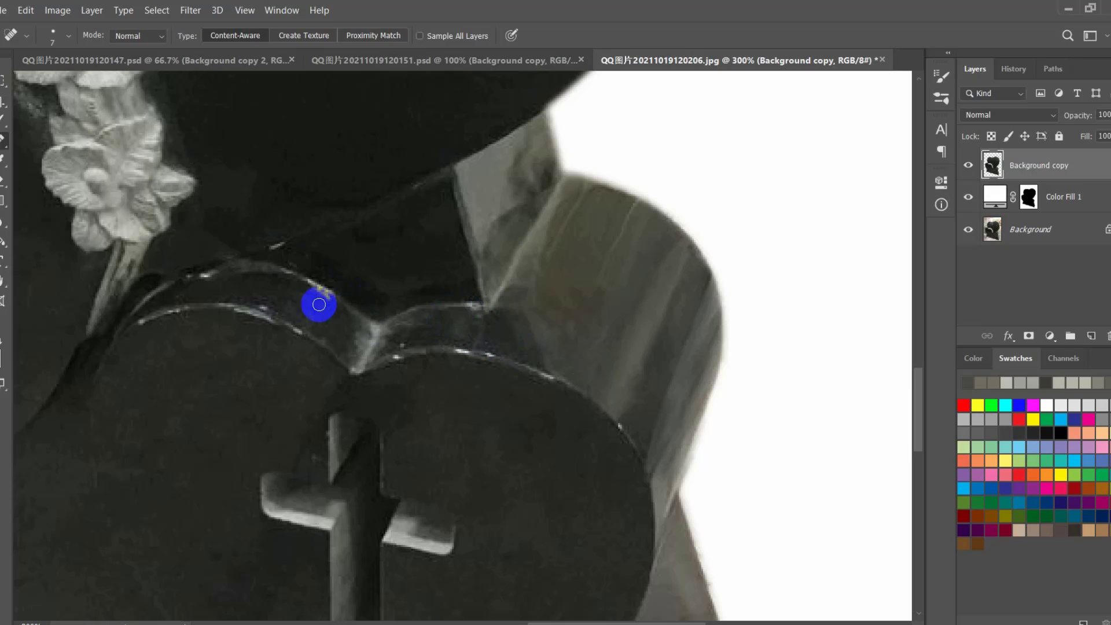
pyautogui.click(326, 301)
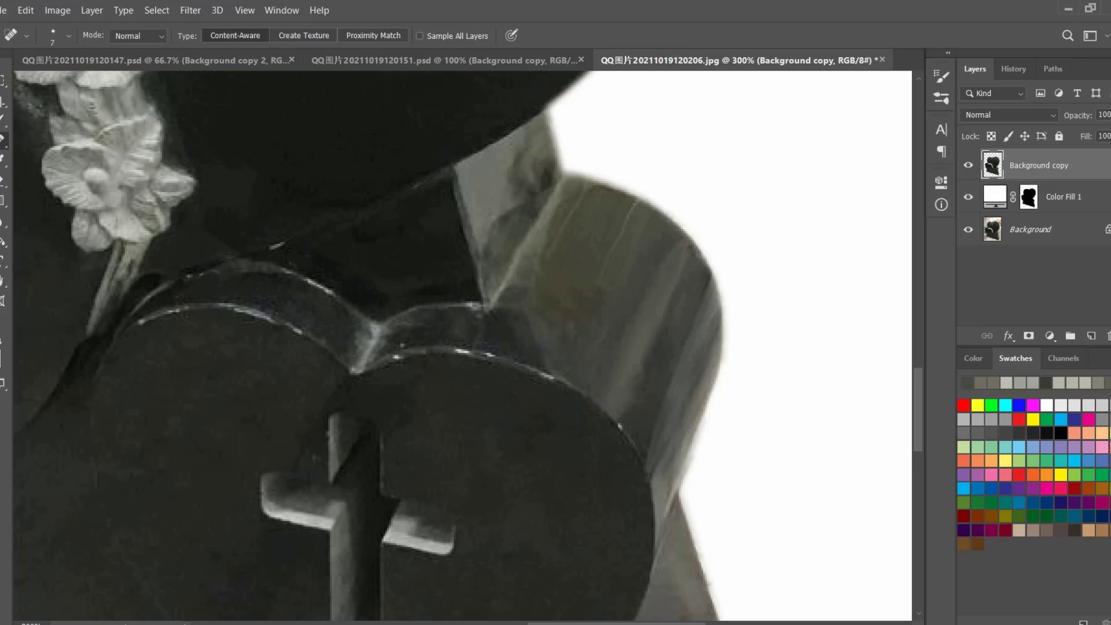
# - Tone down the bright specks along the cross heart's front and rear rims with the Clone Stamp at brush size 6
pyautogui.press('s')
pyautogui.press('[')
pyautogui.press('[')
pyautogui.press('[')
pyautogui.press('[')
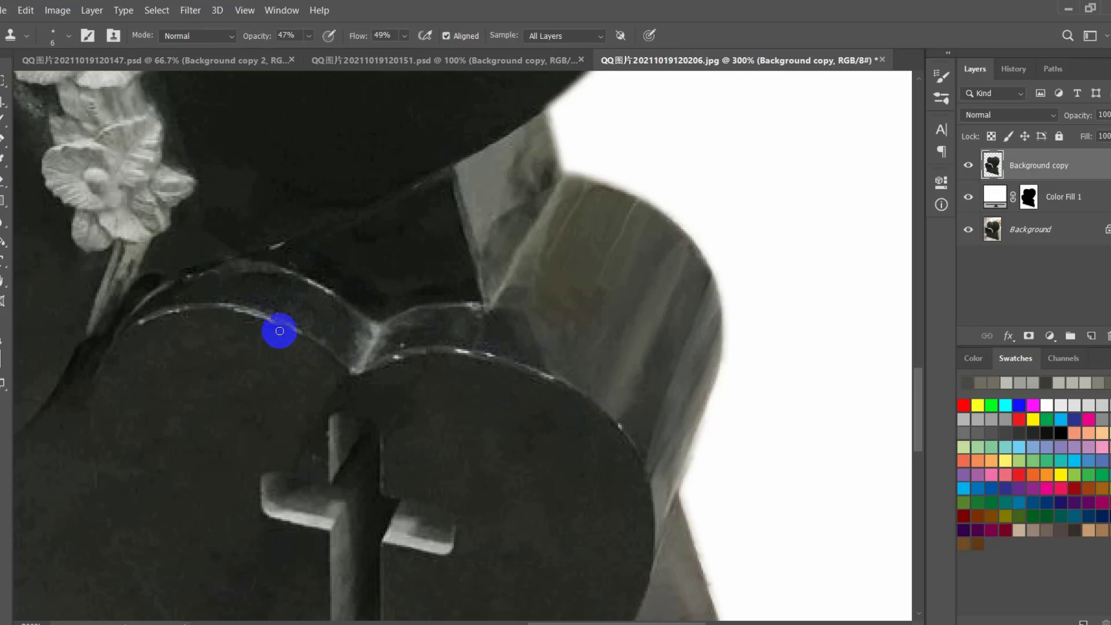
pyautogui.moveTo(249, 317)
pyautogui.mouseDown()
pyautogui.moveTo(260, 322)
pyautogui.moveTo(218, 314)
pyautogui.moveTo(273, 322)
pyautogui.moveTo(197, 327)
pyautogui.moveTo(172, 312)
pyautogui.moveTo(193, 318)
pyautogui.moveTo(141, 322)
pyautogui.moveTo(202, 313)
pyautogui.mouseUp()
pyautogui.moveTo(301, 285)
pyautogui.mouseDown()
pyautogui.moveTo(332, 299)
pyautogui.moveTo(303, 279)
pyautogui.mouseUp()
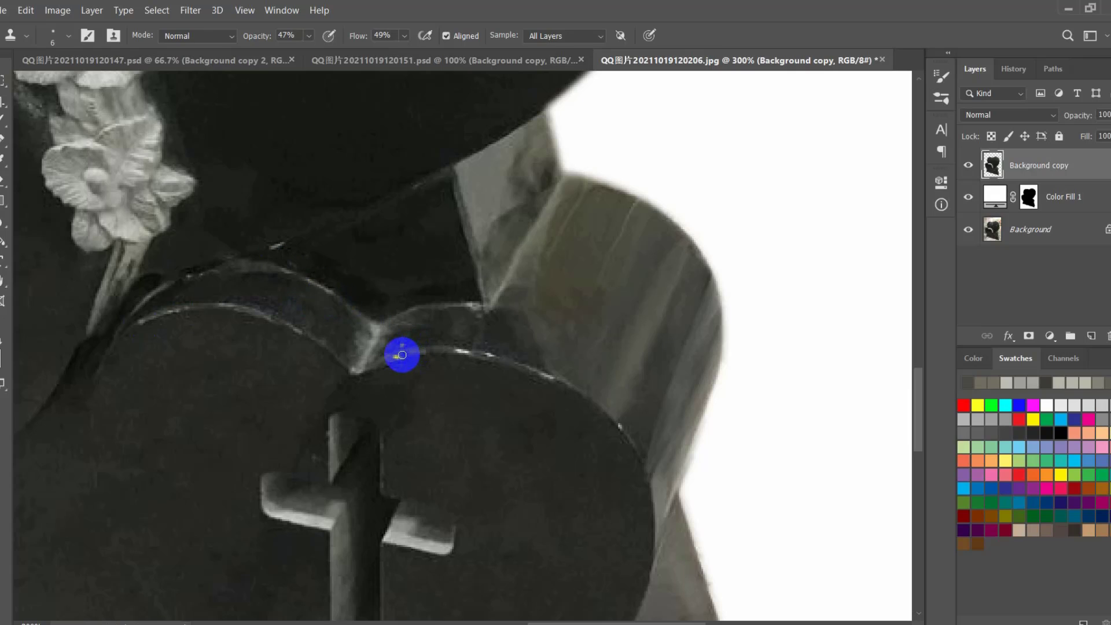
pyautogui.moveTo(392, 361)
pyautogui.mouseDown()
pyautogui.moveTo(491, 359)
pyautogui.moveTo(456, 349)
pyautogui.moveTo(478, 352)
pyautogui.moveTo(446, 350)
pyautogui.moveTo(488, 355)
pyautogui.moveTo(562, 388)
pyautogui.moveTo(549, 380)
pyautogui.mouseUp()
pyautogui.moveTo(619, 429); pyautogui.dragTo(624, 435)
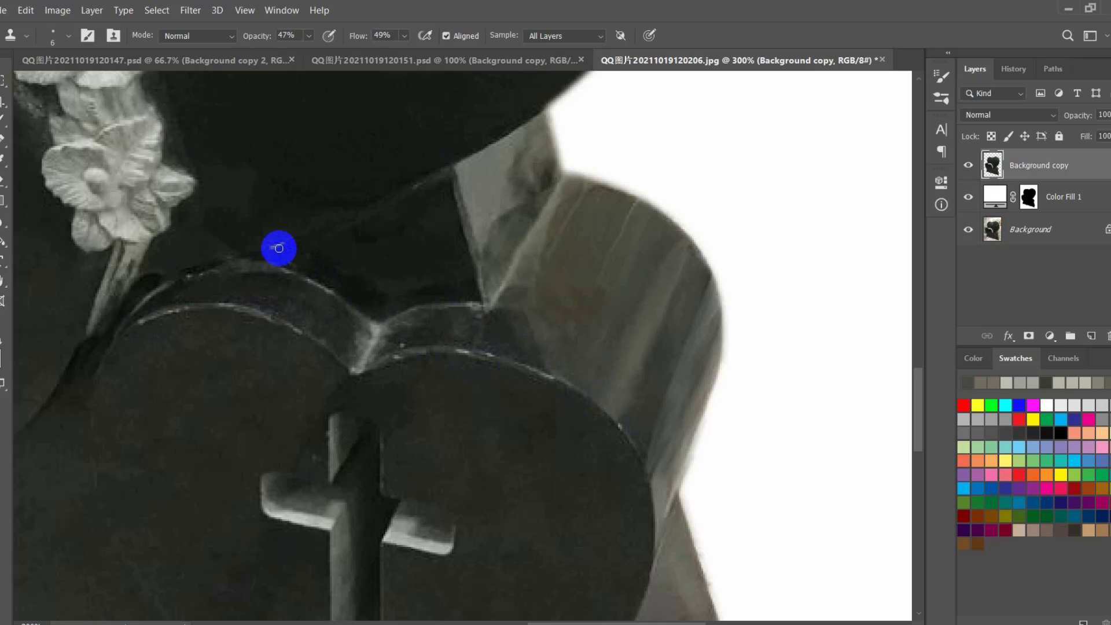
# - Clone dark stone around the small white mark above the cross heart's left lobe and along that lobe's rear edge
pyautogui.moveTo(298, 243); pyautogui.dragTo(307, 242)
pyautogui.keyDown('alt'); pyautogui.click(187, 280); pyautogui.keyUp('alt')
pyautogui.moveTo(210, 270); pyautogui.dragTo(234, 271)
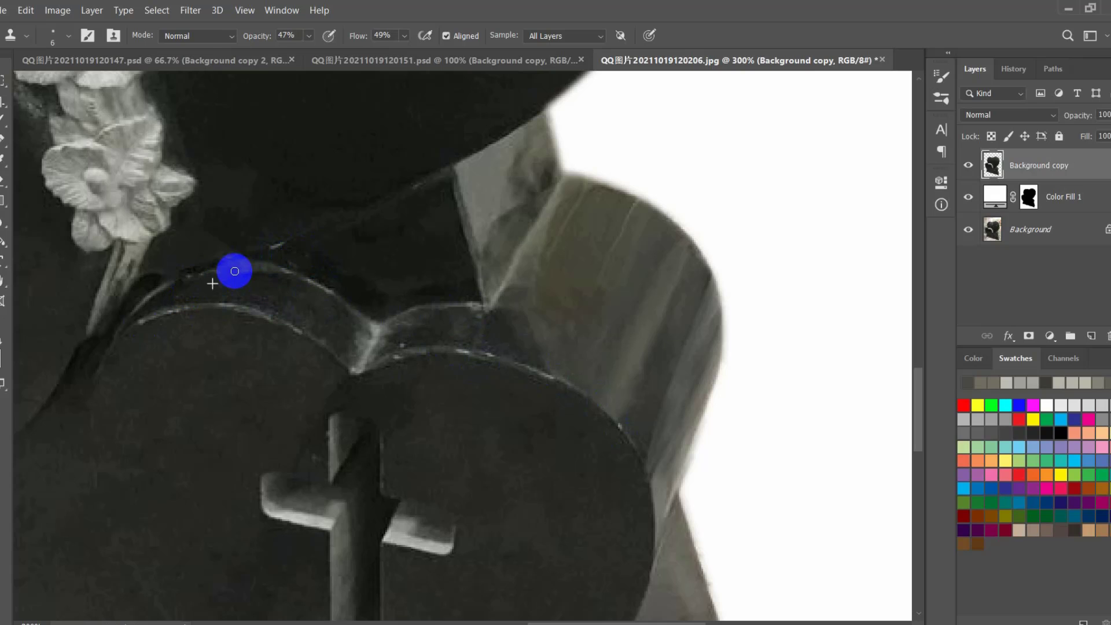
# - Clone out the bright highlight on the large heart's left lobe edge beside the notch, using brush size 20
pyautogui.moveTo(214, 375); pyautogui.dragTo(254, 157)
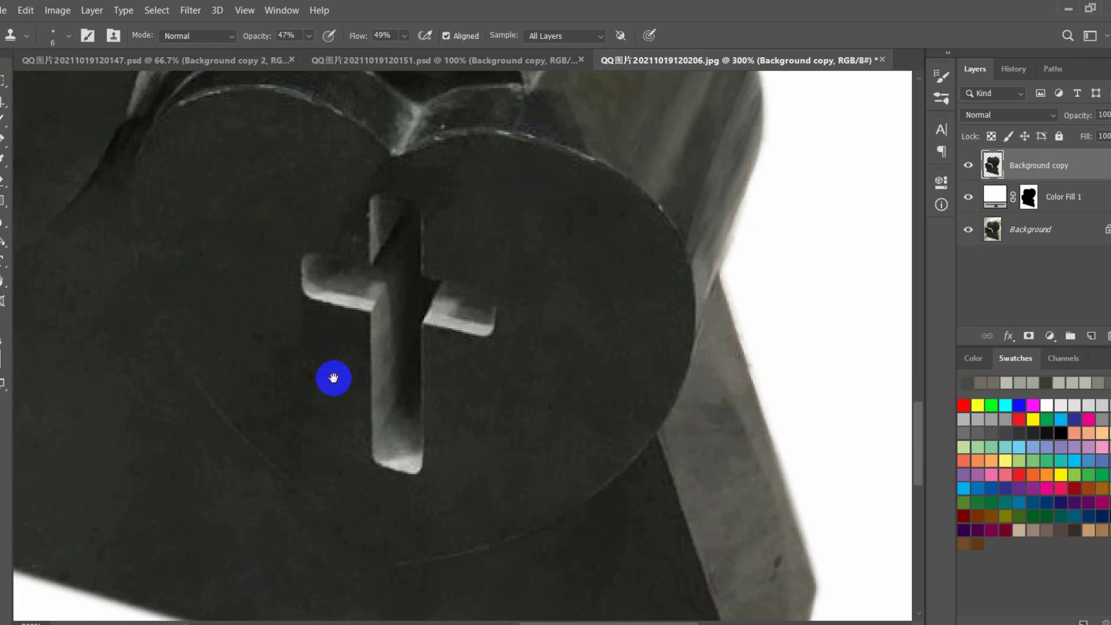
pyautogui.hotkey('ctrl', '1')
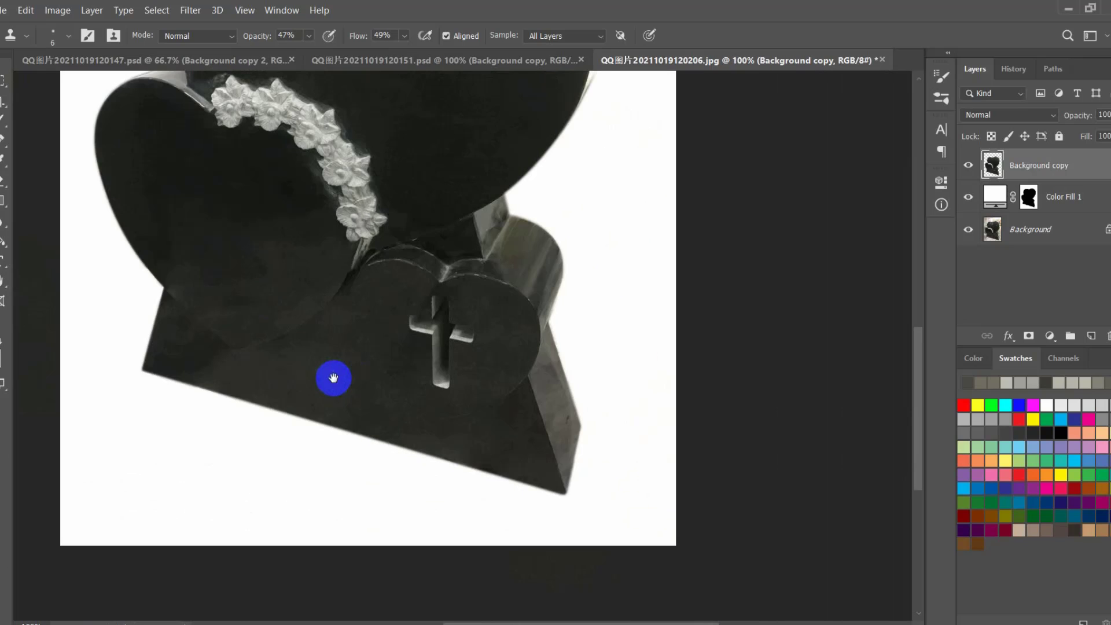
pyautogui.moveTo(333, 377); pyautogui.dragTo(399, 462)
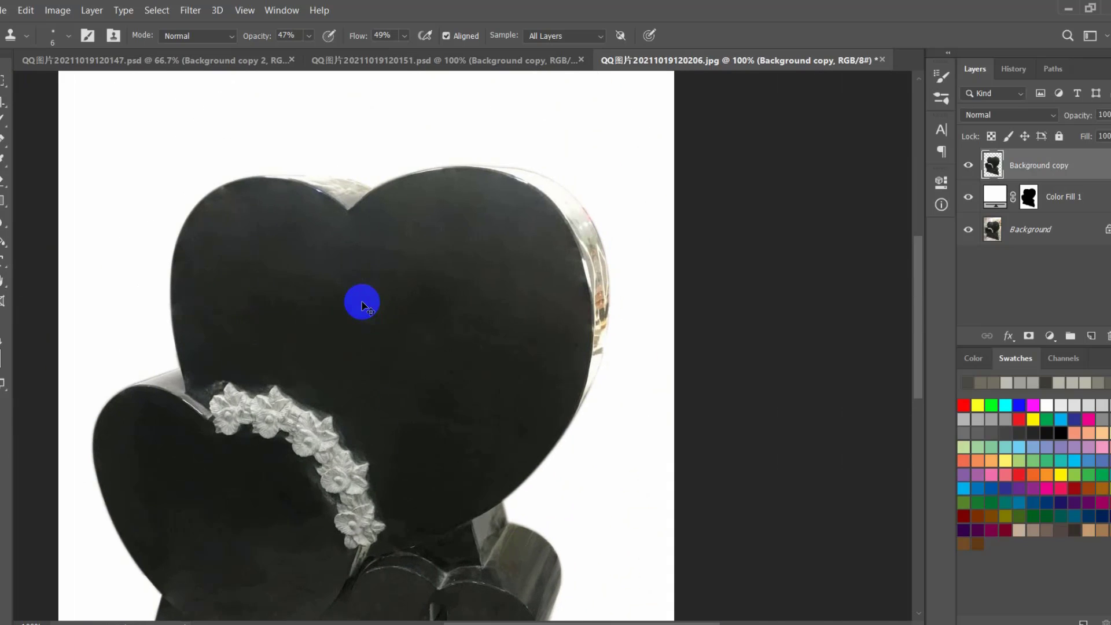
pyautogui.hotkey('ctrl', '+')
pyautogui.hotkey('ctrl', '+')
pyautogui.moveTo(350, 299); pyautogui.dragTo(390, 408)
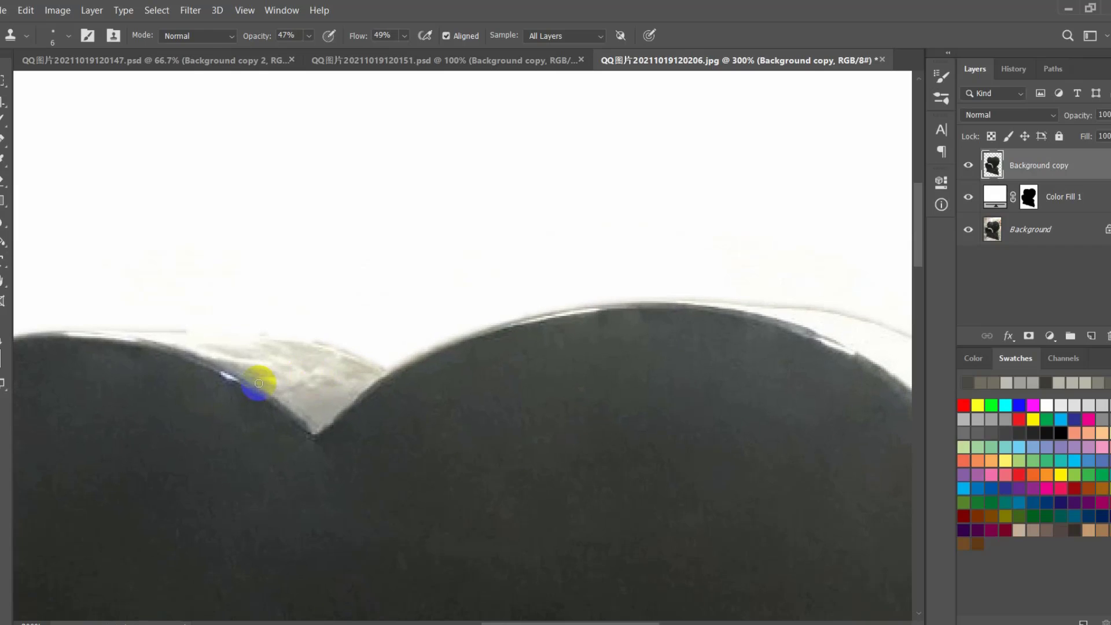
pyautogui.moveTo(259, 383)
pyautogui.mouseDown()
pyautogui.moveTo(209, 365)
pyautogui.moveTo(257, 390)
pyautogui.mouseUp()
pyautogui.moveTo(237, 383); pyautogui.dragTo(248, 386)
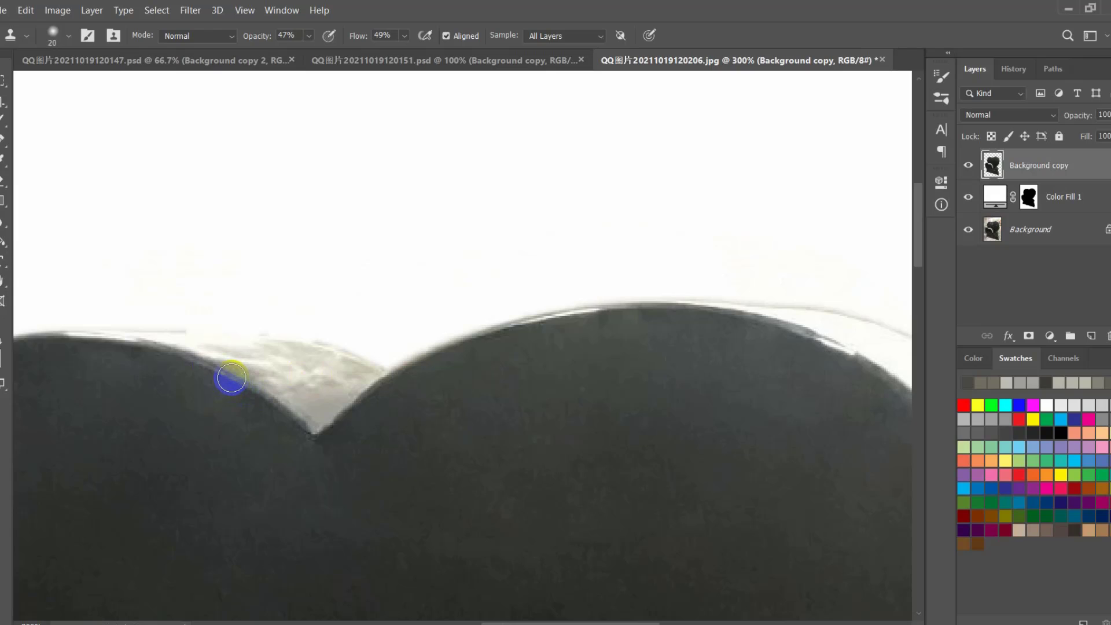
pyautogui.moveTo(228, 375); pyautogui.dragTo(218, 374)
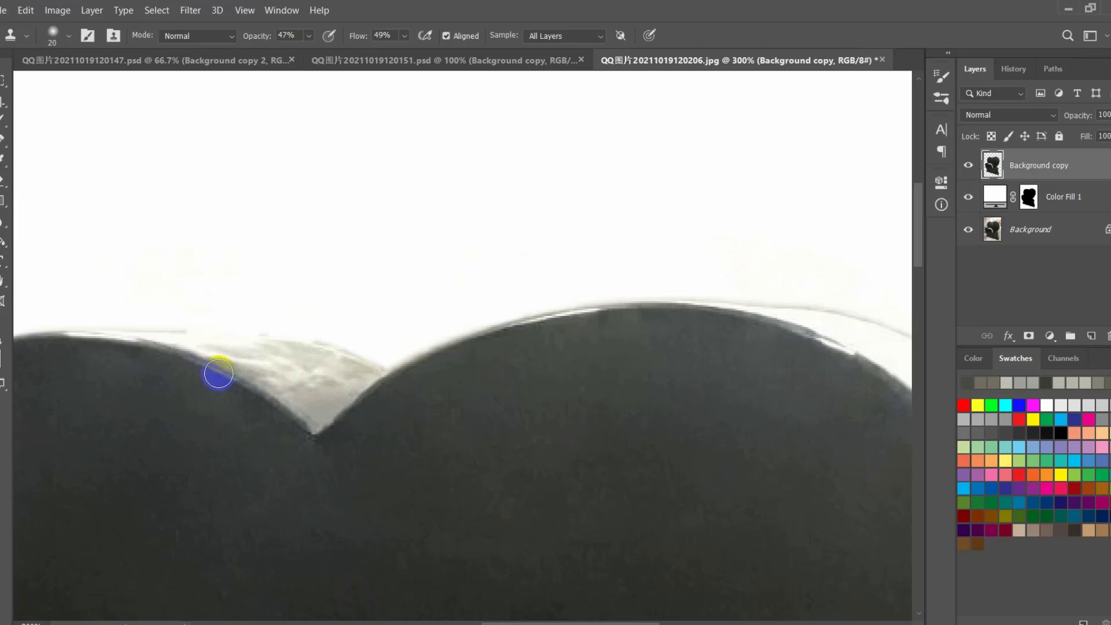
# - Clone dark stone along the thin white highlight on the top edge of the large heart's right lobe with a smaller brush
pyautogui.moveTo(490, 374); pyautogui.dragTo(434, 398)
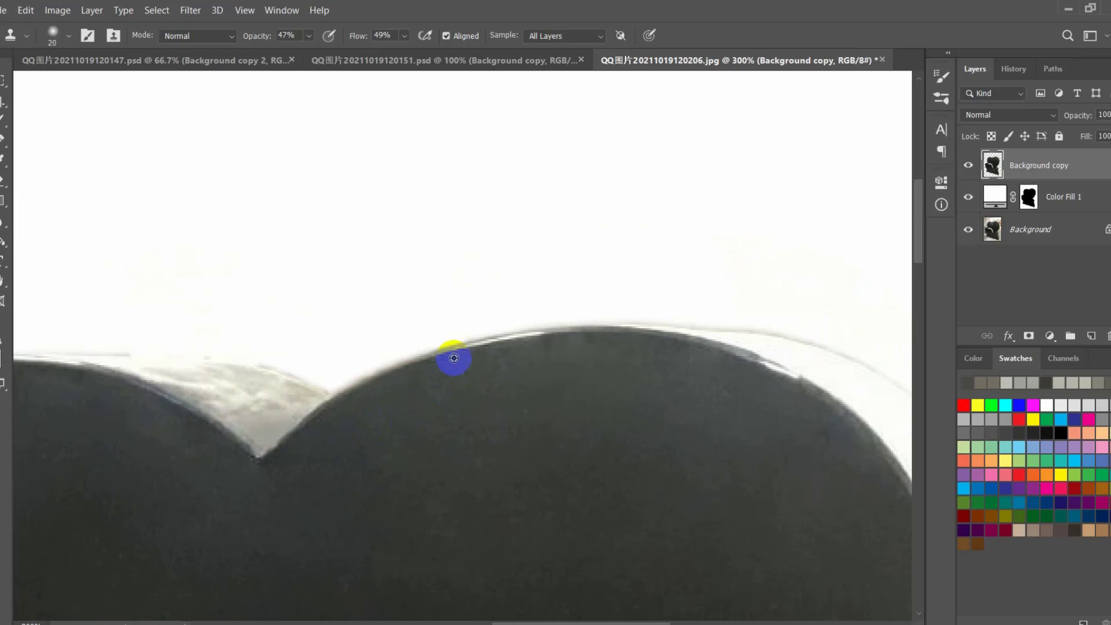
pyautogui.click(3, 120)
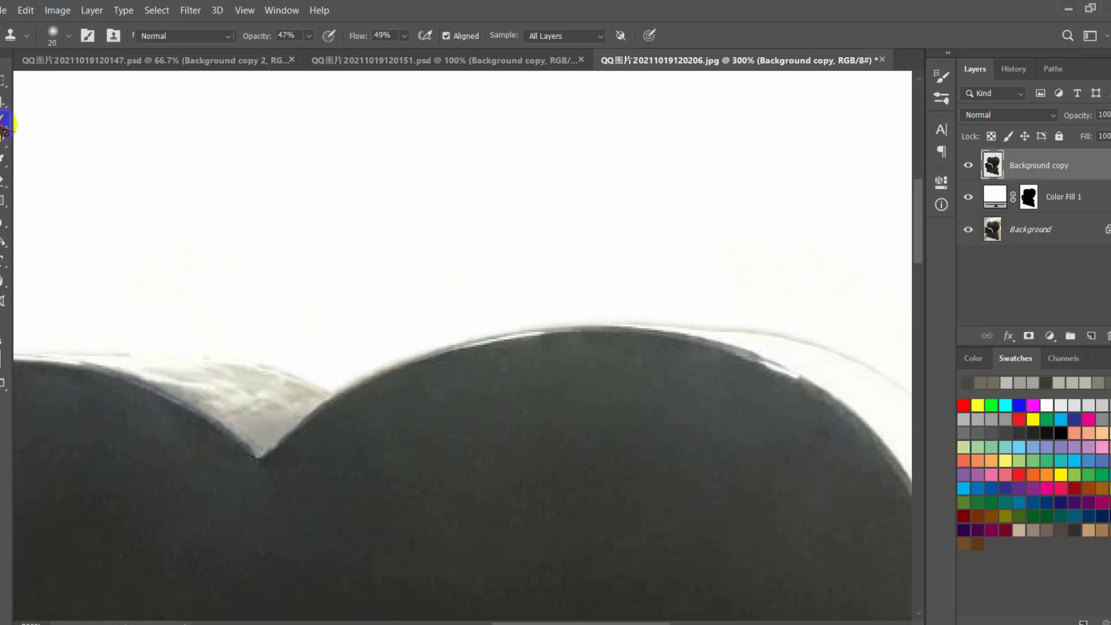
pyautogui.press('s')
pyautogui.keyDown('alt'); pyautogui.click(544, 334); pyautogui.keyUp('alt')
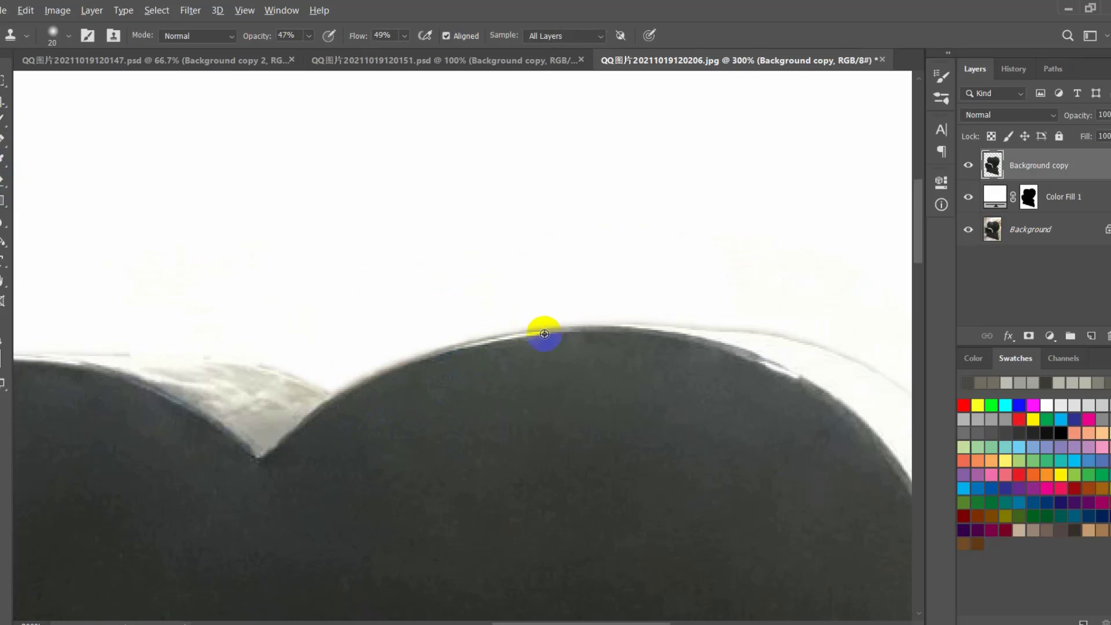
pyautogui.press('[')
pyautogui.press('[')
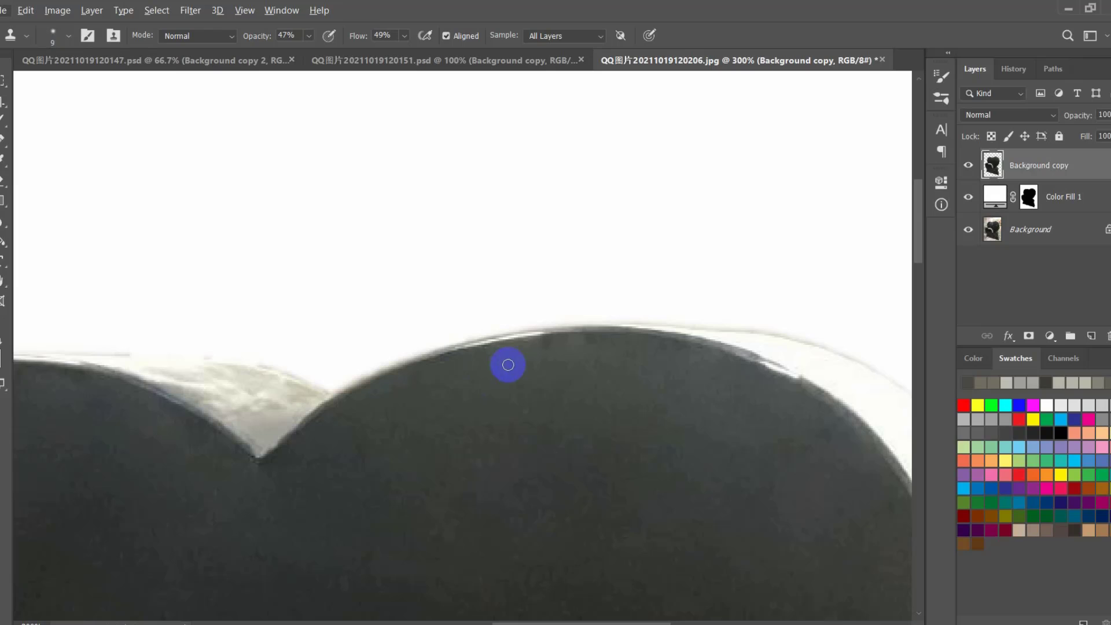
pyautogui.press('[')
pyautogui.moveTo(519, 361)
pyautogui.mouseDown()
pyautogui.moveTo(569, 334)
pyautogui.moveTo(499, 340)
pyautogui.moveTo(511, 332)
pyautogui.moveTo(466, 350)
pyautogui.moveTo(515, 330)
pyautogui.moveTo(472, 358)
pyautogui.moveTo(543, 344)
pyautogui.mouseUp()
# - Clone over the white highlights along the front edge of the large heart's right shoulder and side
pyautogui.moveTo(673, 399); pyautogui.dragTo(351, 362)
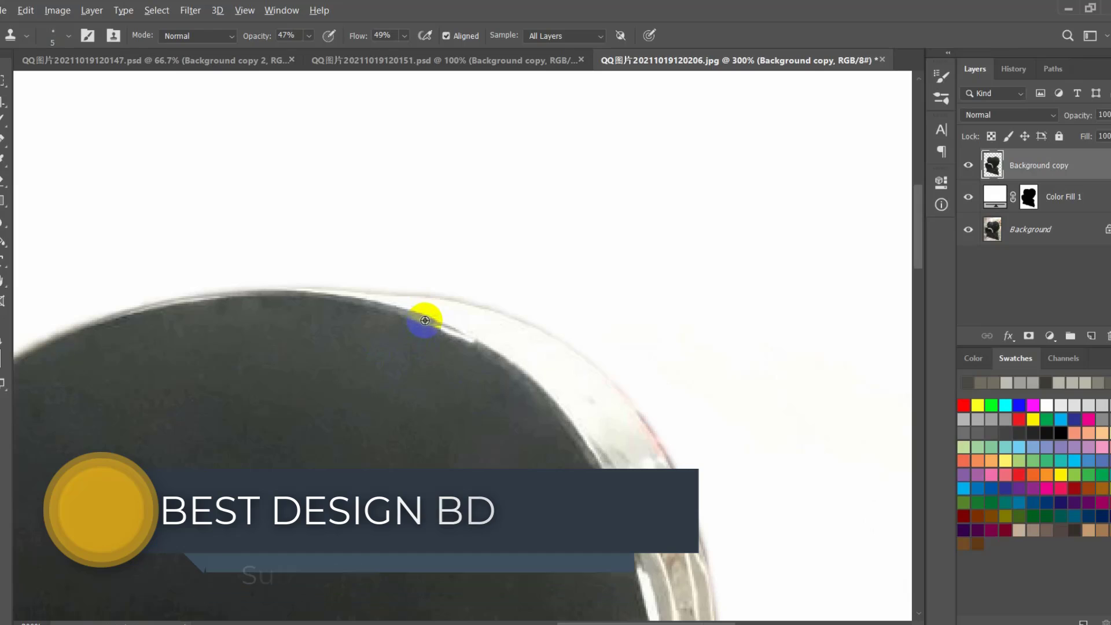
pyautogui.moveTo(425, 322)
pyautogui.mouseDown()
pyautogui.moveTo(494, 352)
pyautogui.moveTo(444, 328)
pyautogui.moveTo(476, 346)
pyautogui.moveTo(451, 332)
pyautogui.mouseUp()
pyautogui.moveTo(530, 451); pyautogui.dragTo(323, 223)
pyautogui.keyDown('alt'); pyautogui.click(425, 330); pyautogui.keyUp('alt')
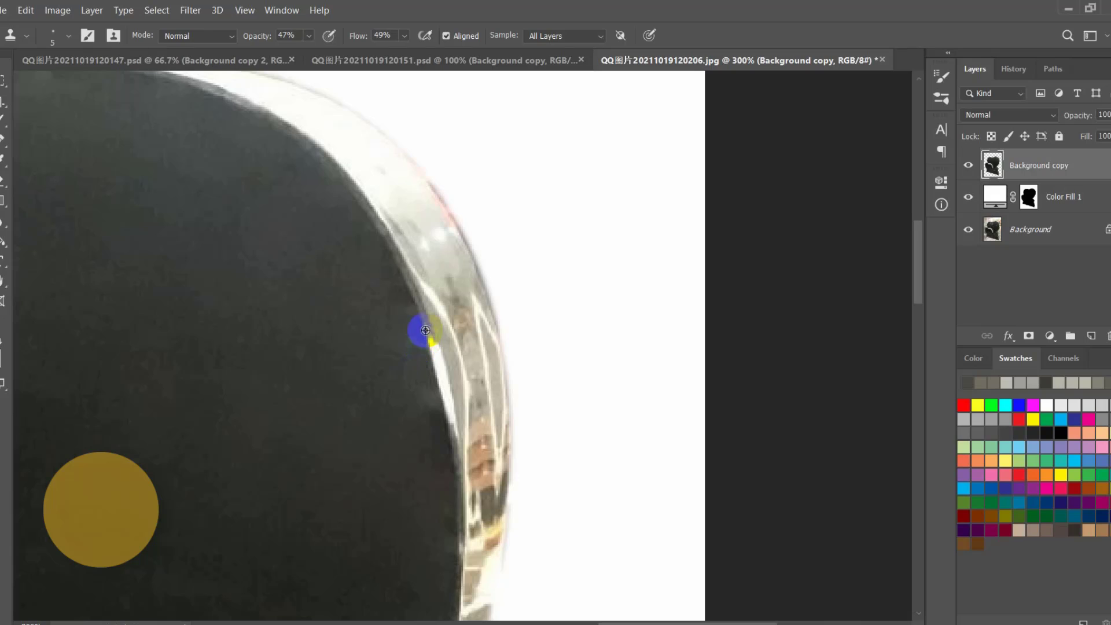
pyautogui.moveTo(428, 340); pyautogui.dragTo(433, 368)
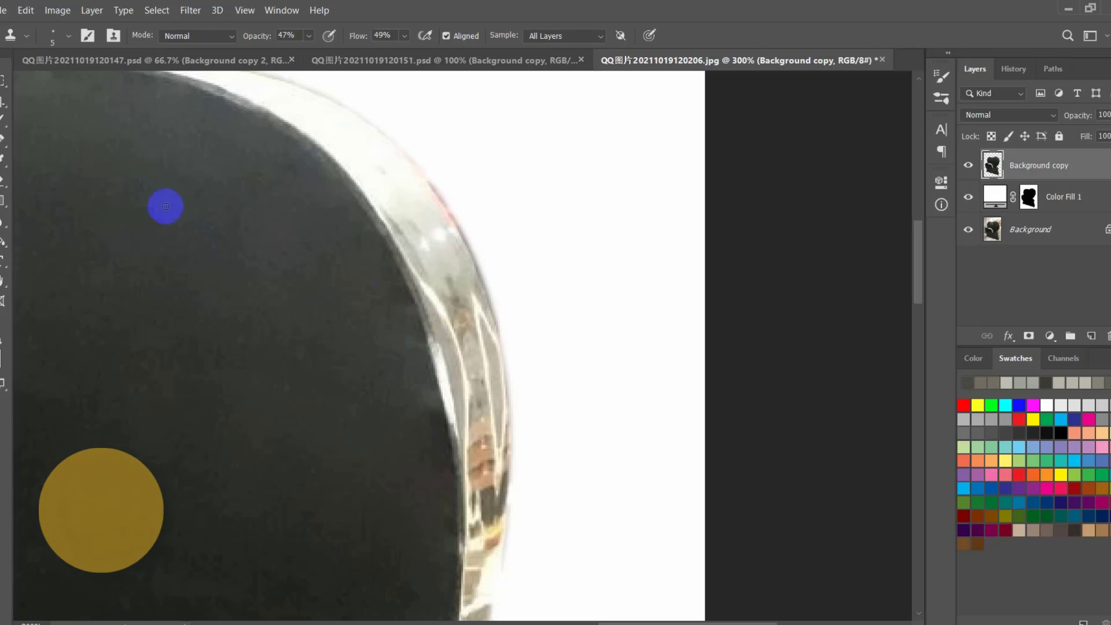
# - Try to patch the long white highlight on the large heart's right front edge with the edge above it, and undo it
pyautogui.press('j')
pyautogui.moveTo(442, 328)
pyautogui.mouseDown()
pyautogui.moveTo(425, 374)
pyautogui.moveTo(453, 456)
pyautogui.moveTo(470, 415)
pyautogui.mouseUp()
pyautogui.scroll(-1, 467, 399)
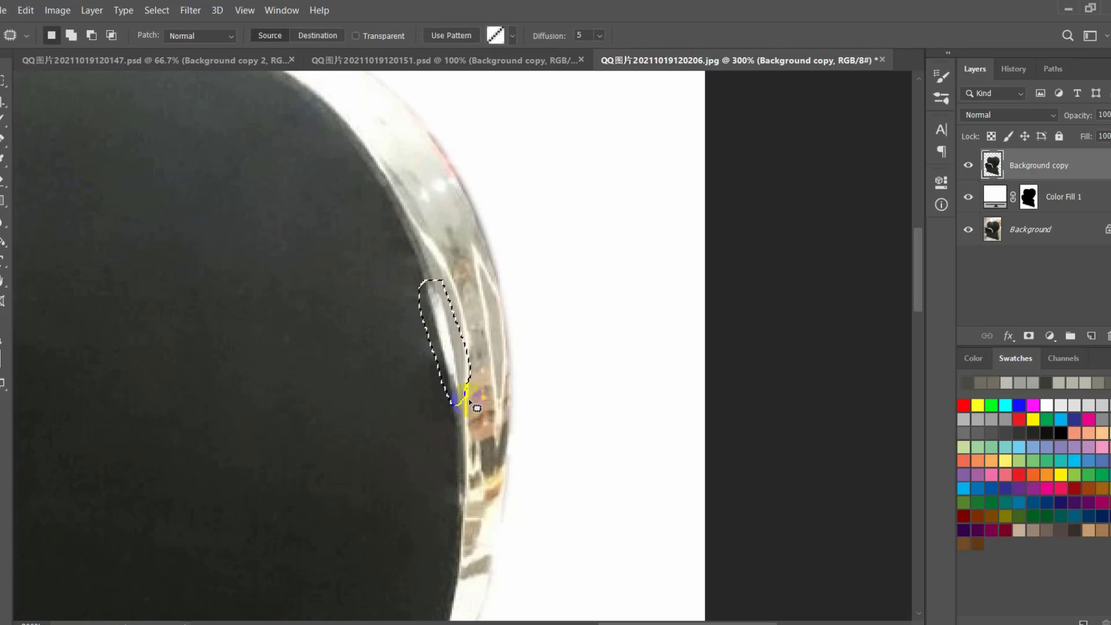
pyautogui.moveTo(452, 371); pyautogui.dragTo(417, 292)
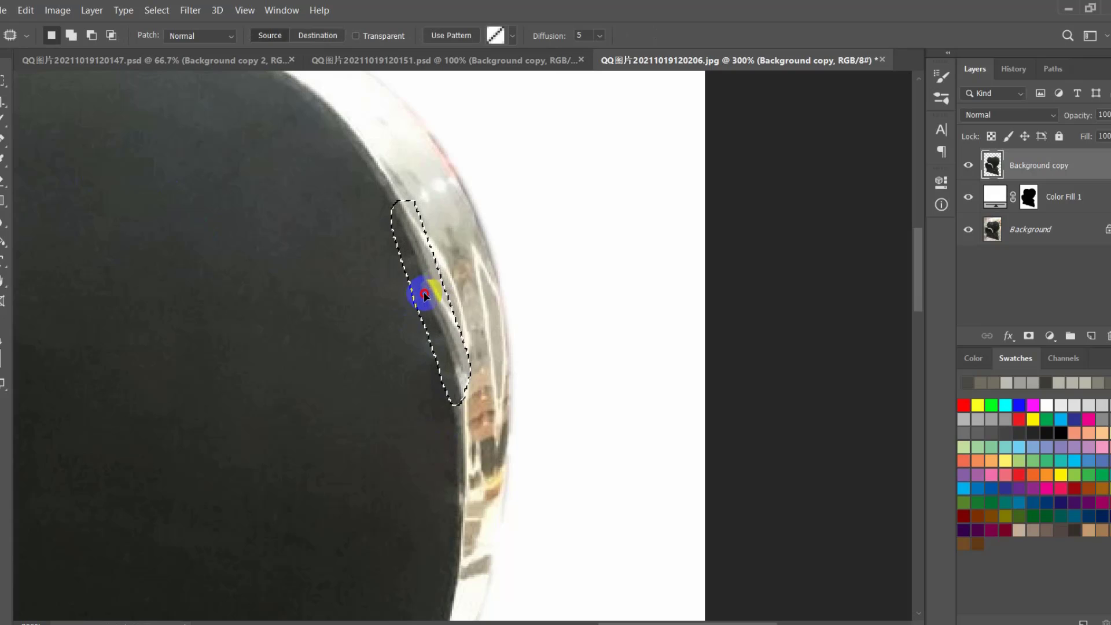
pyautogui.hotkey('ctrl', 'd')
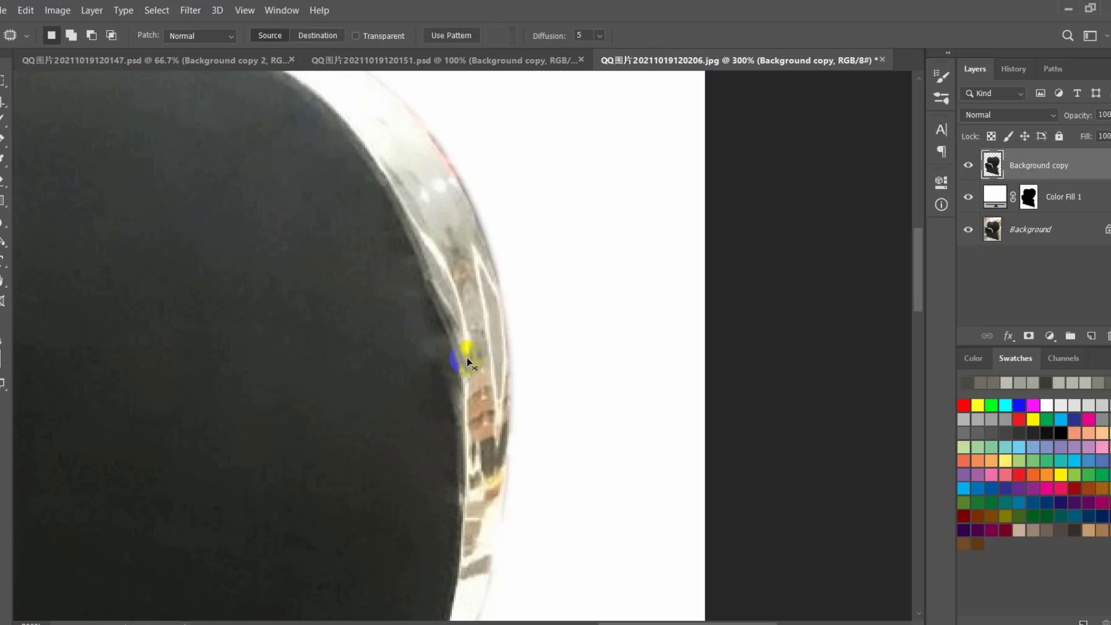
pyautogui.hotkey('ctrl', 'z')
pyautogui.hotkey('ctrl', 'z')
pyautogui.click(390, 330)
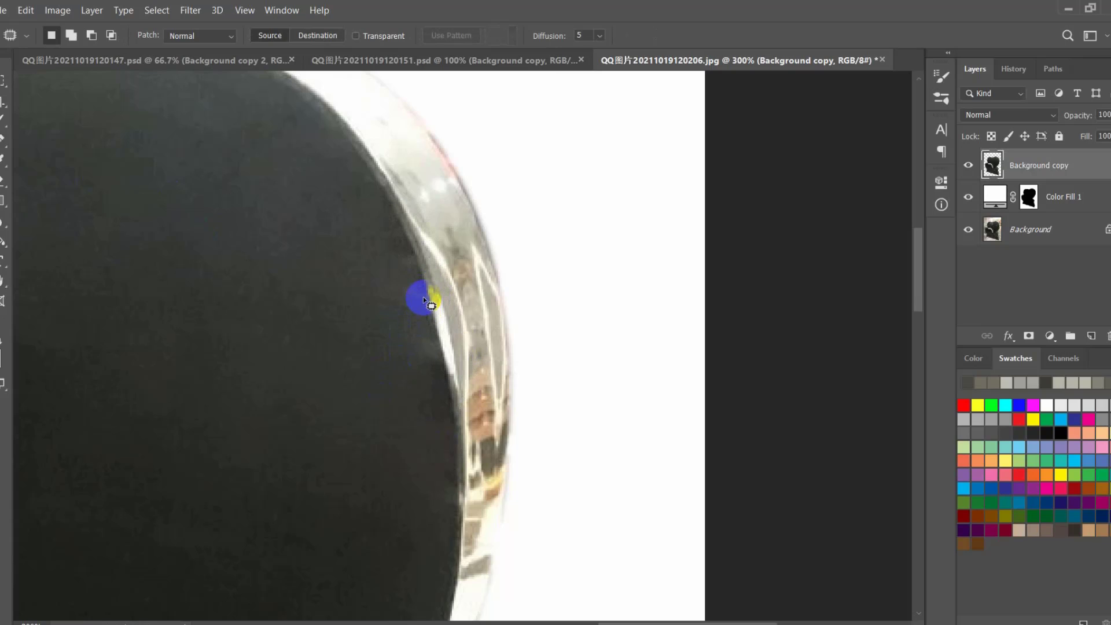
# - Try patching only the upper end of the white highlight on the large heart's right edge, and undo it
pyautogui.moveTo(436, 282)
pyautogui.mouseDown()
pyautogui.moveTo(425, 315)
pyautogui.moveTo(425, 273)
pyautogui.mouseUp()
pyautogui.click(453, 354)
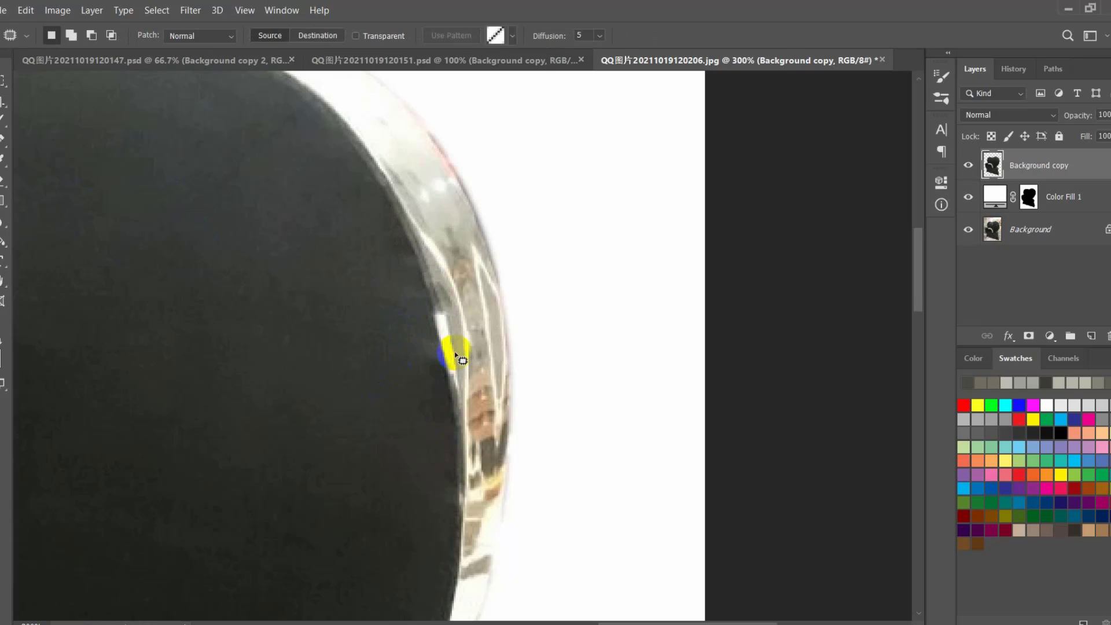
pyautogui.hotkey('ctrl', 'z')
pyautogui.hotkey('ctrl', 'z')
pyautogui.click(409, 370)
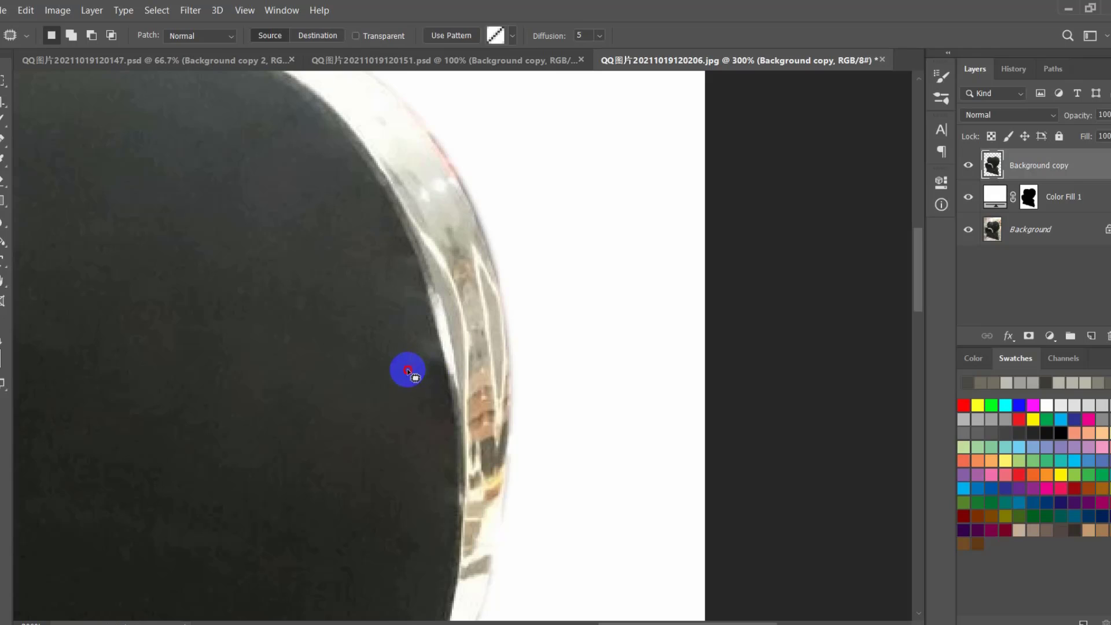
# - Clone over the upper end of the white highlight on the large heart's right edge with brush size 15
pyautogui.press('s')
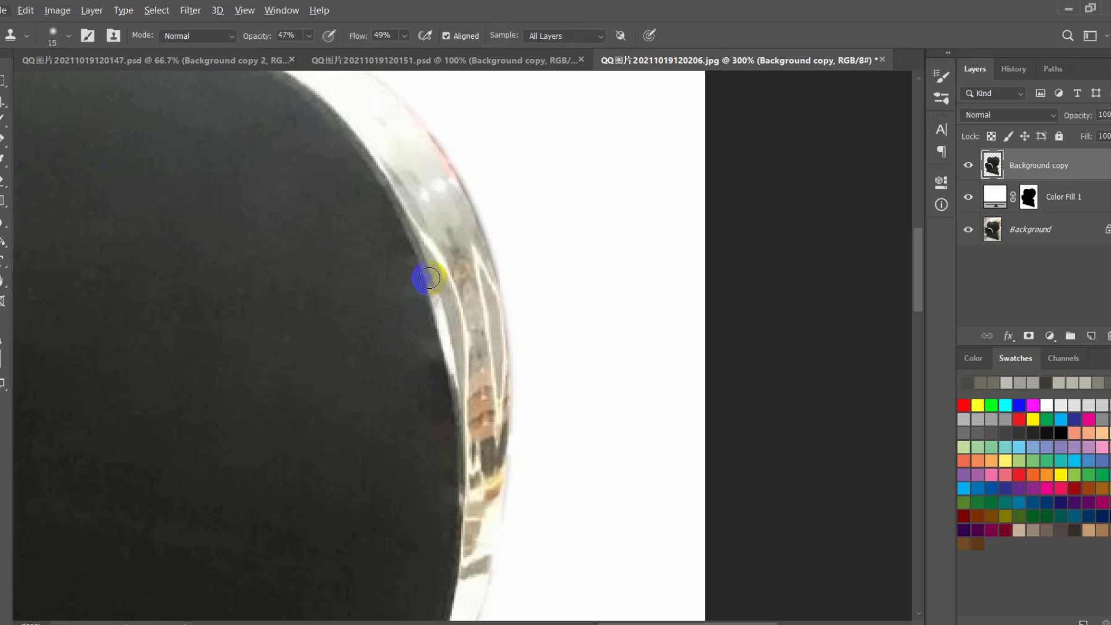
pyautogui.click(429, 290)
pyautogui.moveTo(432, 284); pyautogui.dragTo(432, 304)
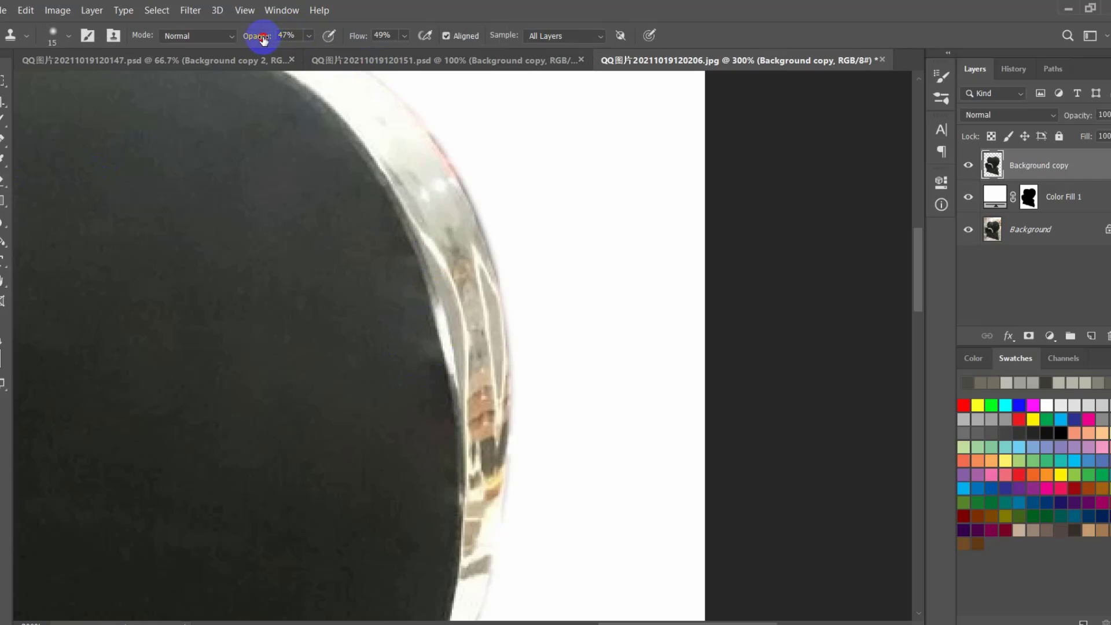
# - Clone over the white highlight along the large heart's right front edge at 100% opacity and flow with brush size 8
pyautogui.moveTo(261, 37); pyautogui.dragTo(525, 32)
pyautogui.moveTo(443, 384)
pyautogui.mouseDown()
pyautogui.moveTo(456, 419)
pyautogui.moveTo(452, 350)
pyautogui.moveTo(458, 365)
pyautogui.moveTo(462, 355)
pyautogui.moveTo(427, 365)
pyautogui.moveTo(429, 355)
pyautogui.moveTo(454, 411)
pyautogui.moveTo(476, 381)
pyautogui.moveTo(453, 340)
pyautogui.moveTo(449, 312)
pyautogui.mouseUp()
pyautogui.press('[')
pyautogui.press('[')
pyautogui.press('[')
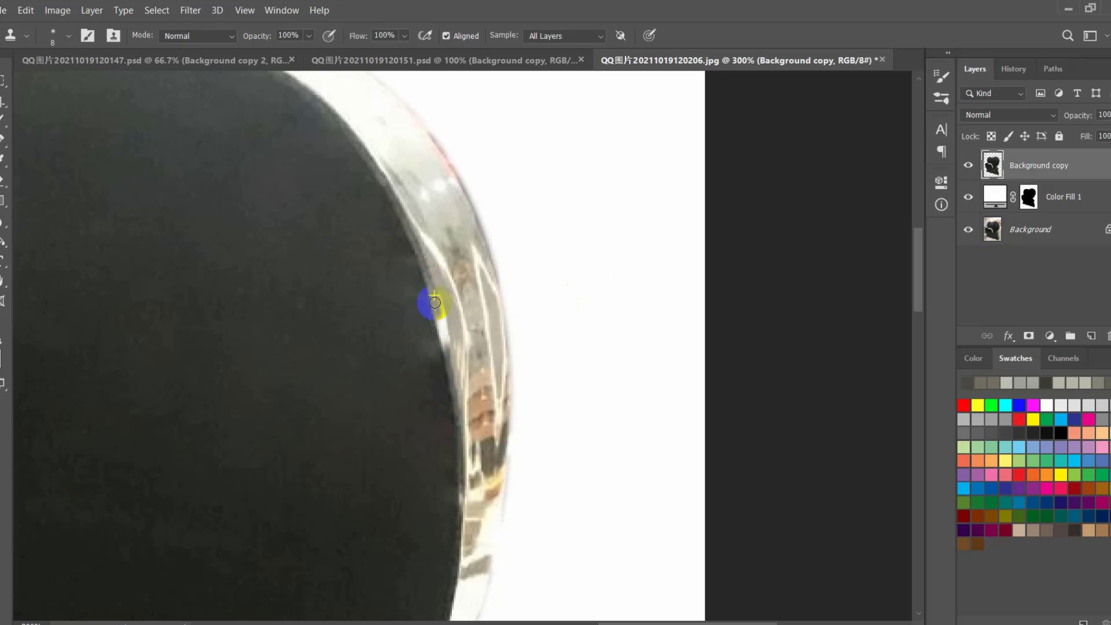
pyautogui.moveTo(435, 303); pyautogui.dragTo(441, 324)
pyautogui.keyDown('alt'); pyautogui.click(450, 359); pyautogui.keyUp('alt')
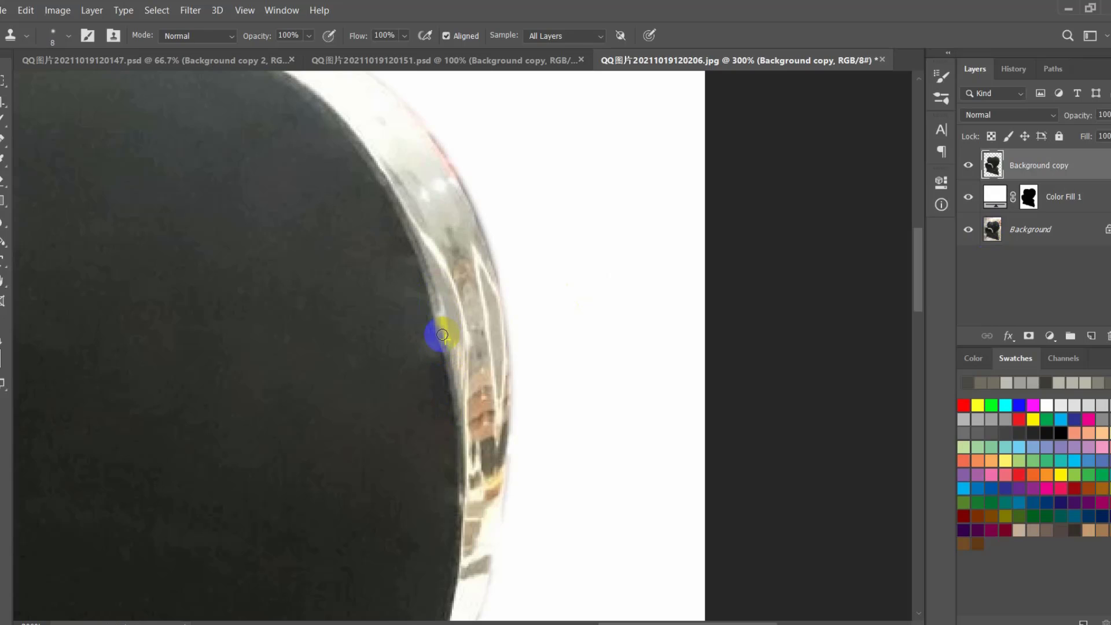
# - Clean up the cloned front edge by cloning from the adjacent dark face and grey side surface
pyautogui.keyDown('alt'); pyautogui.click(426, 322); pyautogui.keyUp('alt')
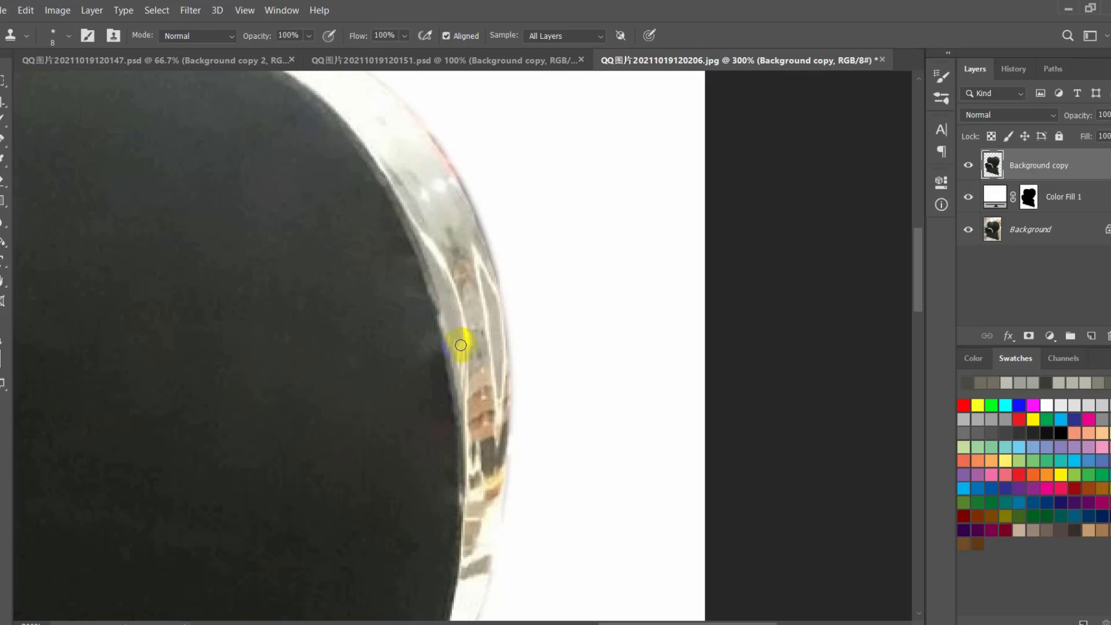
pyautogui.keyDown('alt'); pyautogui.click(439, 308); pyautogui.keyUp('alt')
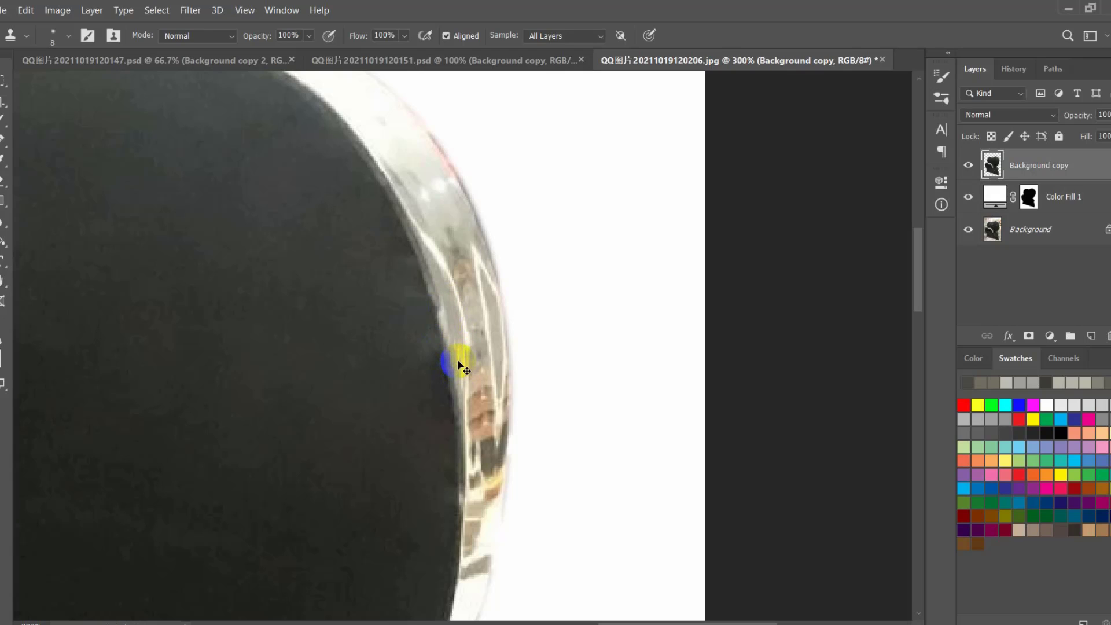
pyautogui.keyDown('alt'); pyautogui.click(440, 309); pyautogui.keyUp('alt')
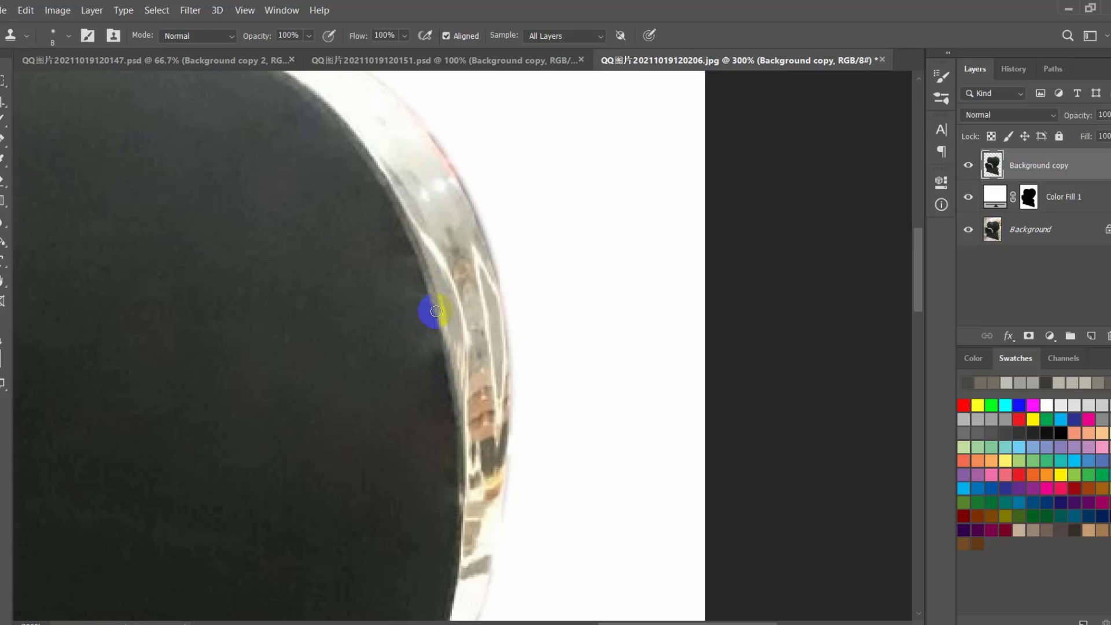
pyautogui.keyDown('alt'); pyautogui.click(451, 363); pyautogui.keyUp('alt')
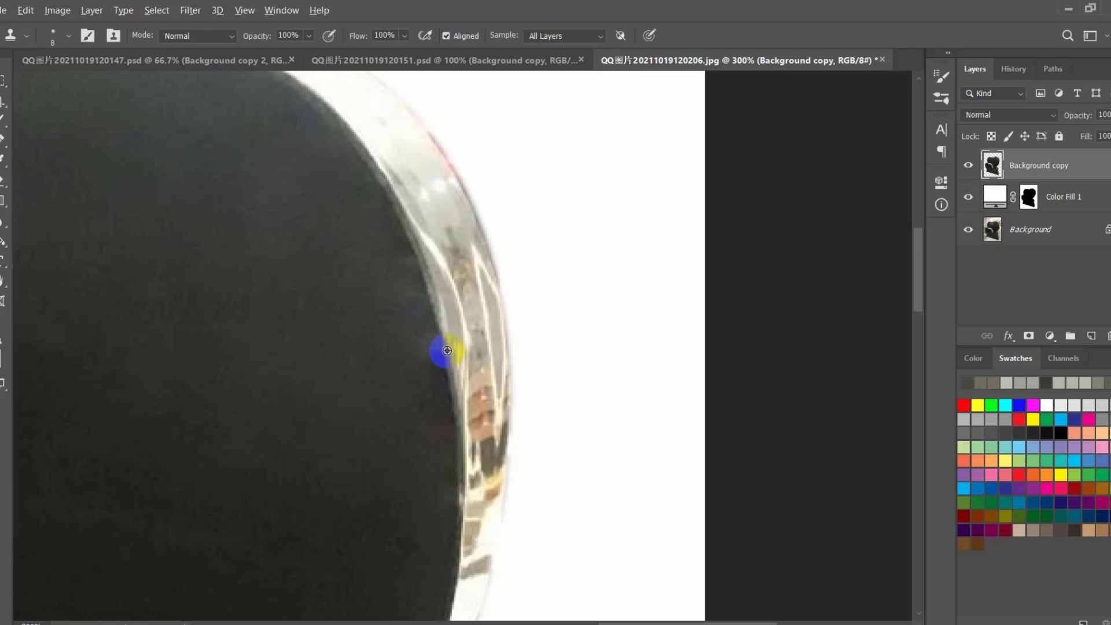
pyautogui.keyDown('alt'); pyautogui.click(452, 315); pyautogui.keyUp('alt')
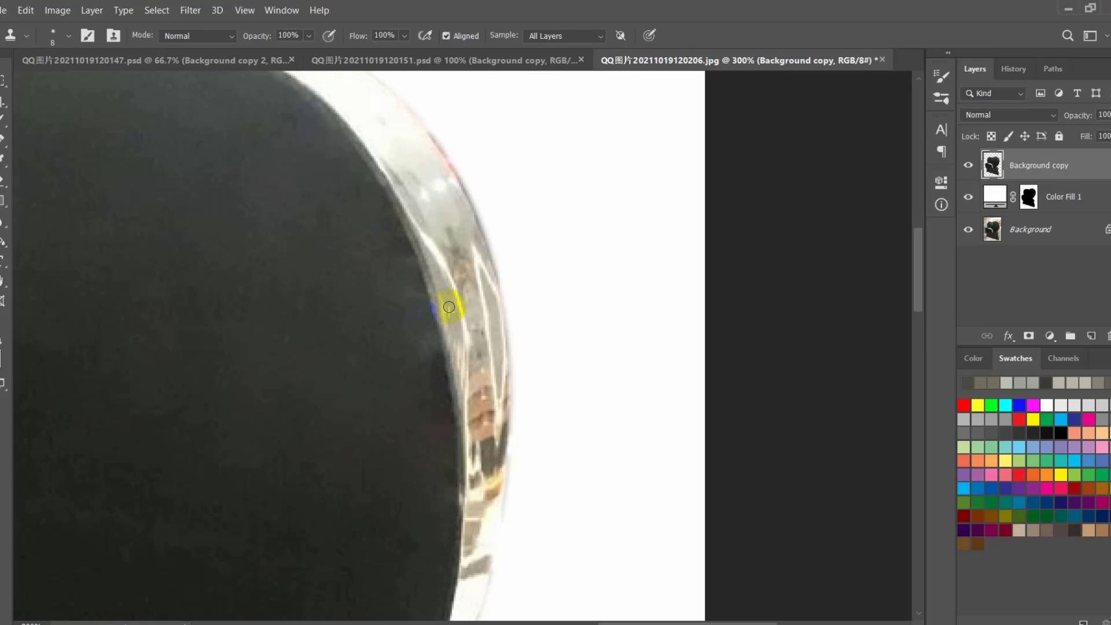
pyautogui.moveTo(449, 307); pyautogui.dragTo(448, 301)
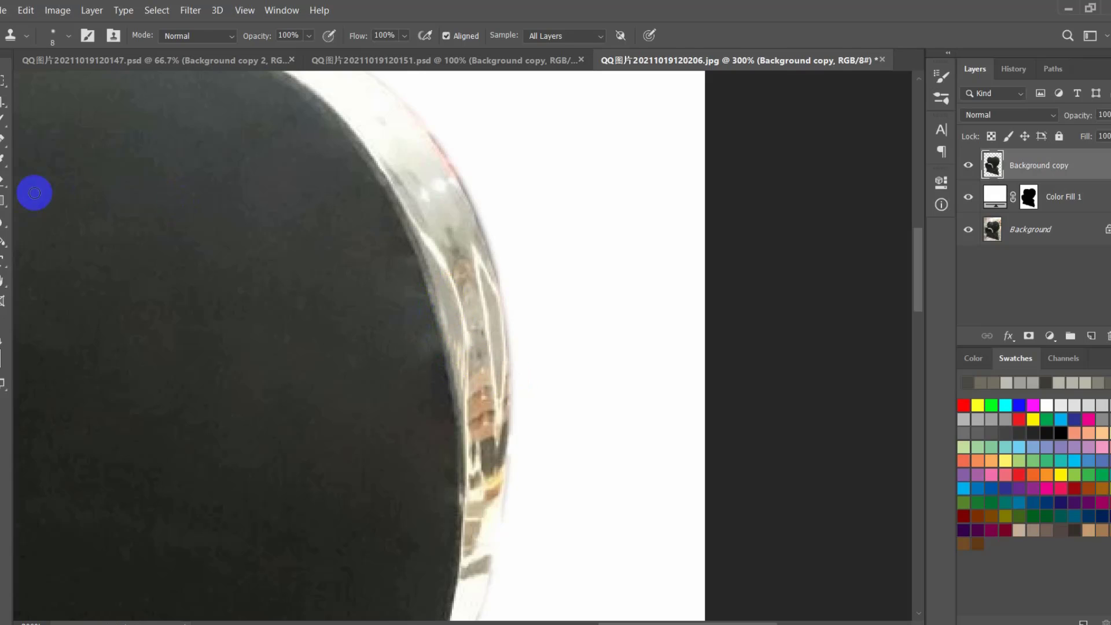
# - Patch the curved white streak beside the front edge on the heart's right side surface with the clean grey stone above
pyautogui.click(2, 139)
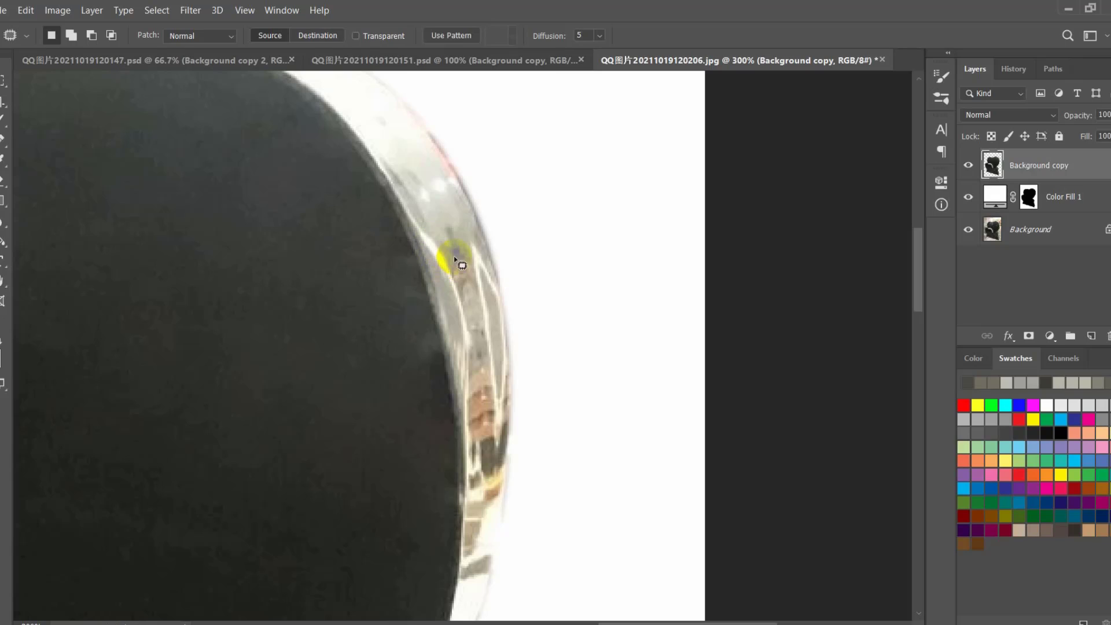
pyautogui.moveTo(446, 248)
pyautogui.mouseDown()
pyautogui.moveTo(422, 230)
pyautogui.moveTo(460, 363)
pyautogui.moveTo(479, 349)
pyautogui.moveTo(467, 284)
pyautogui.mouseUp()
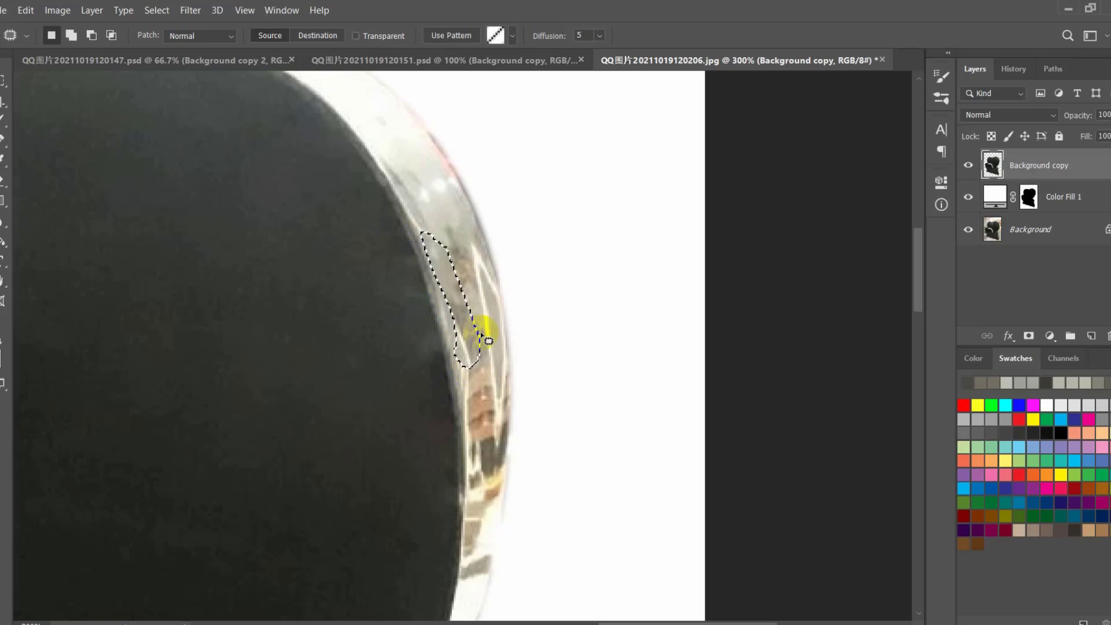
pyautogui.click(485, 373)
pyautogui.moveTo(467, 337)
pyautogui.mouseDown()
pyautogui.moveTo(455, 317)
pyautogui.moveTo(451, 365)
pyautogui.moveTo(469, 407)
pyautogui.moveTo(486, 375)
pyautogui.moveTo(446, 254)
pyautogui.mouseUp()
pyautogui.click(472, 315)
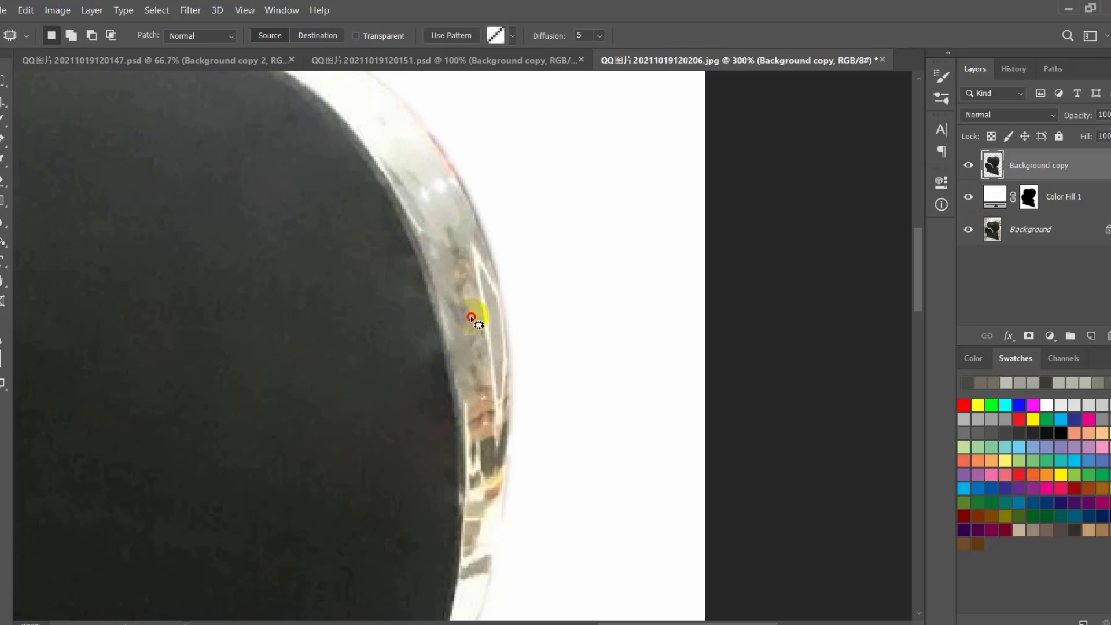
# - Patch the white line through the brown reflection lower on the right side surface with the area above it
pyautogui.moveTo(464, 400); pyautogui.dragTo(474, 487)
pyautogui.click(479, 438)
pyautogui.moveTo(465, 399)
pyautogui.mouseDown()
pyautogui.moveTo(466, 444)
pyautogui.moveTo(481, 420)
pyautogui.moveTo(472, 360)
pyautogui.mouseUp()
pyautogui.click(489, 444)
# - Paint sampled grey over the dark specks and inner white line on the upper right side surface with brush size 10
pyautogui.scroll(-1, 506, 447)
pyautogui.scroll(-1, 506, 448)
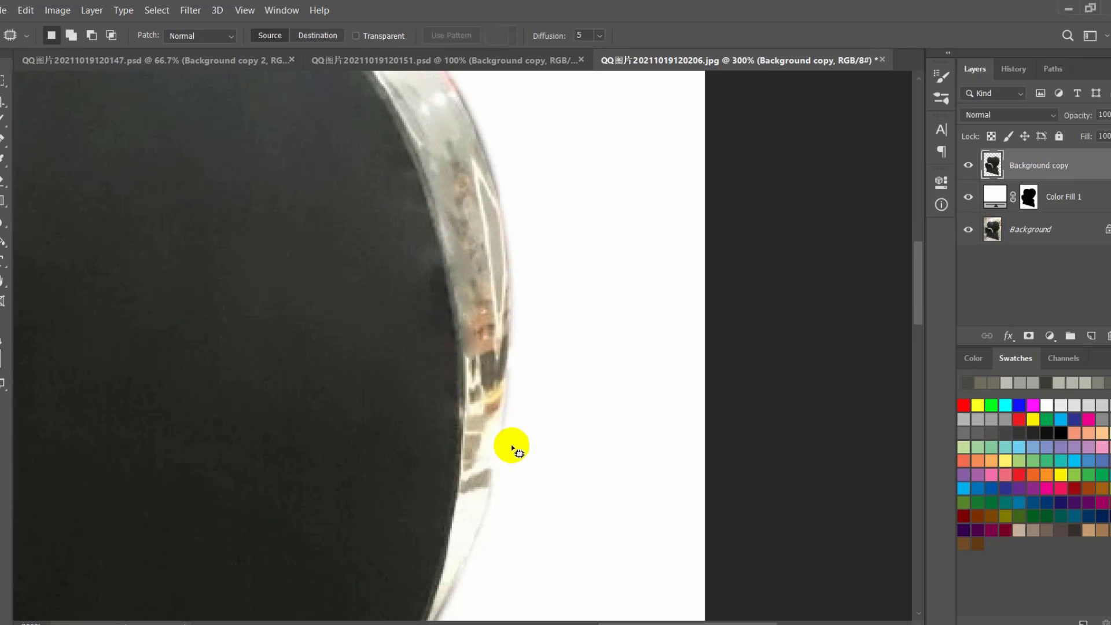
pyautogui.scroll(-2, 513, 450)
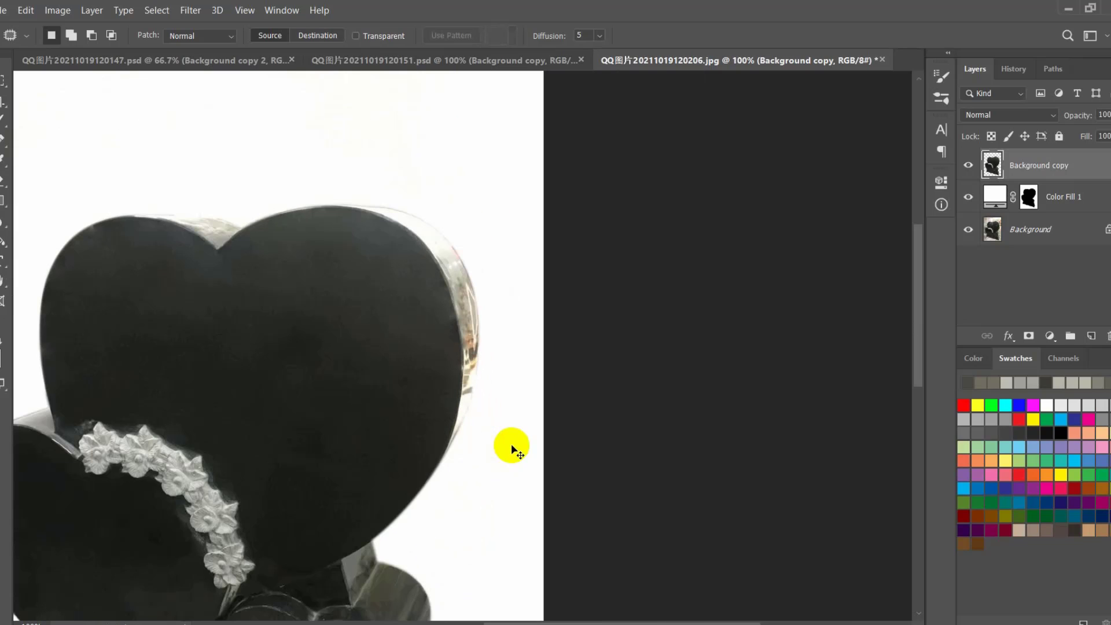
pyautogui.scroll(2, 512, 449)
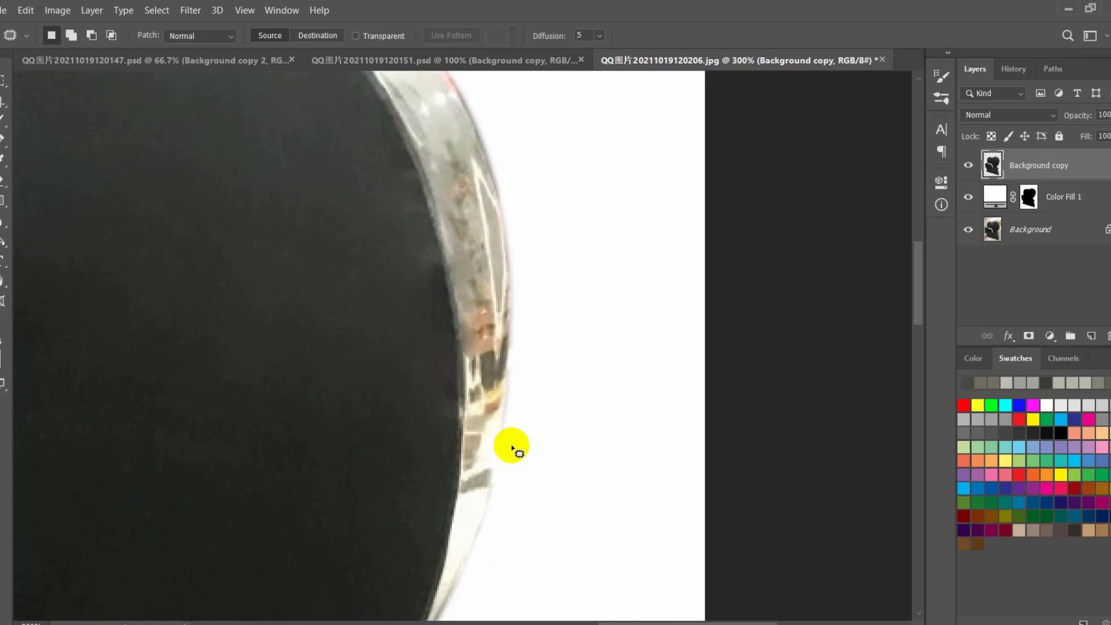
pyautogui.keyDown('alt'); pyautogui.click(463, 128); pyautogui.keyUp('alt')
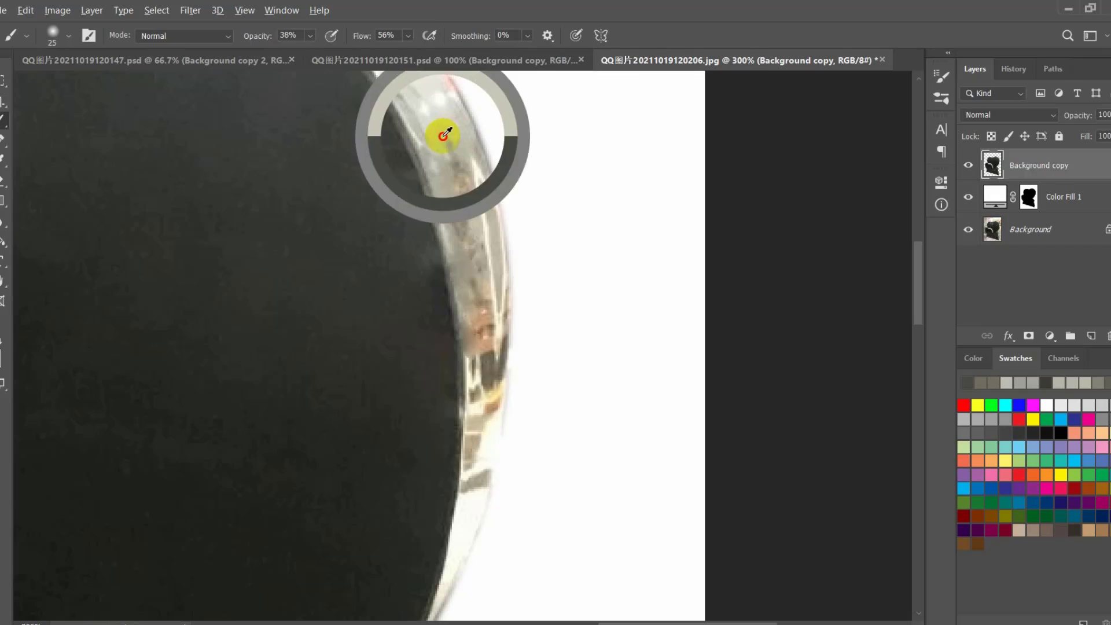
pyautogui.moveTo(446, 134); pyautogui.dragTo(462, 204)
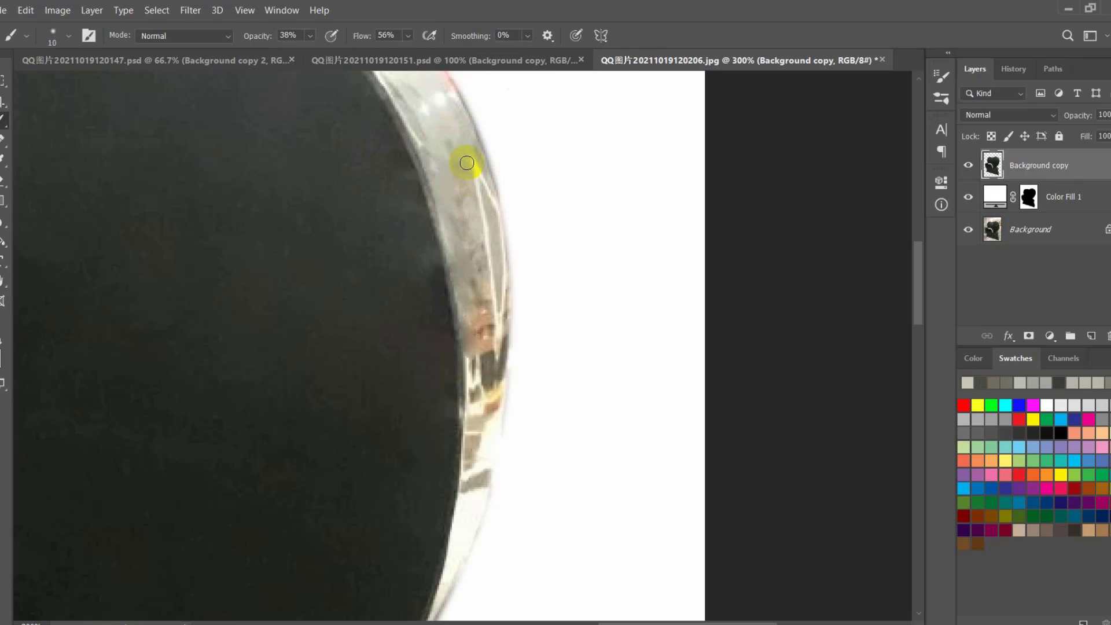
pyautogui.moveTo(466, 154)
pyautogui.mouseDown()
pyautogui.moveTo(485, 186)
pyautogui.moveTo(480, 169)
pyautogui.moveTo(479, 286)
pyautogui.mouseUp()
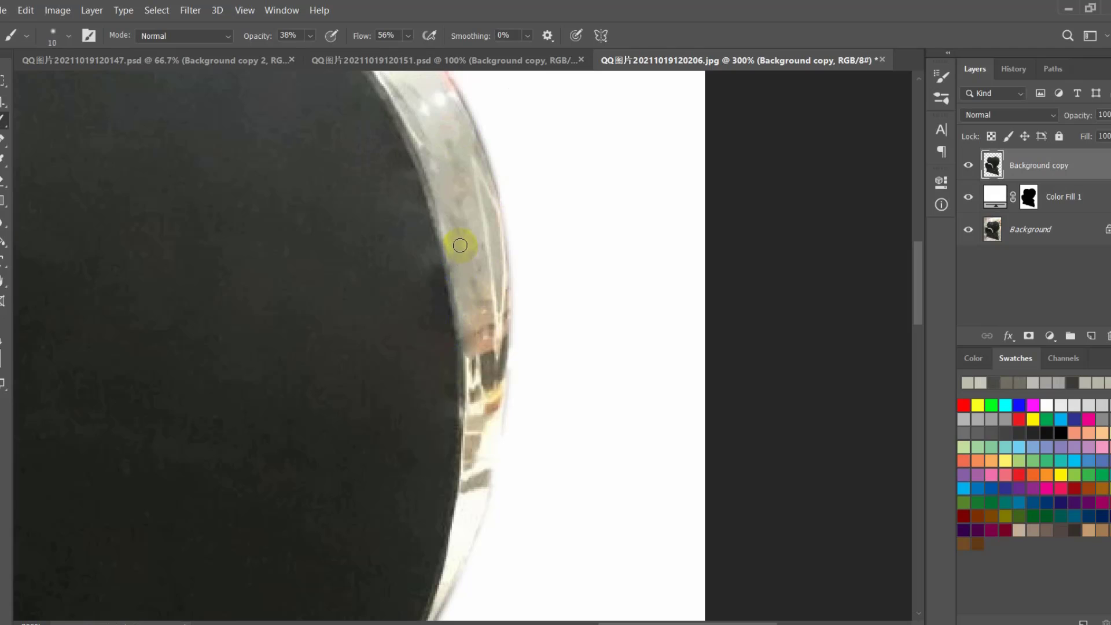
pyautogui.keyDown('alt'); pyautogui.click(460, 229); pyautogui.keyUp('alt')
pyautogui.click(456, 256)
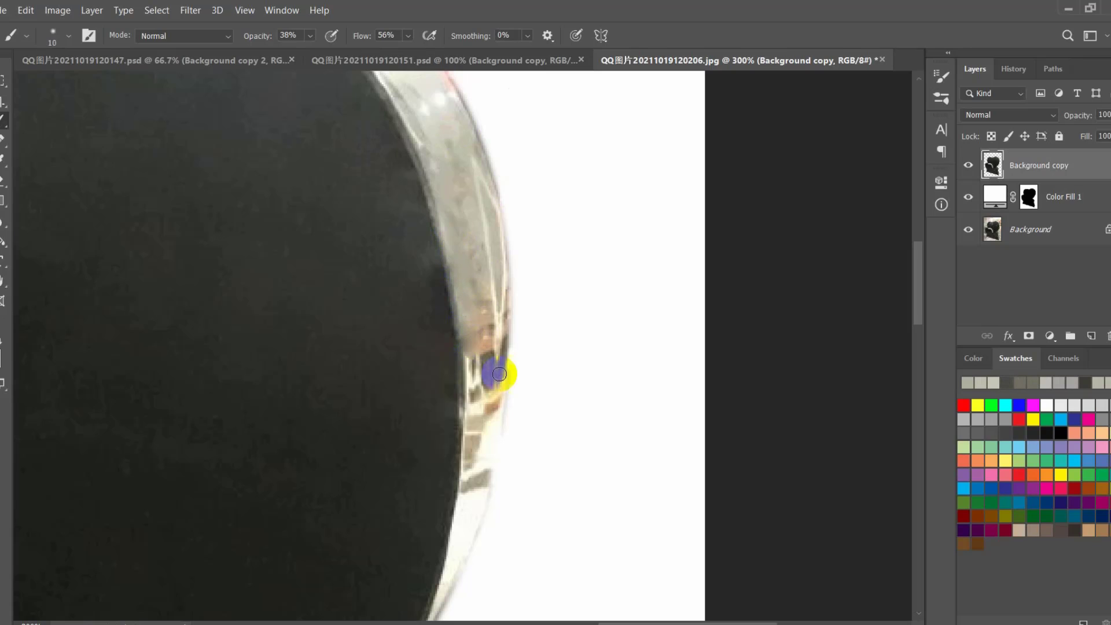
pyautogui.keyDown('alt'); pyautogui.click(462, 236); pyautogui.keyUp('alt')
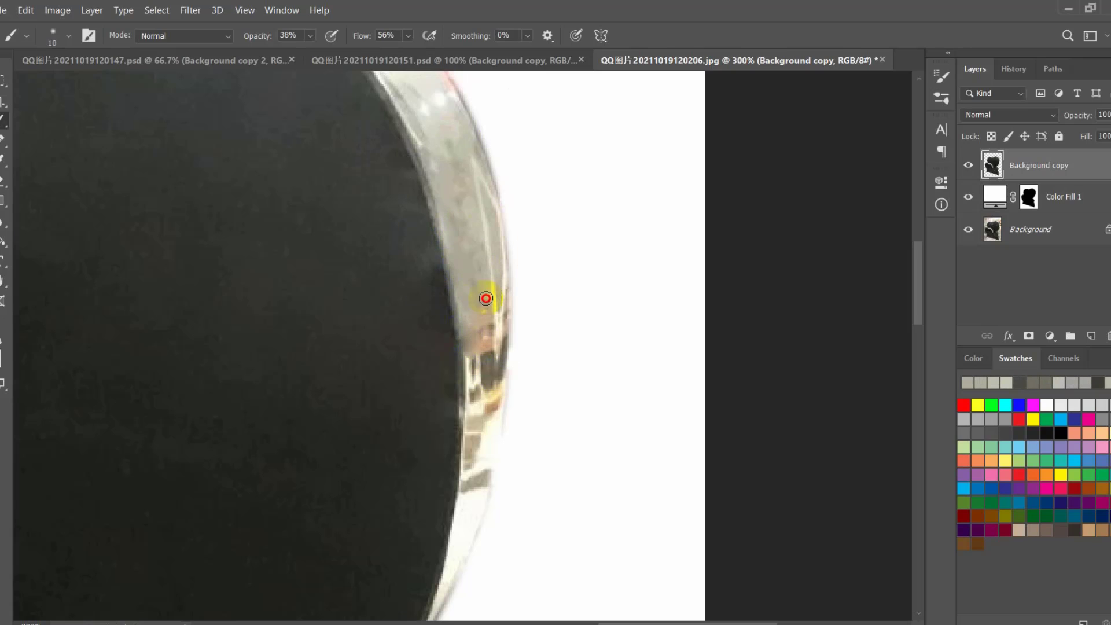
# - Paint sampled brown and cream tones over the dark and orange reflections on the lower right side surface
pyautogui.keyDown('alt'); pyautogui.click(484, 342); pyautogui.keyUp('alt')
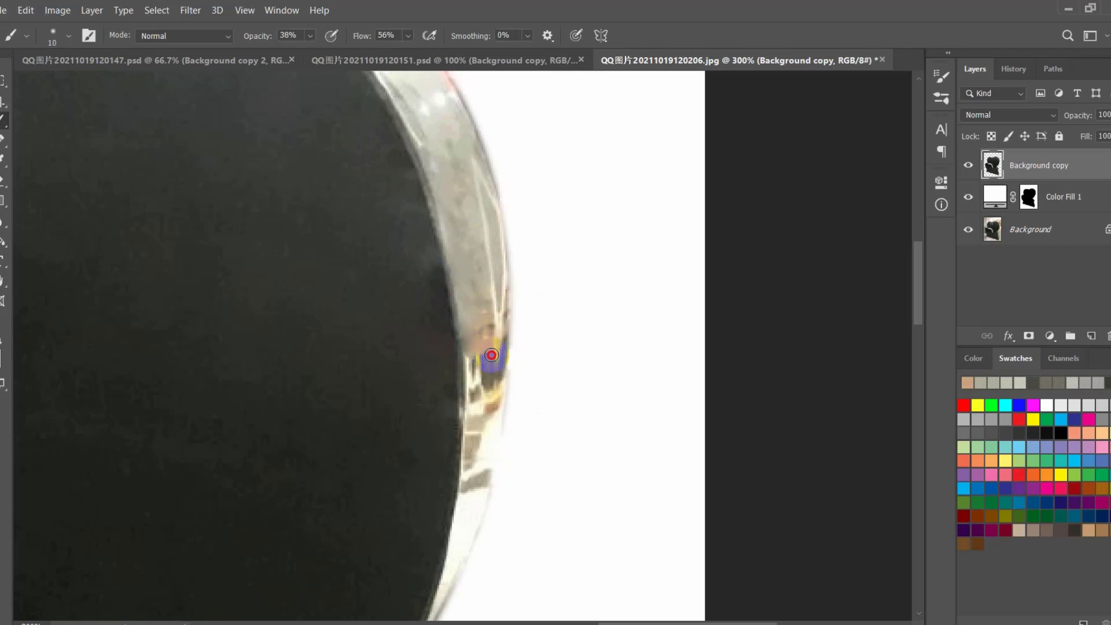
pyautogui.keyDown('alt'); pyautogui.click(474, 386); pyautogui.keyUp('alt')
pyautogui.moveTo(479, 402)
pyautogui.mouseDown()
pyautogui.moveTo(473, 428)
pyautogui.moveTo(484, 366)
pyautogui.moveTo(486, 445)
pyautogui.mouseUp()
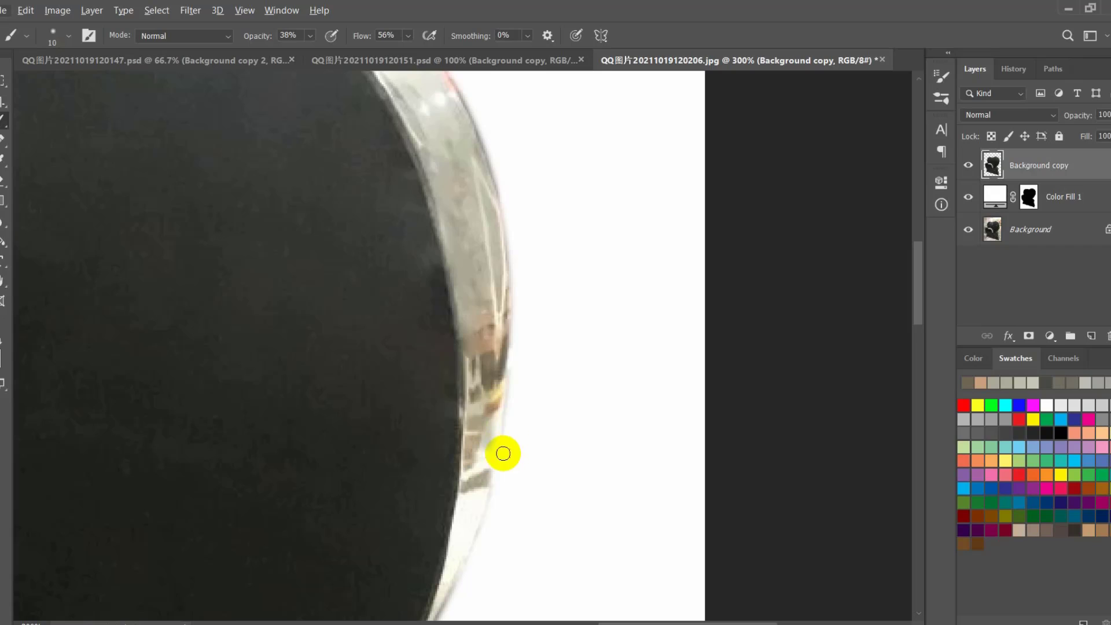
pyautogui.keyDown('alt'); pyautogui.click(485, 446); pyautogui.keyUp('alt')
pyautogui.moveTo(471, 461)
pyautogui.mouseDown()
pyautogui.moveTo(474, 417)
pyautogui.moveTo(476, 449)
pyautogui.mouseUp()
pyautogui.moveTo(465, 340)
pyautogui.mouseDown()
pyautogui.moveTo(476, 420)
pyautogui.moveTo(491, 351)
pyautogui.moveTo(495, 418)
pyautogui.moveTo(489, 301)
pyautogui.mouseUp()
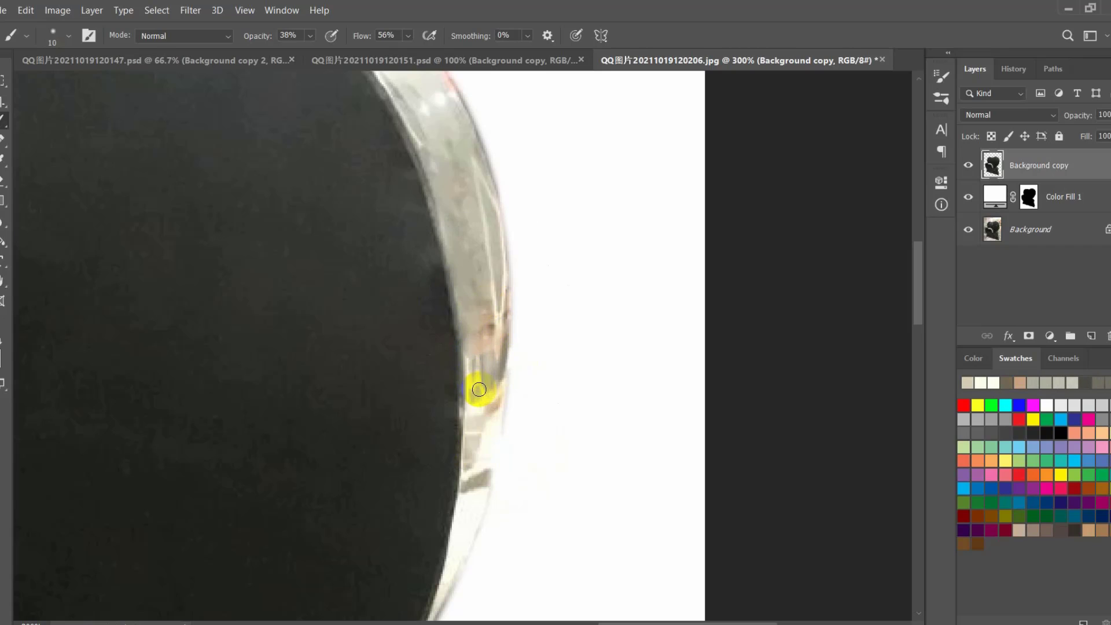
# - Blend the remaining white lines, brown patch and orange reflection along the outer right side surface with sampled stone tones
pyautogui.click(489, 260)
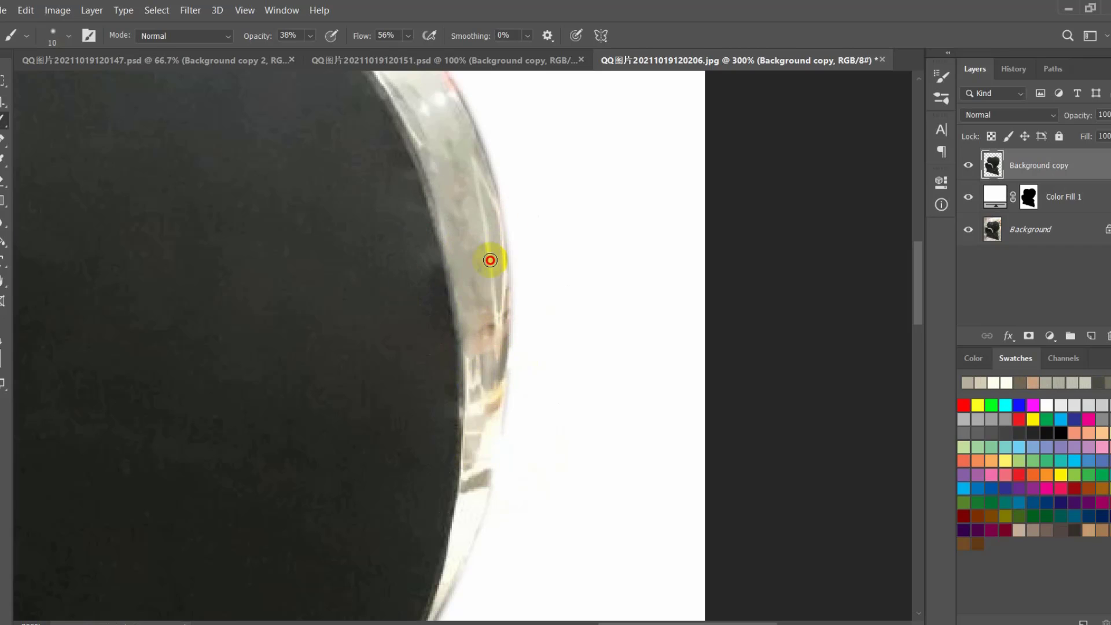
pyautogui.moveTo(501, 268)
pyautogui.mouseDown()
pyautogui.moveTo(489, 189)
pyautogui.moveTo(489, 241)
pyautogui.mouseUp()
pyautogui.moveTo(485, 323); pyautogui.dragTo(491, 306)
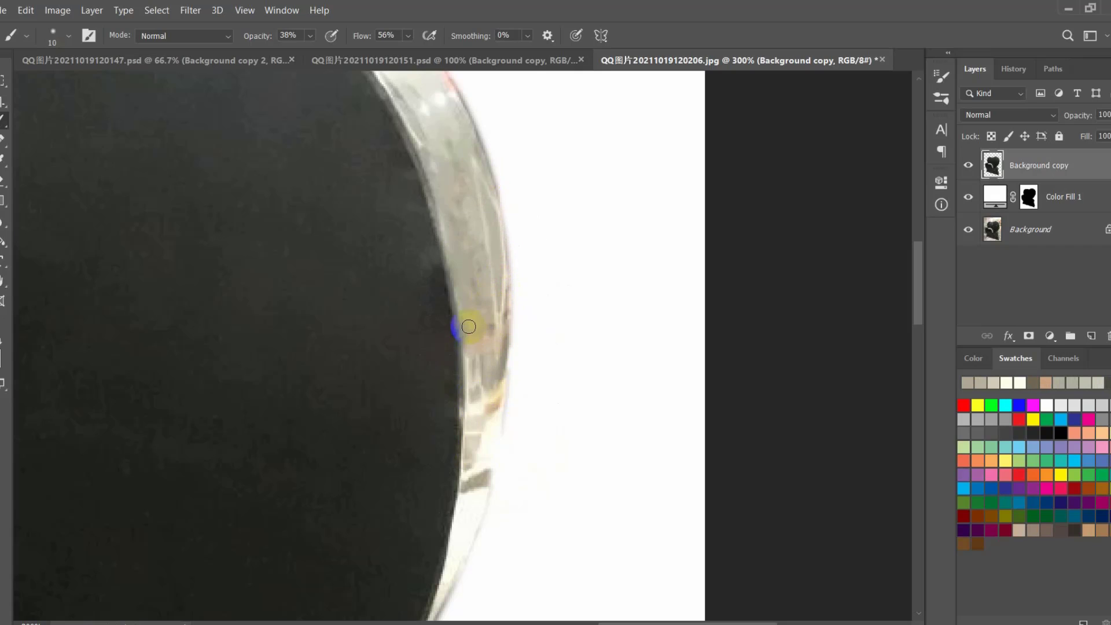
pyautogui.click(474, 433)
pyautogui.moveTo(490, 411); pyautogui.dragTo(501, 380)
# - Smooth the striped reflections above the dark mark on the right side surface using sampled cream and beige tones
pyautogui.scroll(-1, 469, 399)
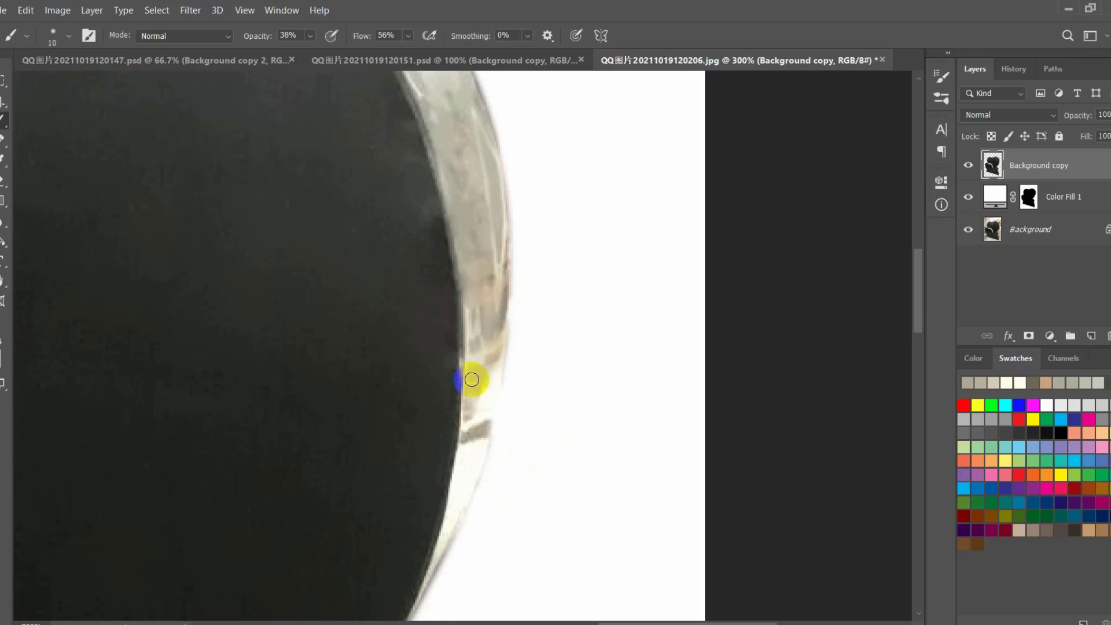
pyautogui.keyDown('alt'); pyautogui.click(495, 325); pyautogui.keyUp('alt')
pyautogui.moveTo(495, 324); pyautogui.dragTo(497, 321)
pyautogui.scroll(-1, 476, 359)
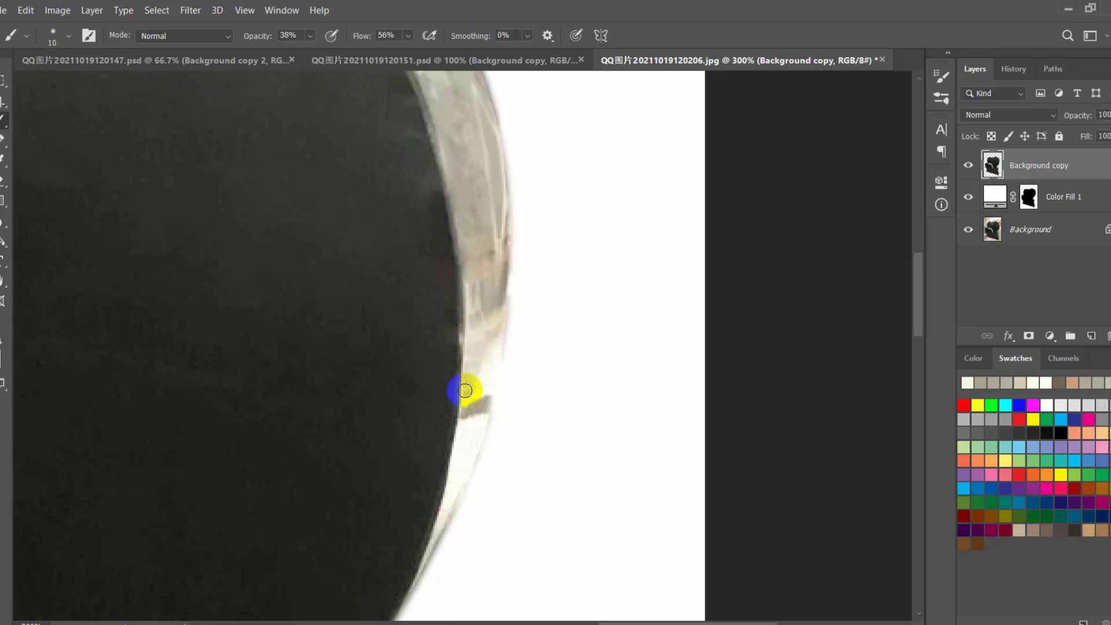
pyautogui.click(480, 287)
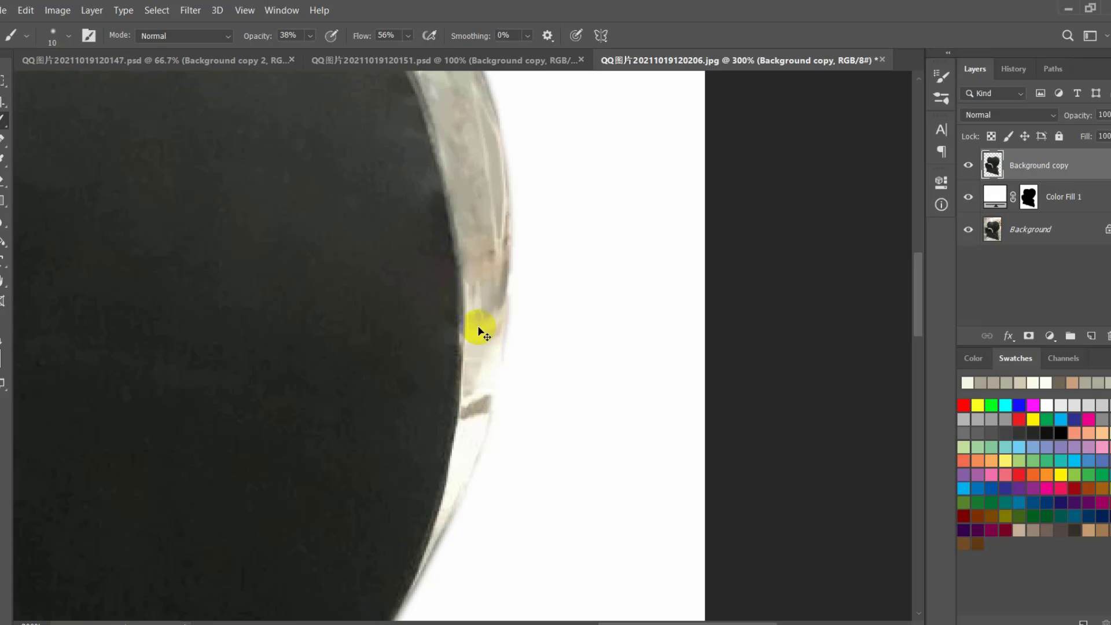
pyautogui.click(478, 278)
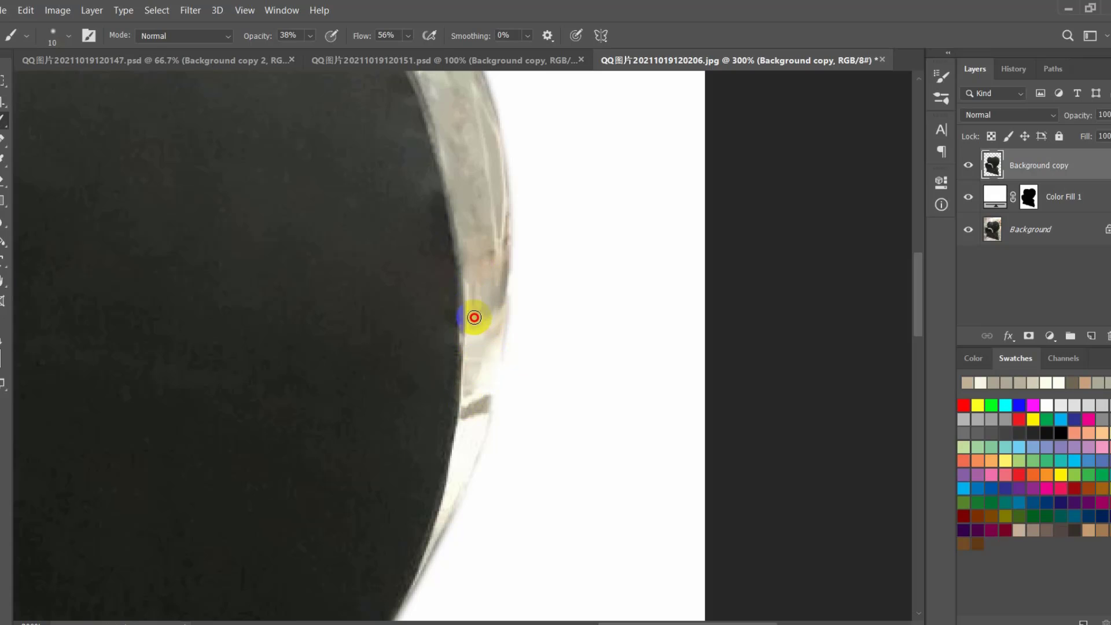
# - Paint over the dark diagonal mark near the lower end of the right side surface with sampled off-white tones
pyautogui.scroll(-2, 476, 337)
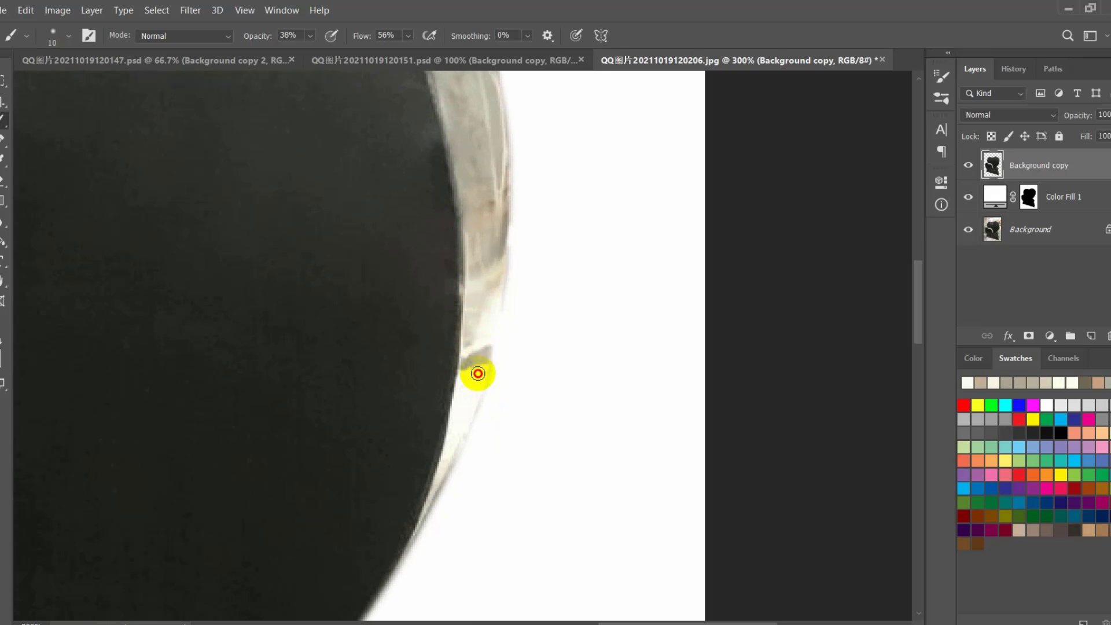
pyautogui.click(475, 380)
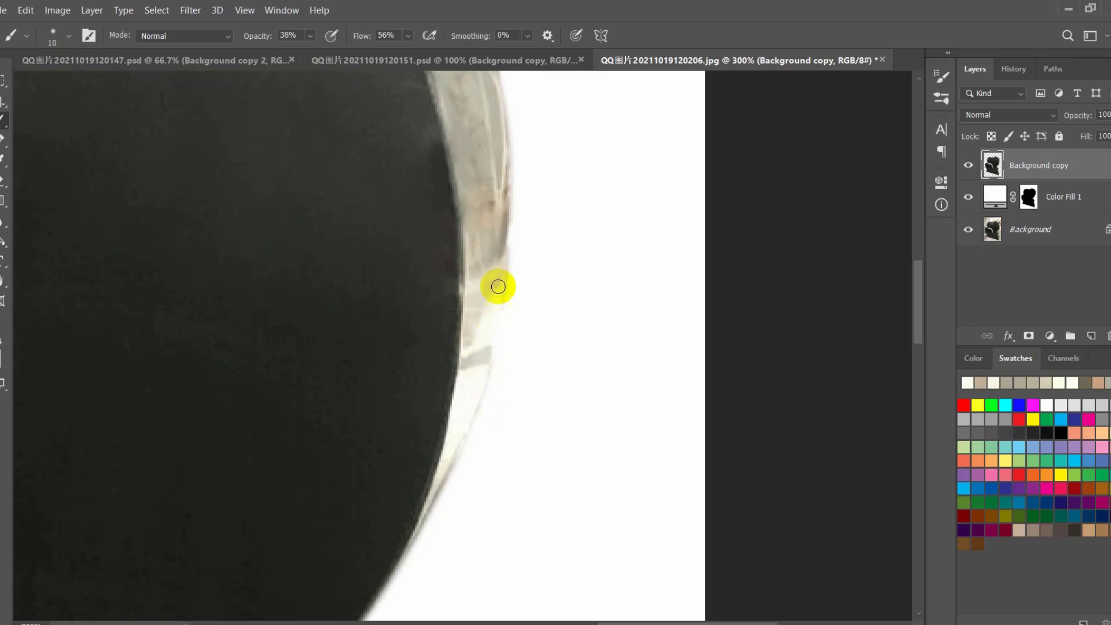
pyautogui.scroll(-2, 469, 384)
pyautogui.click(461, 373)
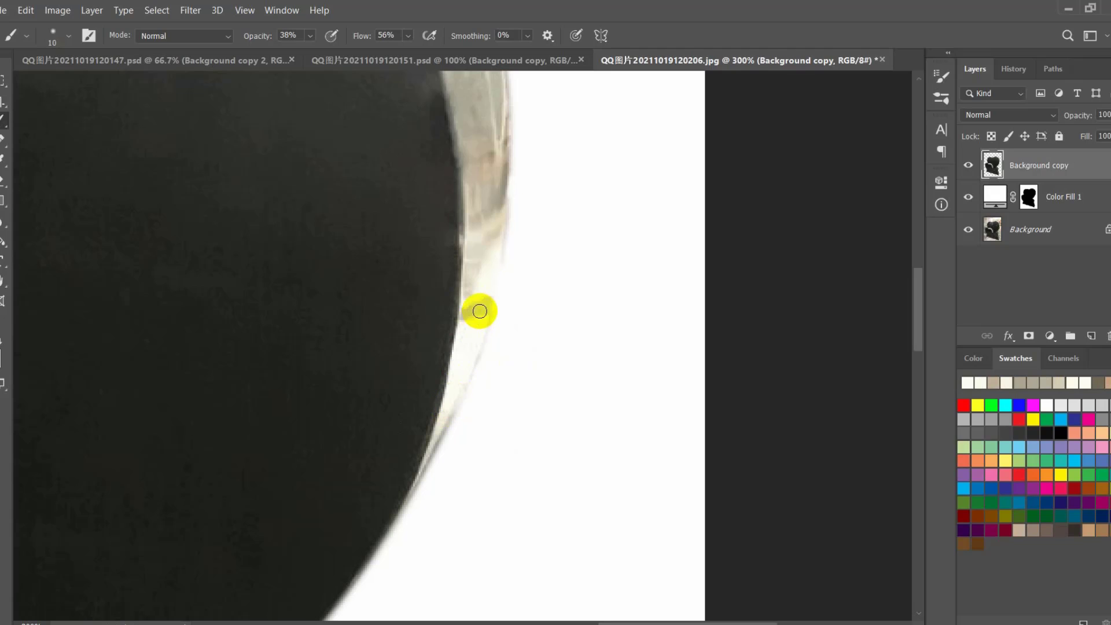
# - Paint sampled grey over the dark blotches on the small grey stone face between the large heart and the cross-carved stone
pyautogui.scroll(-2, 480, 315)
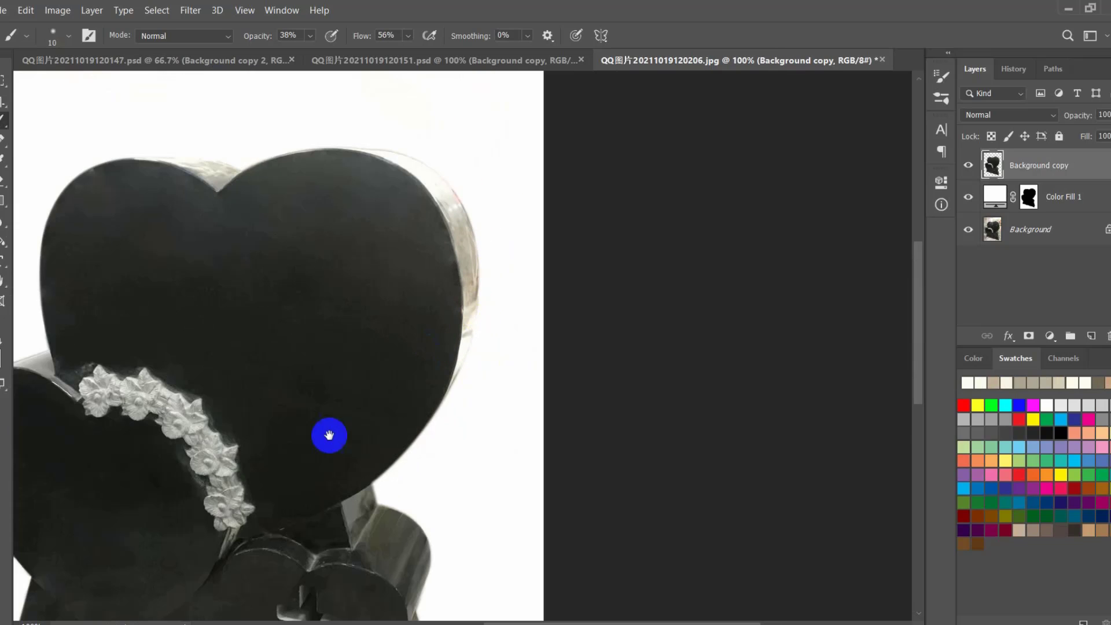
pyautogui.moveTo(324, 436); pyautogui.dragTo(324, 377)
pyautogui.scroll(2, 324, 377)
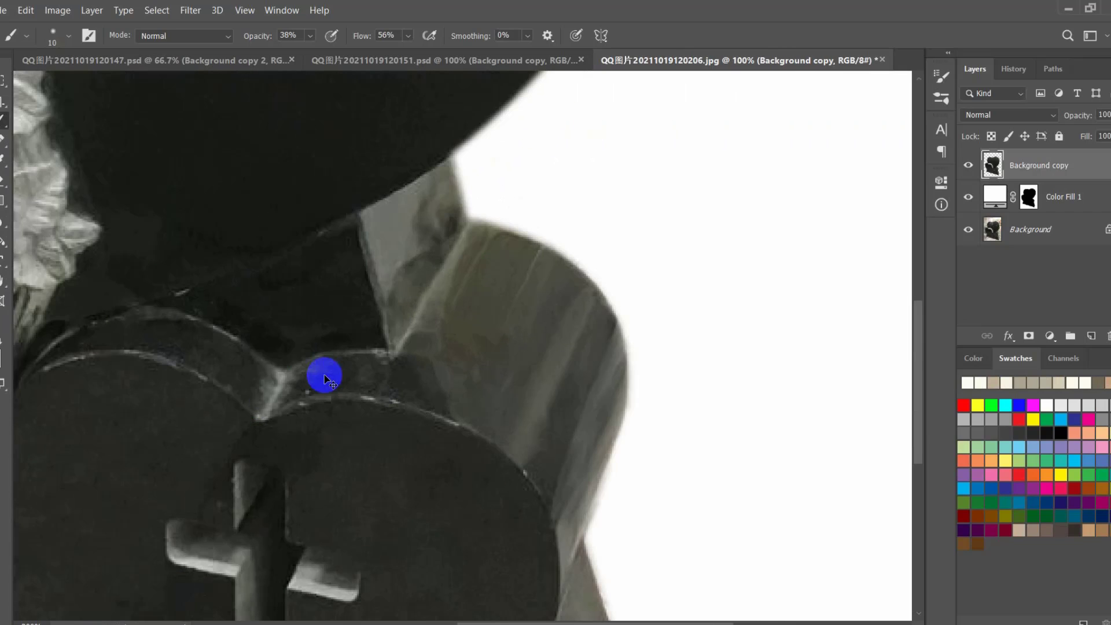
pyautogui.keyDown('alt'); pyautogui.click(392, 231); pyautogui.keyUp('alt')
pyautogui.moveTo(403, 267)
pyautogui.mouseDown()
pyautogui.moveTo(428, 245)
pyautogui.moveTo(387, 312)
pyautogui.moveTo(397, 302)
pyautogui.mouseUp()
pyautogui.moveTo(426, 228)
pyautogui.mouseDown()
pyautogui.moveTo(422, 240)
pyautogui.moveTo(442, 233)
pyautogui.moveTo(426, 278)
pyautogui.moveTo(428, 196)
pyautogui.mouseUp()
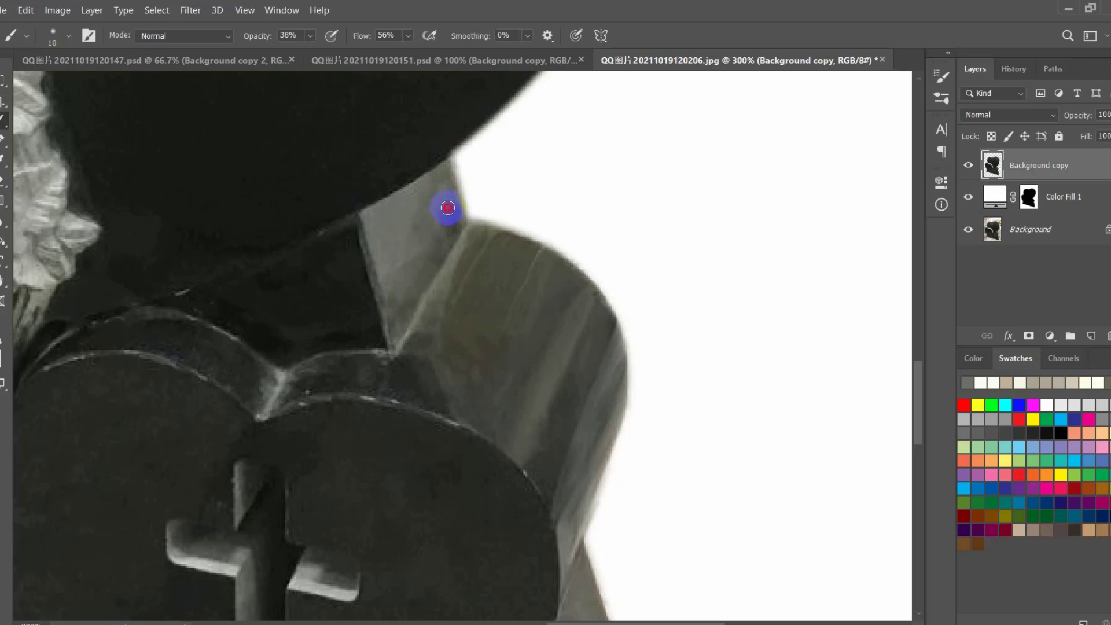
pyautogui.moveTo(448, 208)
pyautogui.mouseDown()
pyautogui.moveTo(435, 175)
pyautogui.moveTo(450, 232)
pyautogui.mouseUp()
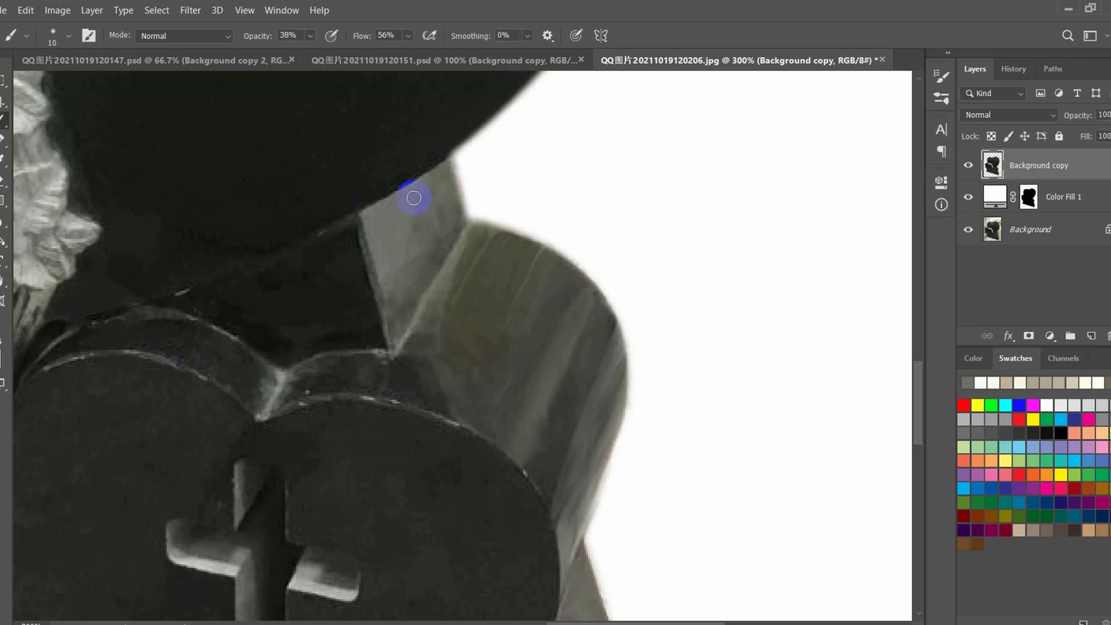
# - Darken the whitish highlight in the notch between the lobes of the cross-carved stone using sampled dark grey
pyautogui.moveTo(404, 372)
pyautogui.mouseDown()
pyautogui.moveTo(393, 413)
pyautogui.moveTo(133, 355)
pyautogui.mouseUp()
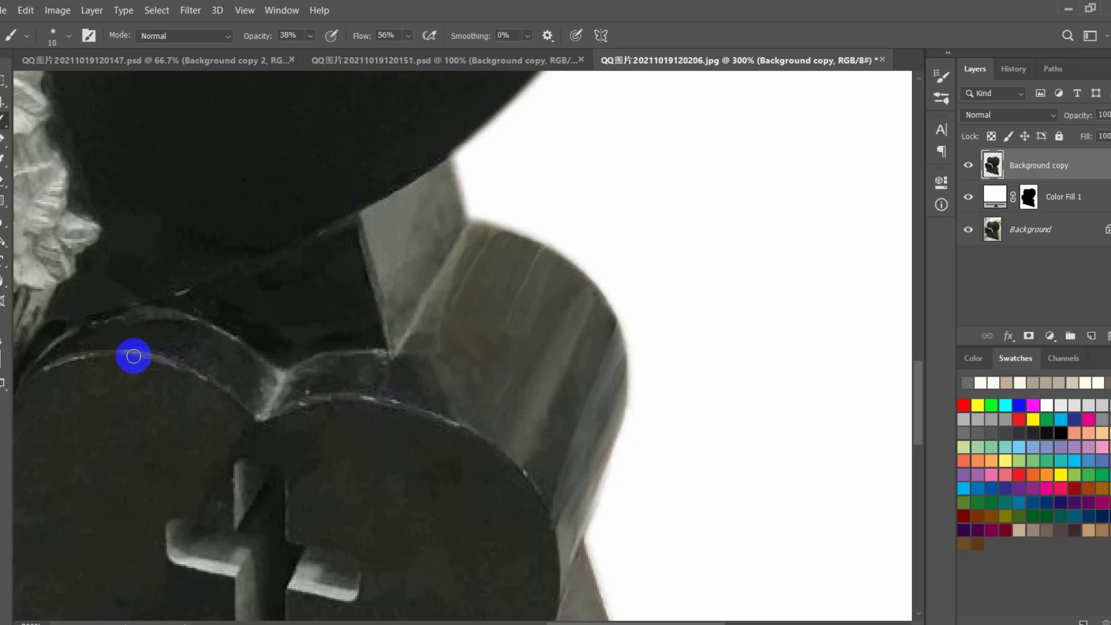
pyautogui.keyDown('alt'); pyautogui.click(307, 377); pyautogui.keyUp('alt')
pyautogui.moveTo(307, 378); pyautogui.dragTo(295, 388)
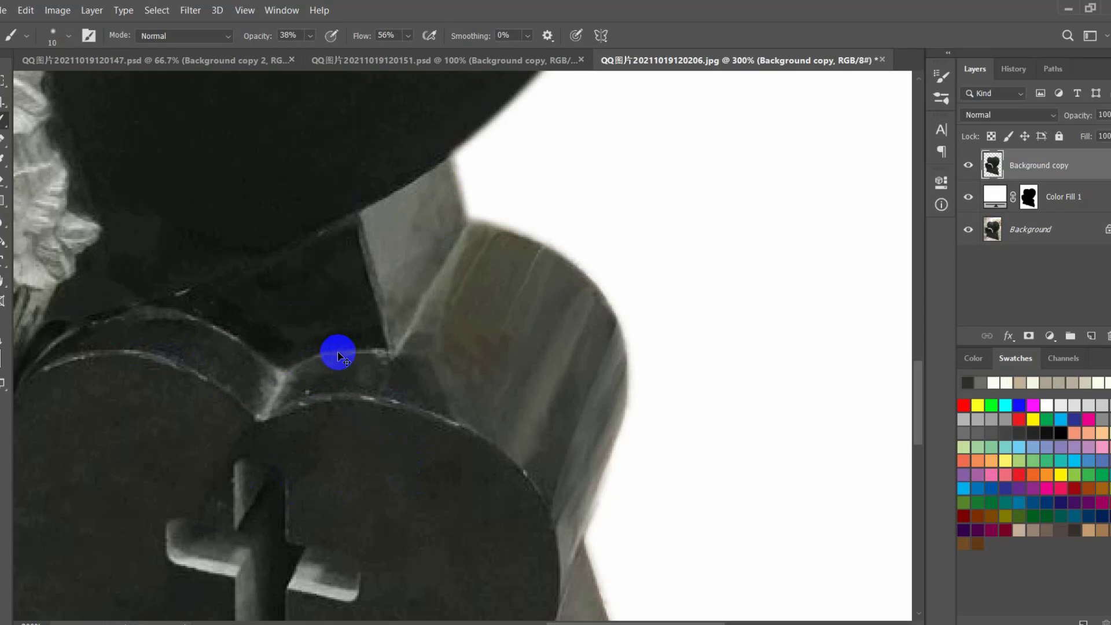
pyautogui.scroll(-3, 338, 352)
pyautogui.scroll(3, 338, 352)
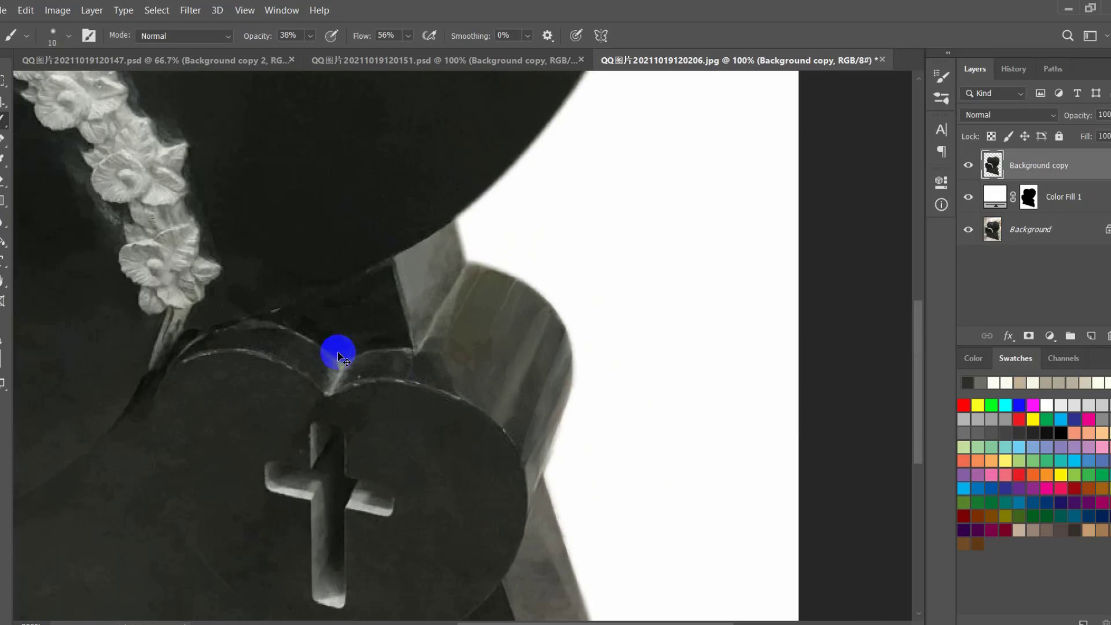
pyautogui.keyDown('alt'); pyautogui.click(261, 367); pyautogui.keyUp('alt')
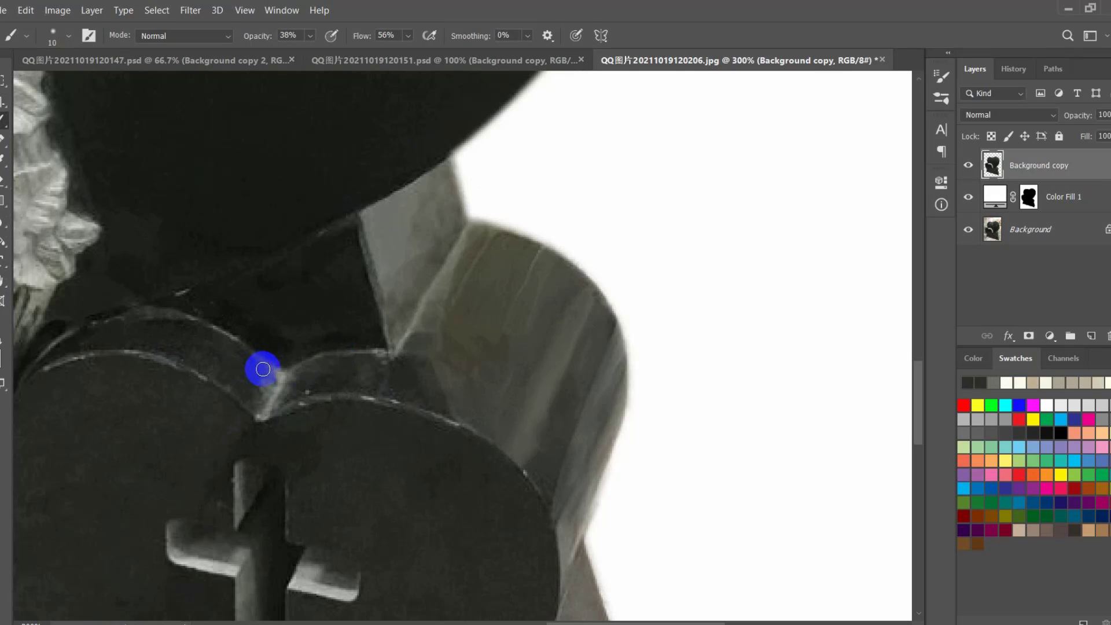
pyautogui.moveTo(277, 375); pyautogui.dragTo(256, 416)
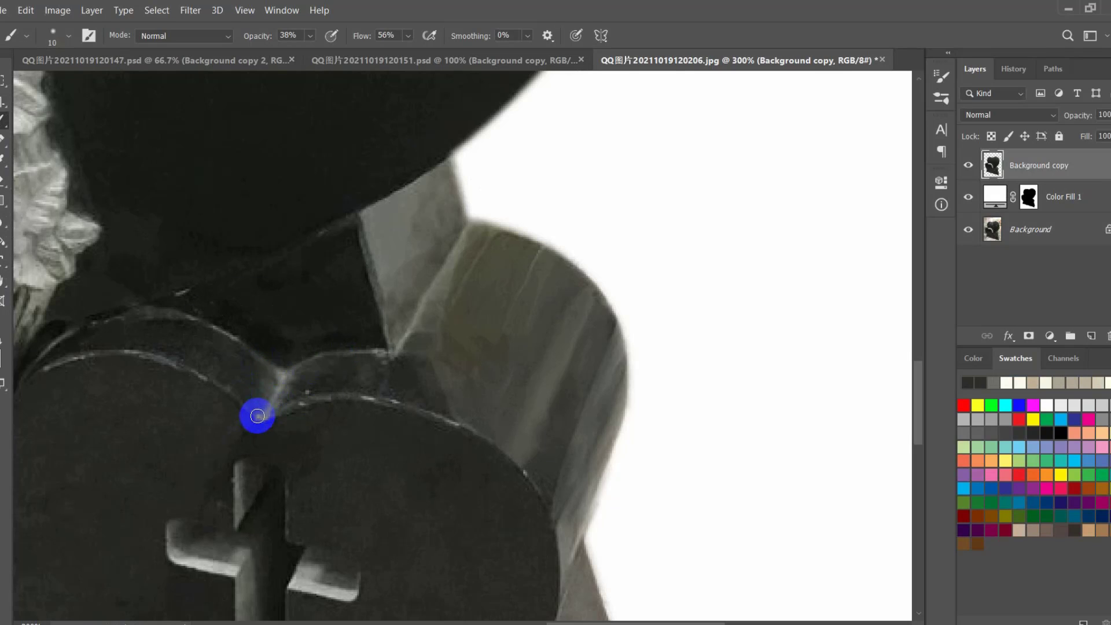
# - Blend the rim surface beside the notch, on the cross-carved stone's right lobe, with sampled dark stone tones
pyautogui.keyDown('alt'); pyautogui.click(301, 376); pyautogui.keyUp('alt')
pyautogui.moveTo(292, 375)
pyautogui.mouseDown()
pyautogui.moveTo(279, 407)
pyautogui.moveTo(283, 374)
pyautogui.moveTo(308, 405)
pyautogui.moveTo(306, 380)
pyautogui.moveTo(319, 374)
pyautogui.moveTo(273, 410)
pyautogui.moveTo(332, 372)
pyautogui.moveTo(306, 390)
pyautogui.moveTo(344, 381)
pyautogui.mouseUp()
pyautogui.keyDown('alt'); pyautogui.click(306, 381); pyautogui.keyUp('alt')
pyautogui.keyDown('alt'); pyautogui.click(281, 396); pyautogui.keyUp('alt')
pyautogui.keyDown('alt'); pyautogui.click(333, 372); pyautogui.keyUp('alt')
# - Smooth the left lobe's rim on the cross-carved stone and paint over the light streak just above it with sampled dark tones
pyautogui.keyDown('alt'); pyautogui.click(159, 332); pyautogui.keyUp('alt')
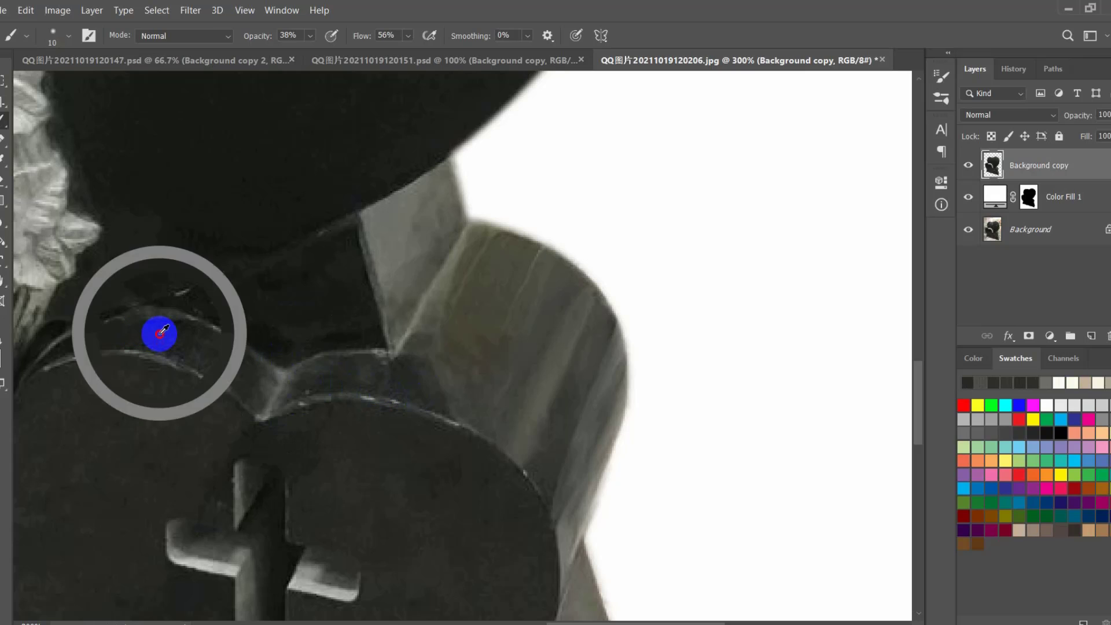
pyautogui.moveTo(146, 344); pyautogui.dragTo(213, 366)
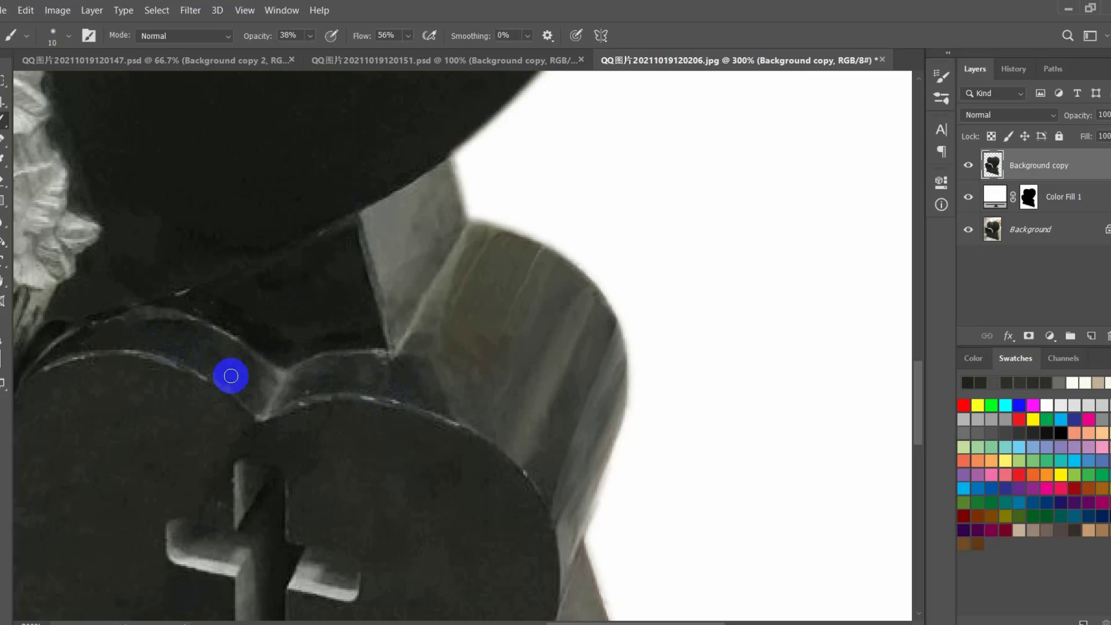
pyautogui.keyDown('alt'); pyautogui.click(220, 340); pyautogui.keyUp('alt')
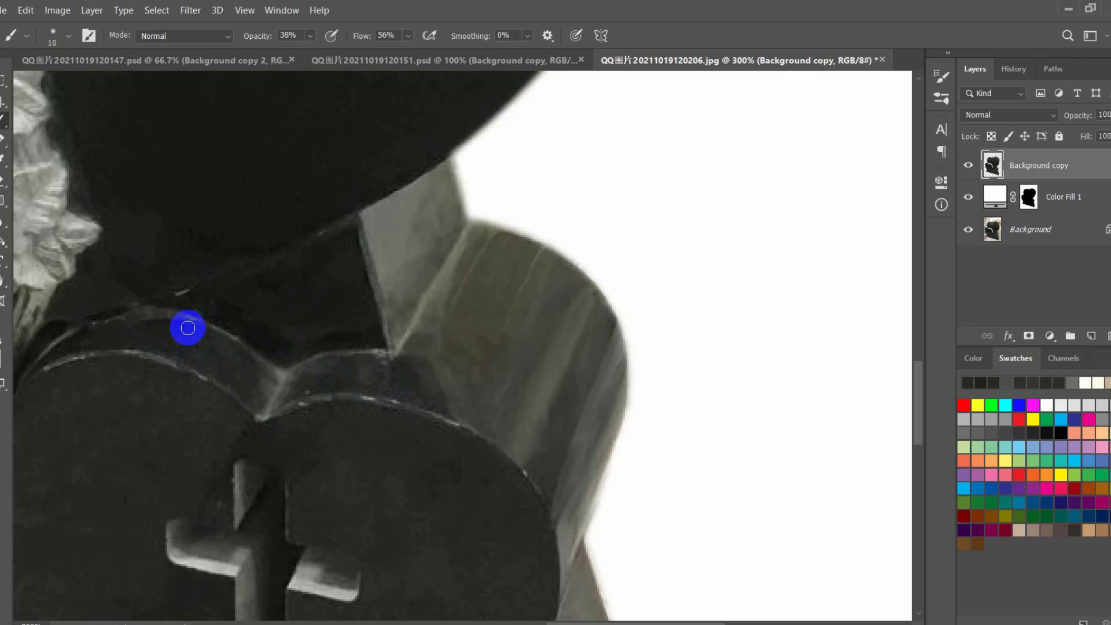
pyautogui.moveTo(172, 298); pyautogui.dragTo(206, 282)
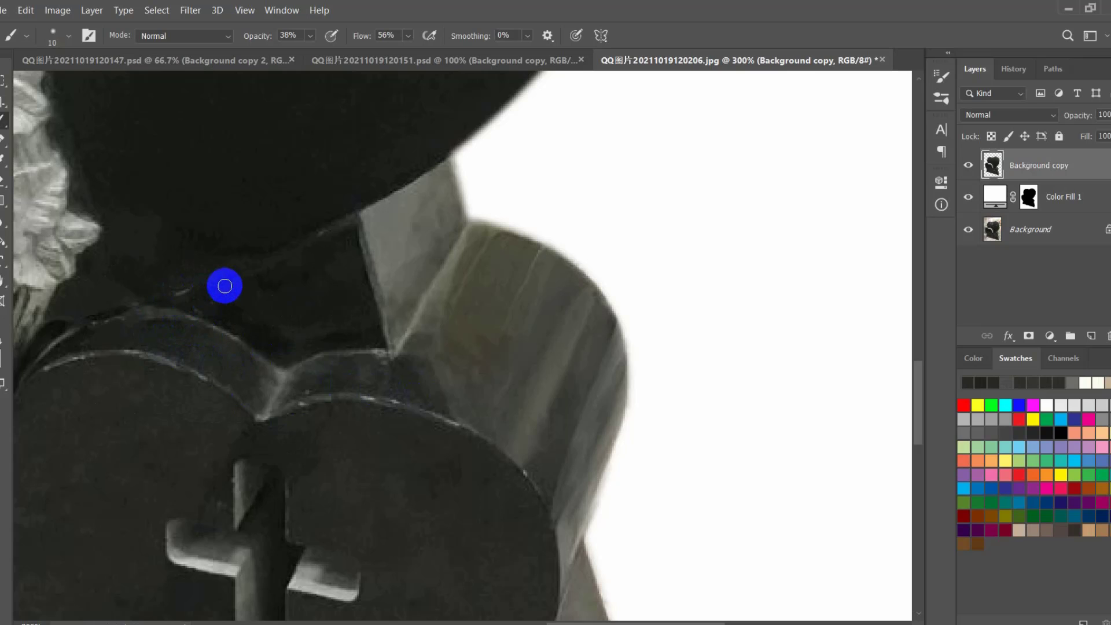
pyautogui.scroll(-5, 224, 287)
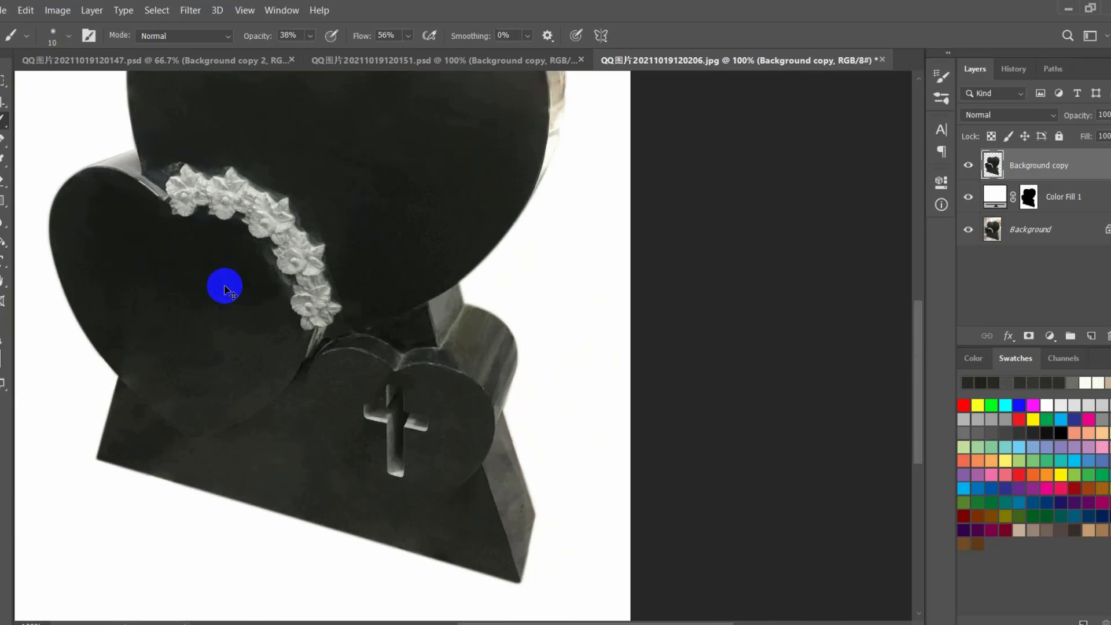
pyautogui.scroll(-1, 224, 287)
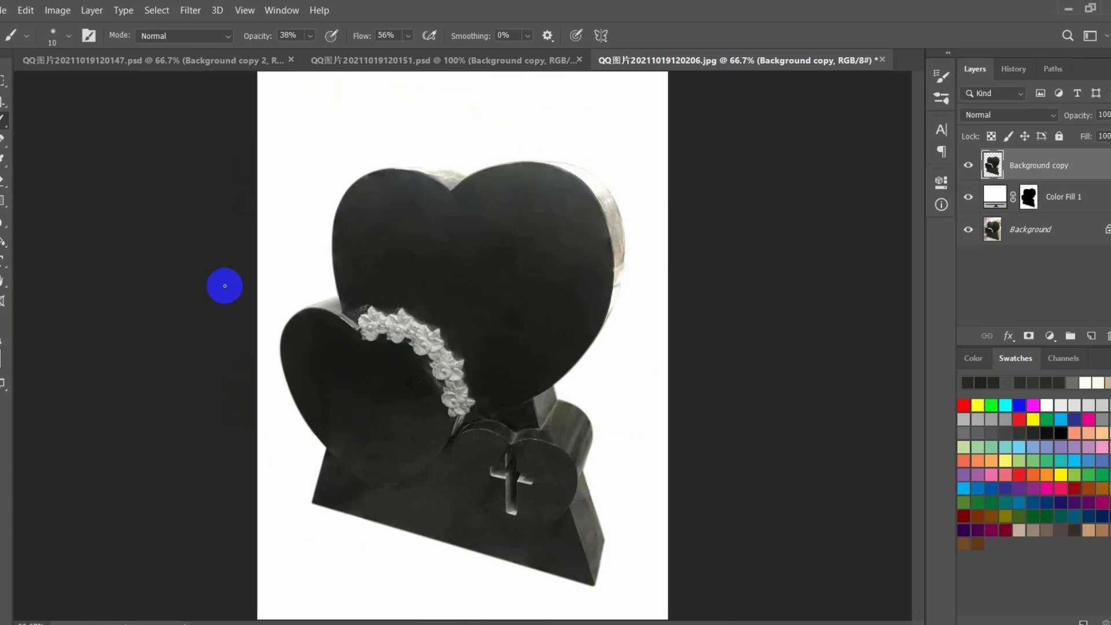
pyautogui.click(1052, 69)
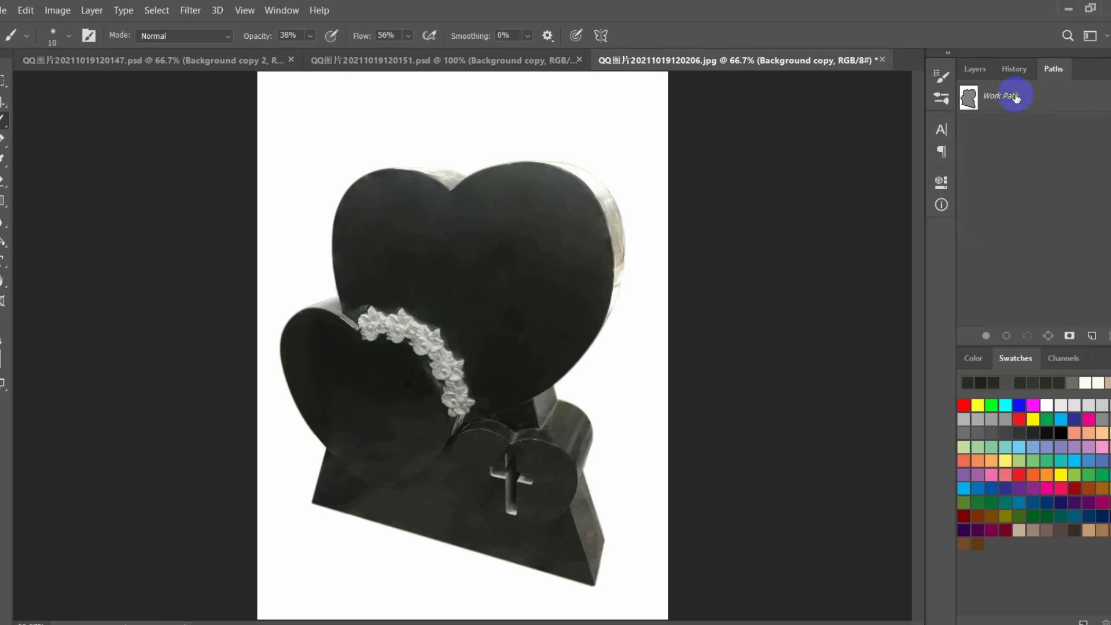
pyautogui.click(1011, 100)
pyautogui.keyDown('ctrl'); pyautogui.click(1011, 98); pyautogui.keyUp('ctrl')
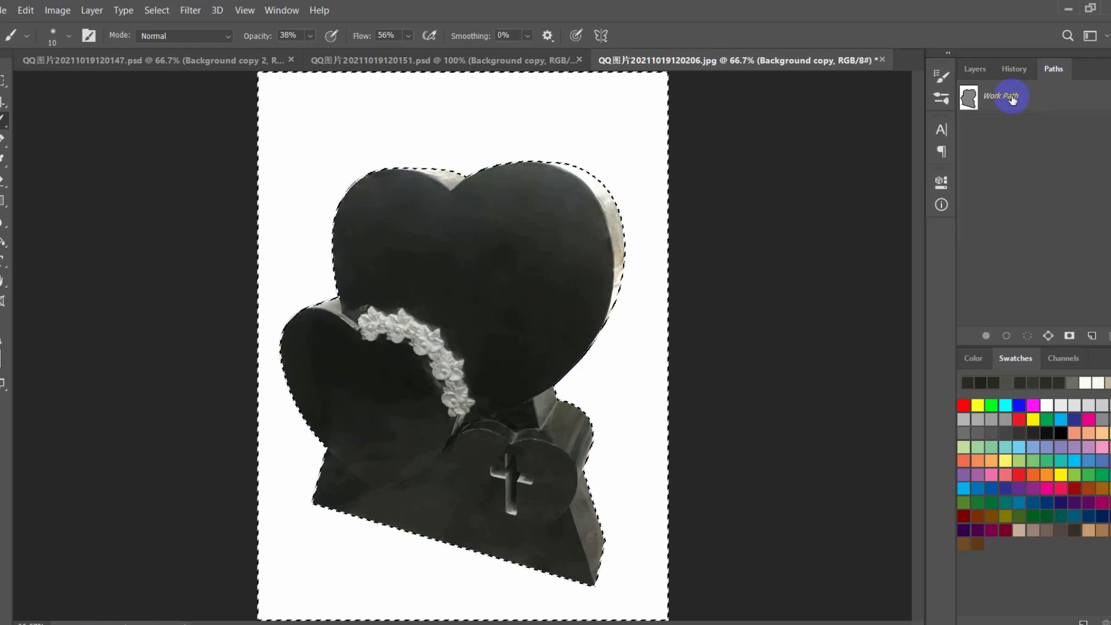
pyautogui.hotkey('ctrl', 'd')
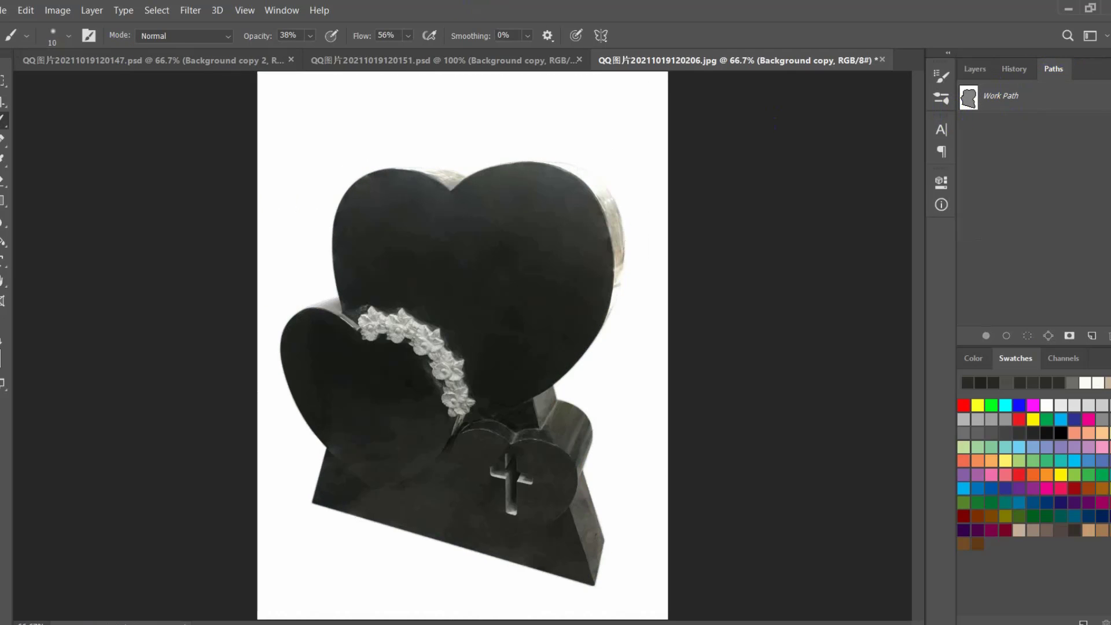
pyautogui.press('v')
pyautogui.click(2, 11)
pyautogui.click(29, 188)
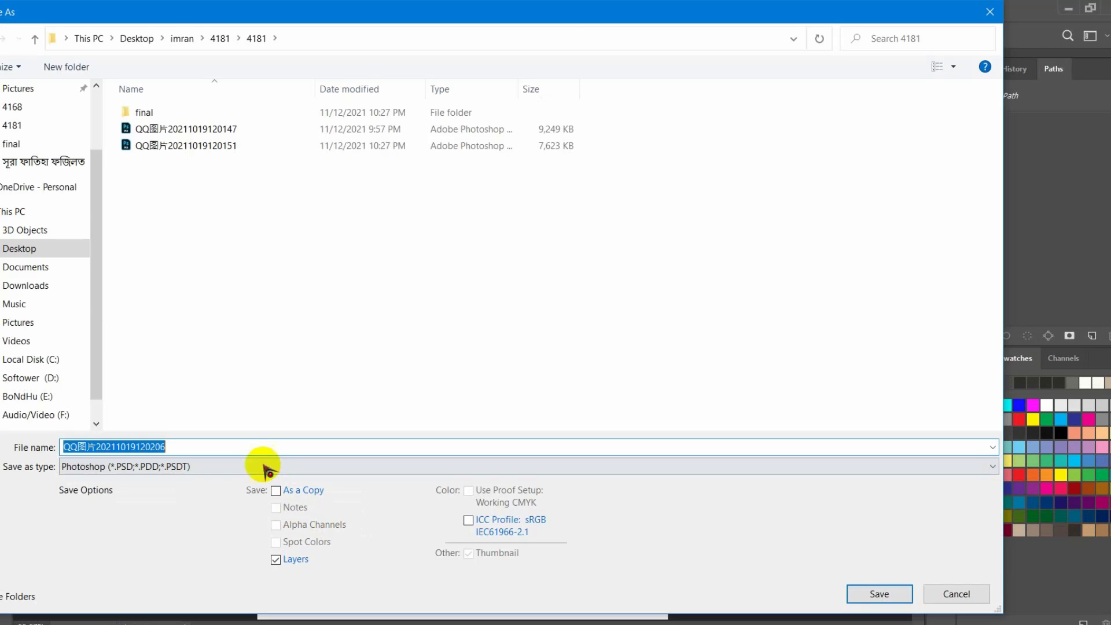
pyautogui.click(255, 465)
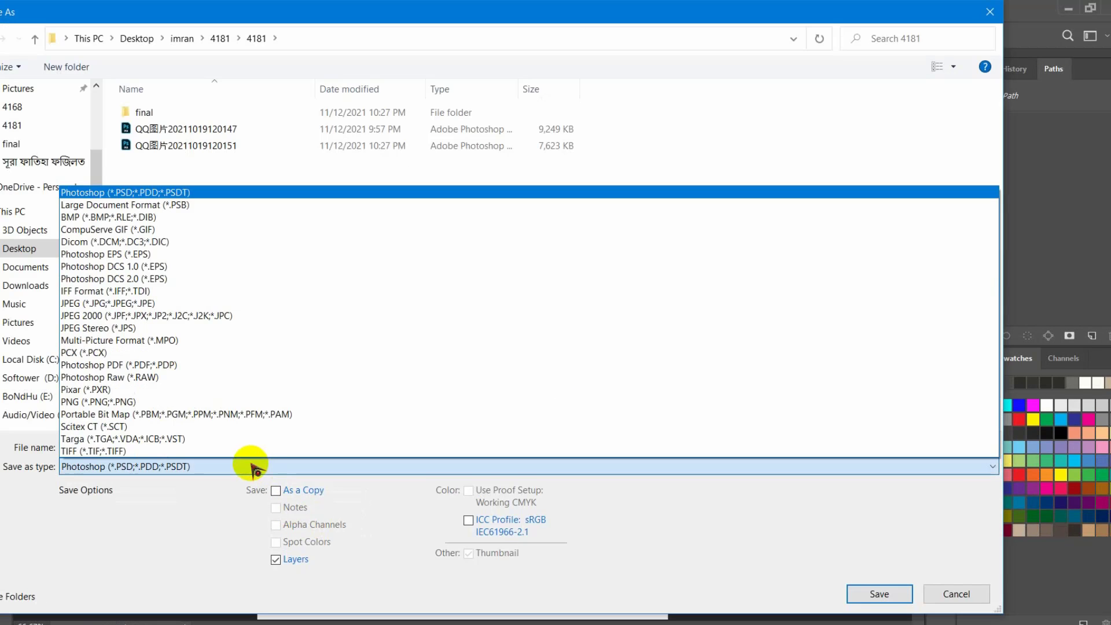
pyautogui.click(172, 304)
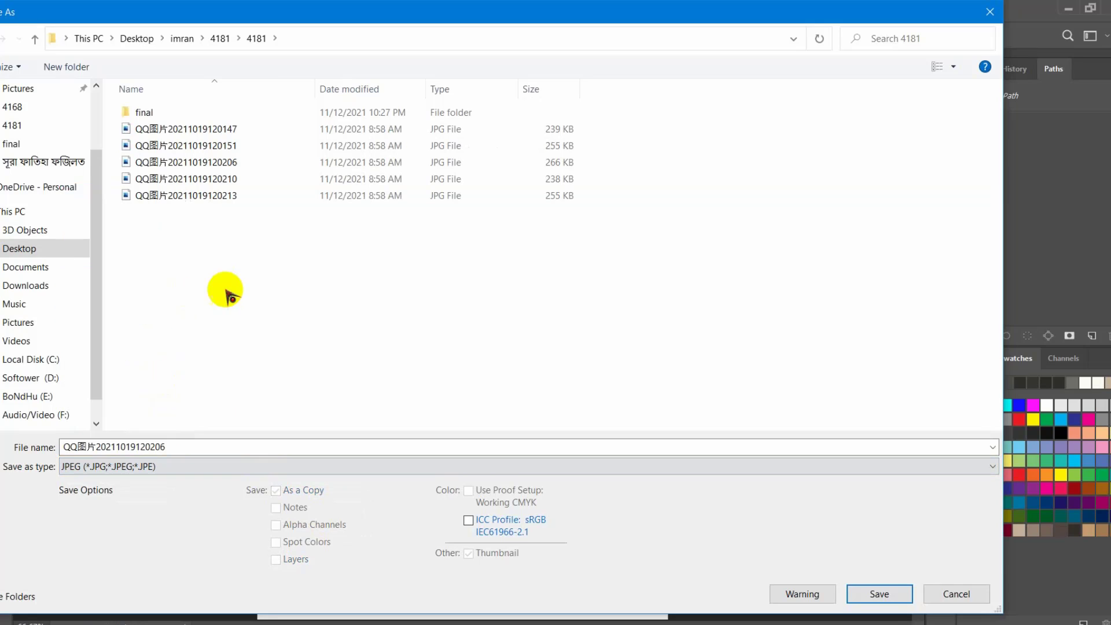
pyautogui.click(165, 113)
pyautogui.doubleClick(166, 116)
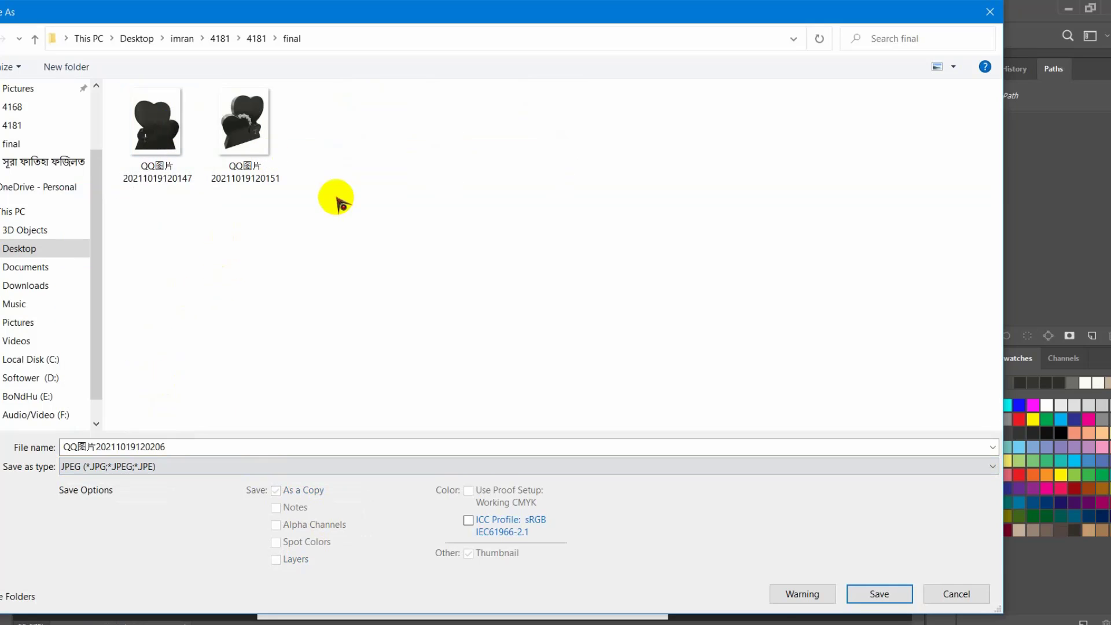
pyautogui.click(876, 594)
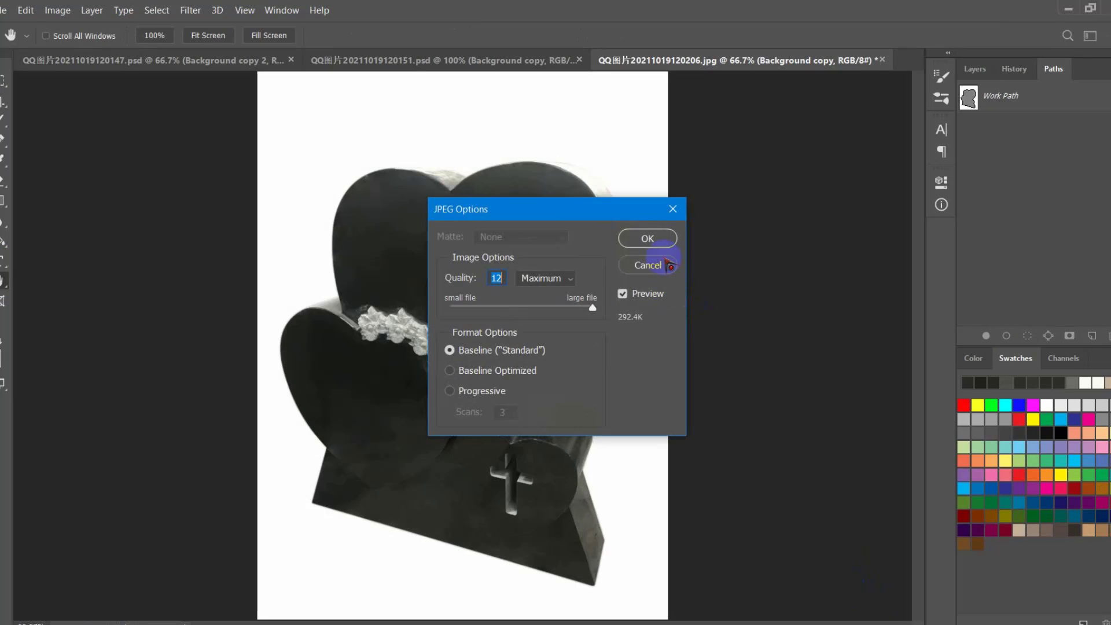
pyautogui.click(665, 236)
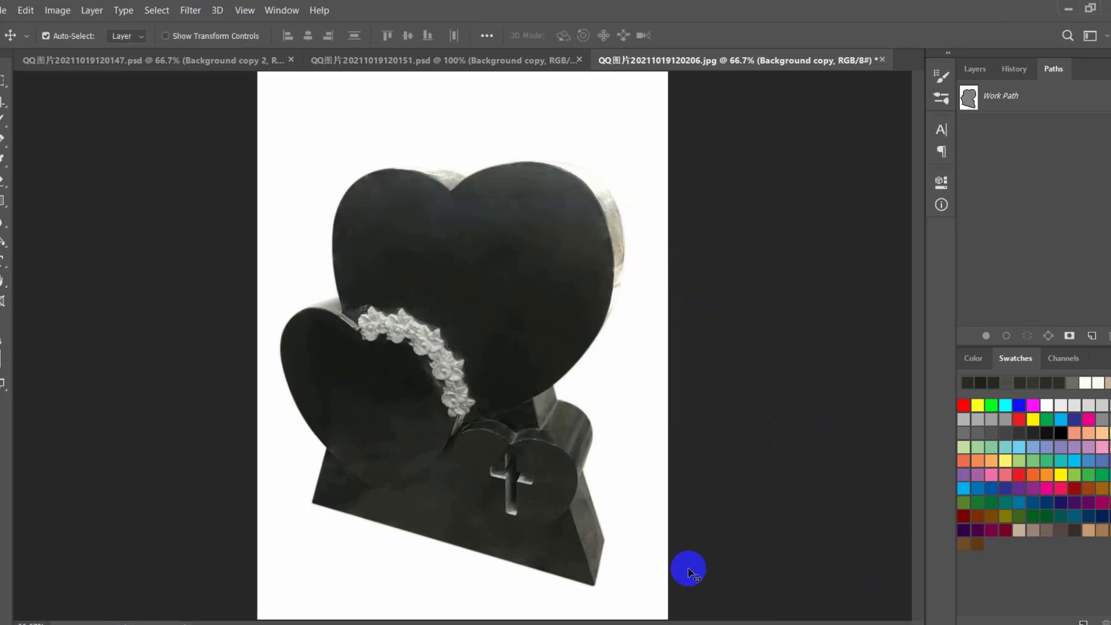